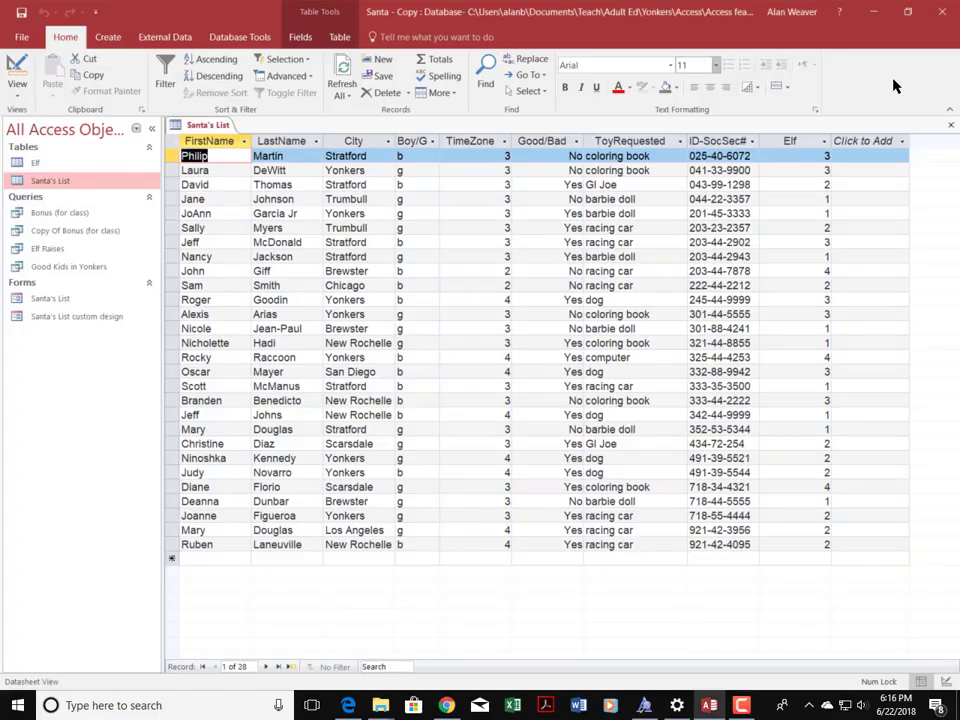
- Set the Santa's List datasheet font size to 12
left_click(715, 65)
type("12")
key("Return")
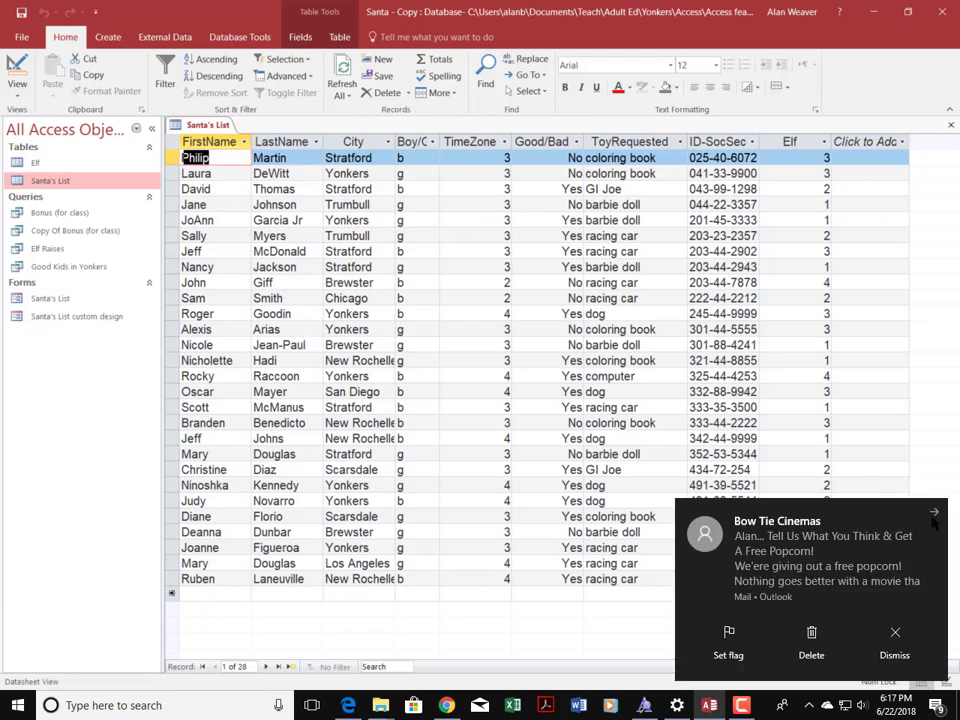
- Dismiss the e-mail notification and close the Santa's List table, answering the save-layout prompt
left_click(933, 515)
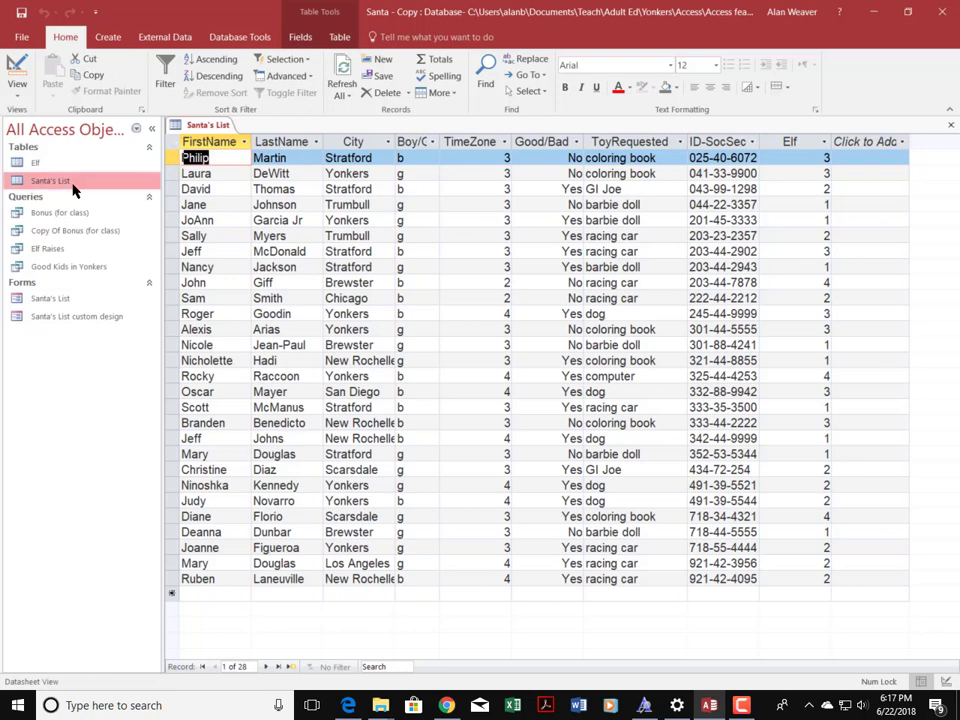
left_click(950, 125)
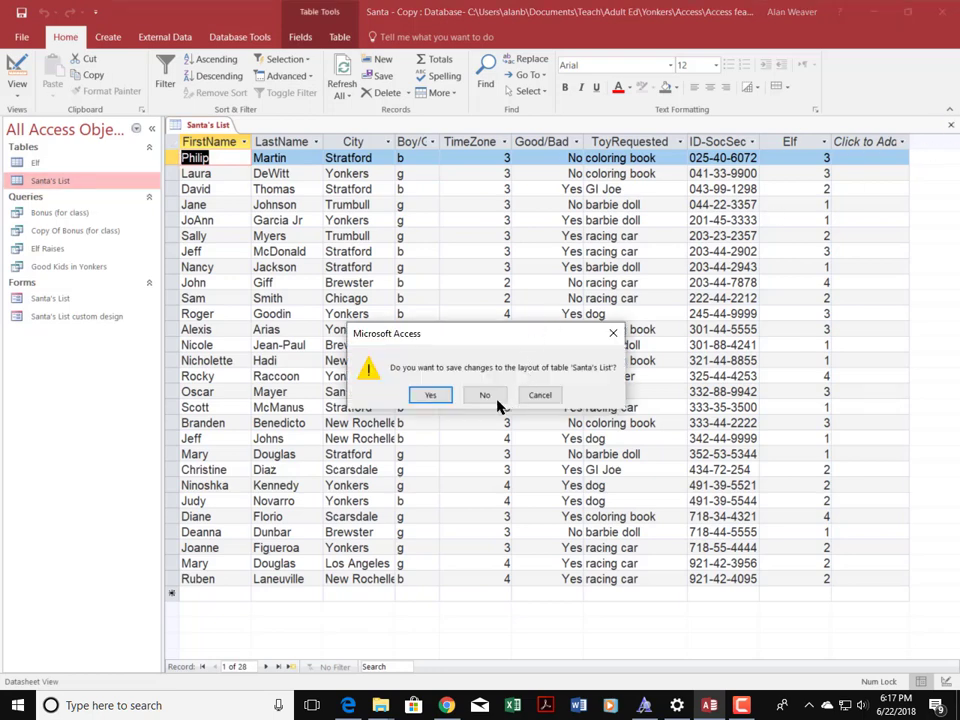
left_click(447, 396)
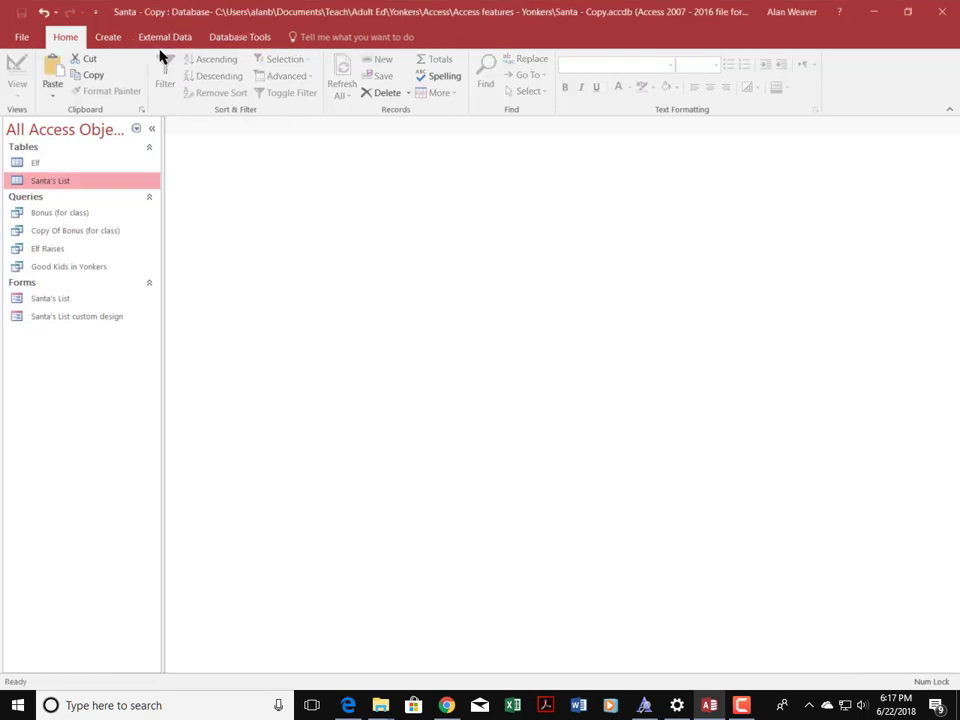
- Build a new form, Santa's List1, from the Santa's List table with Create > Form
left_click(110, 42)
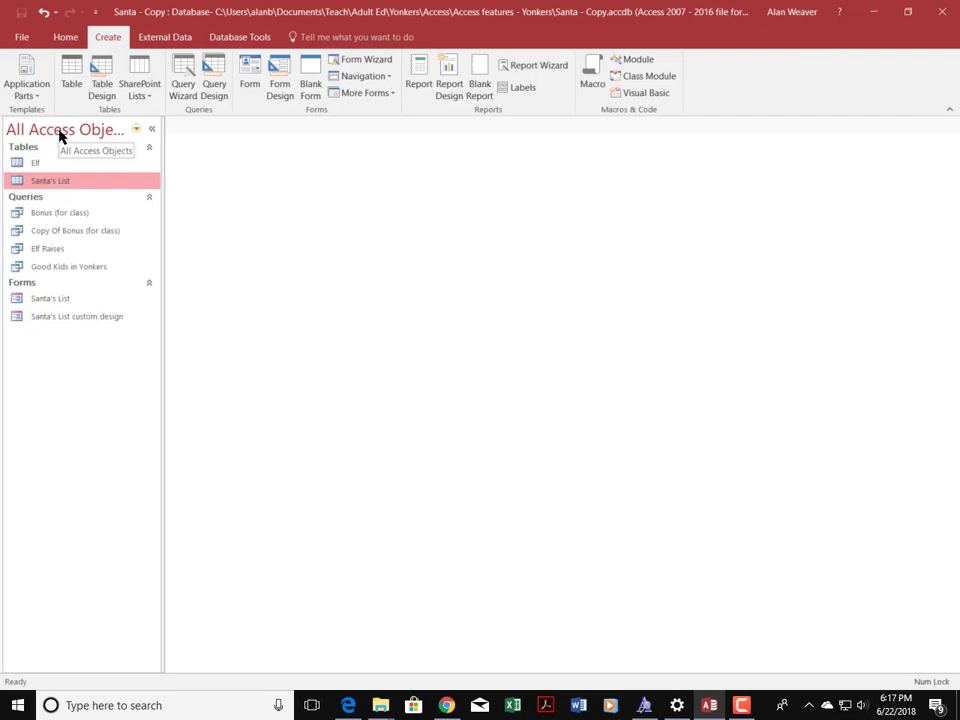
left_click(252, 85)
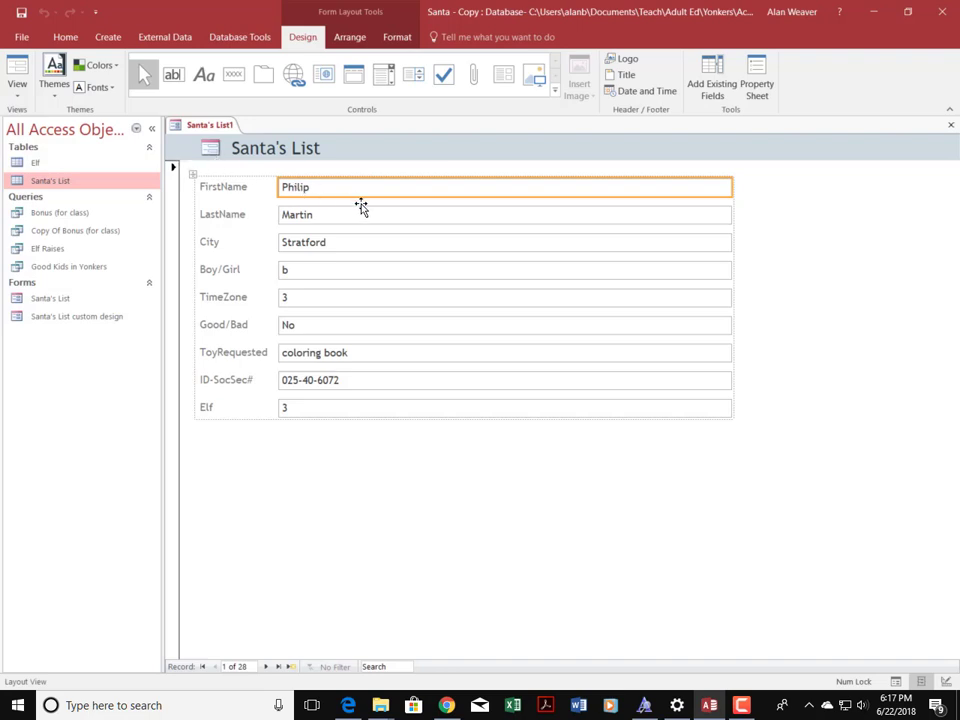
left_click(233, 190)
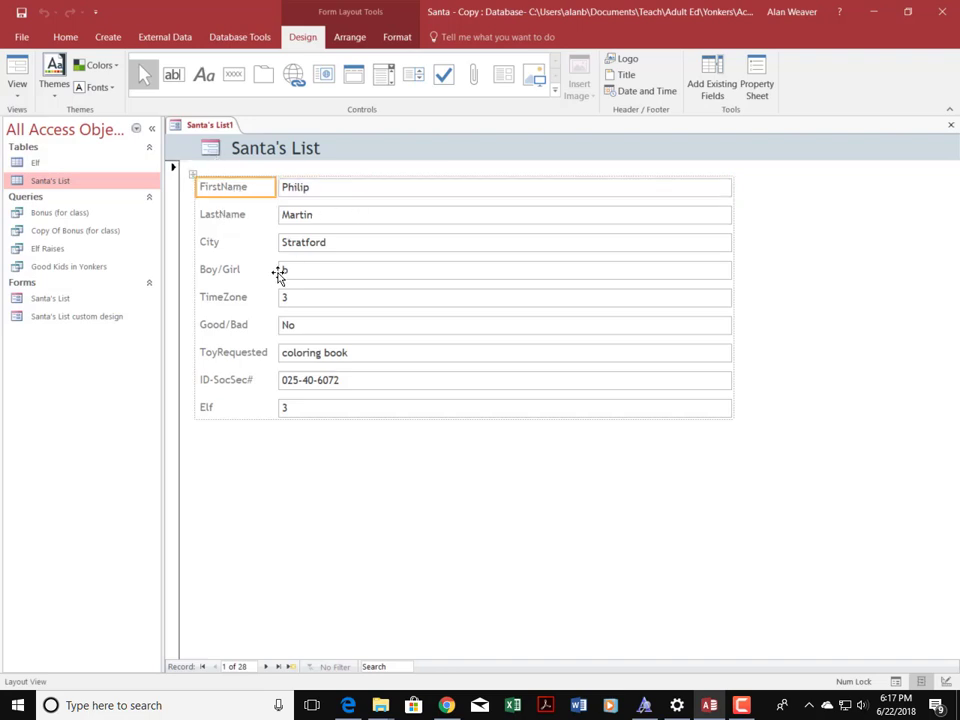
key("Down")
key("Down")
key("Down")
key("Down")
key("Down")
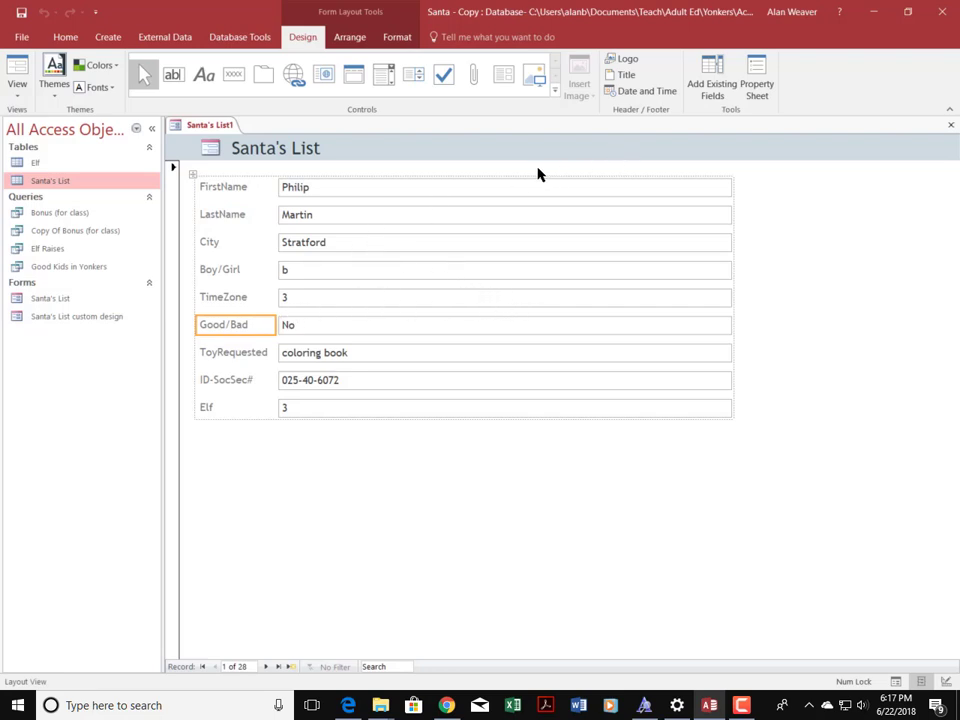
- Apply the last Office theme, giving the form a light-blue header and blue title
left_click(51, 95)
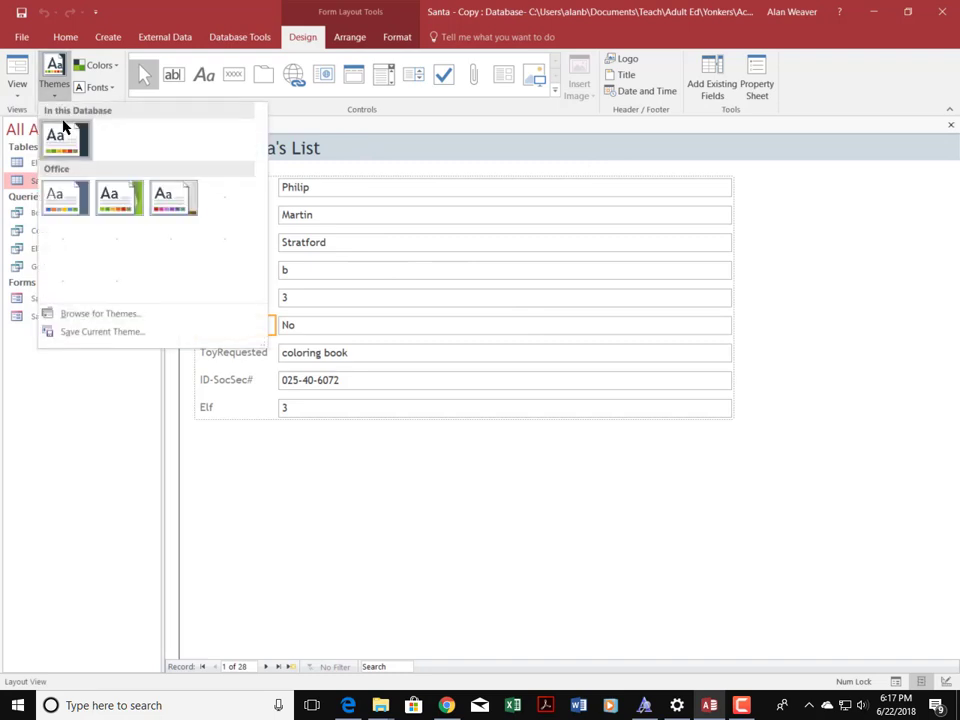
left_click(112, 230)
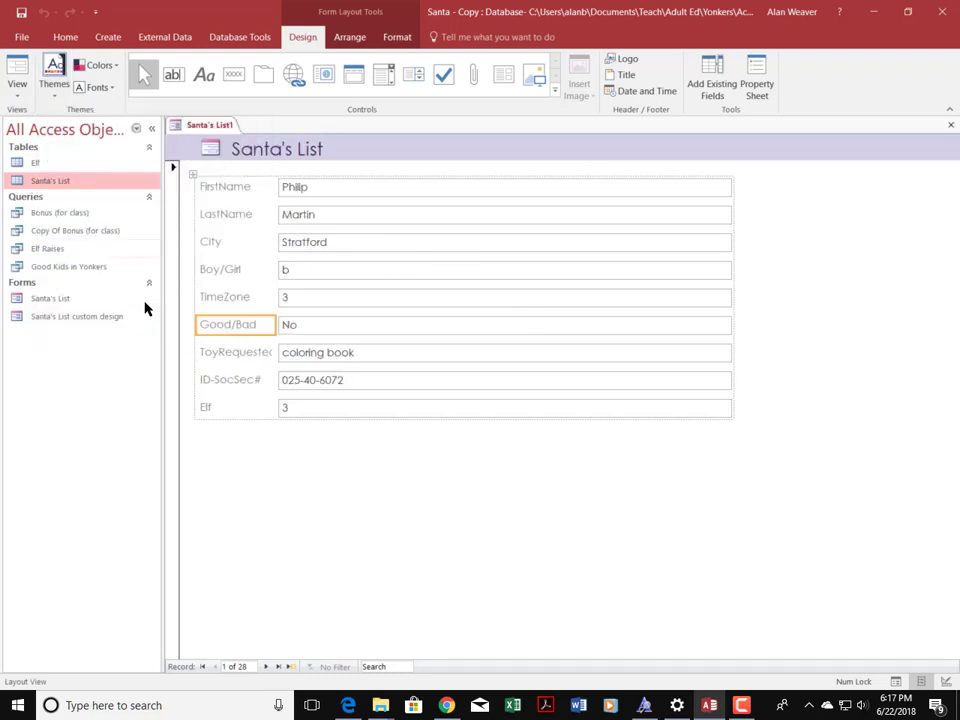
left_click(55, 78)
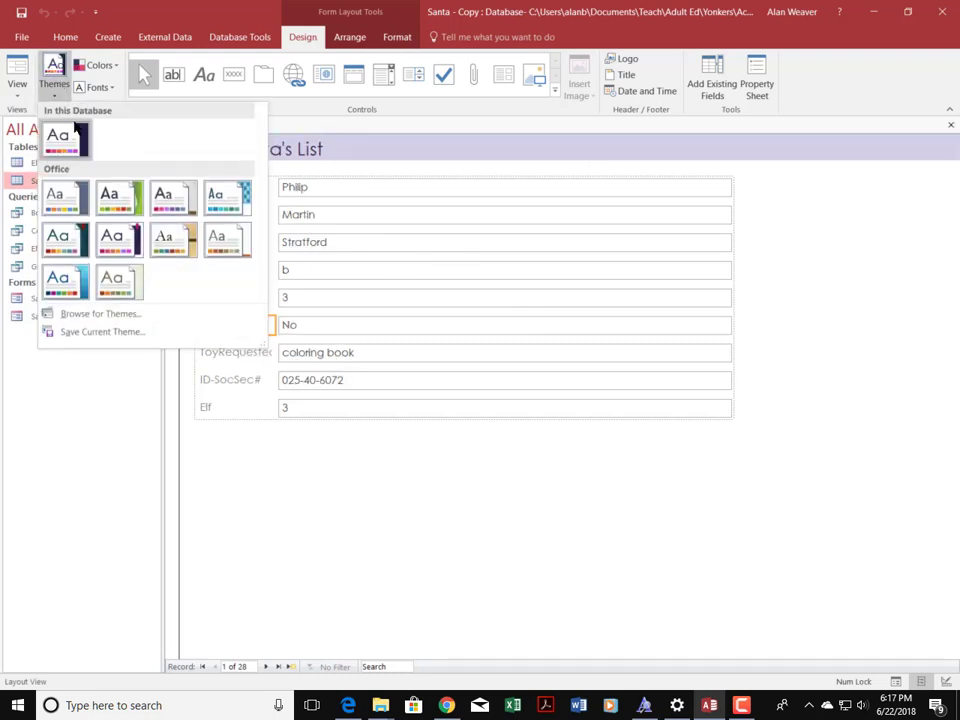
left_click(97, 281)
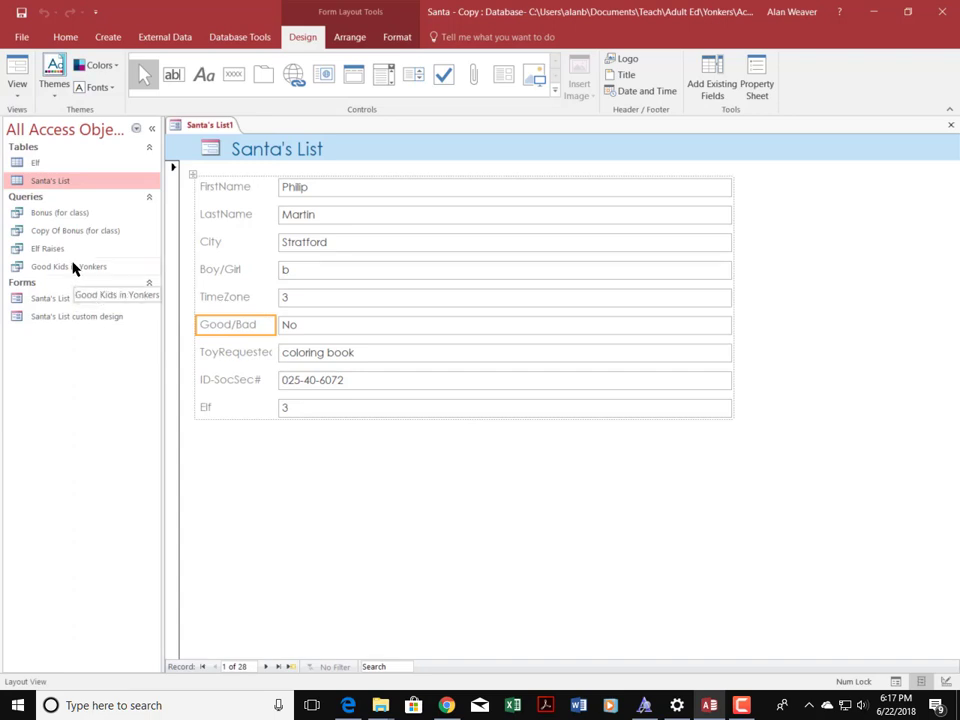
- Switch the form's font set to Arial
left_click(108, 87)
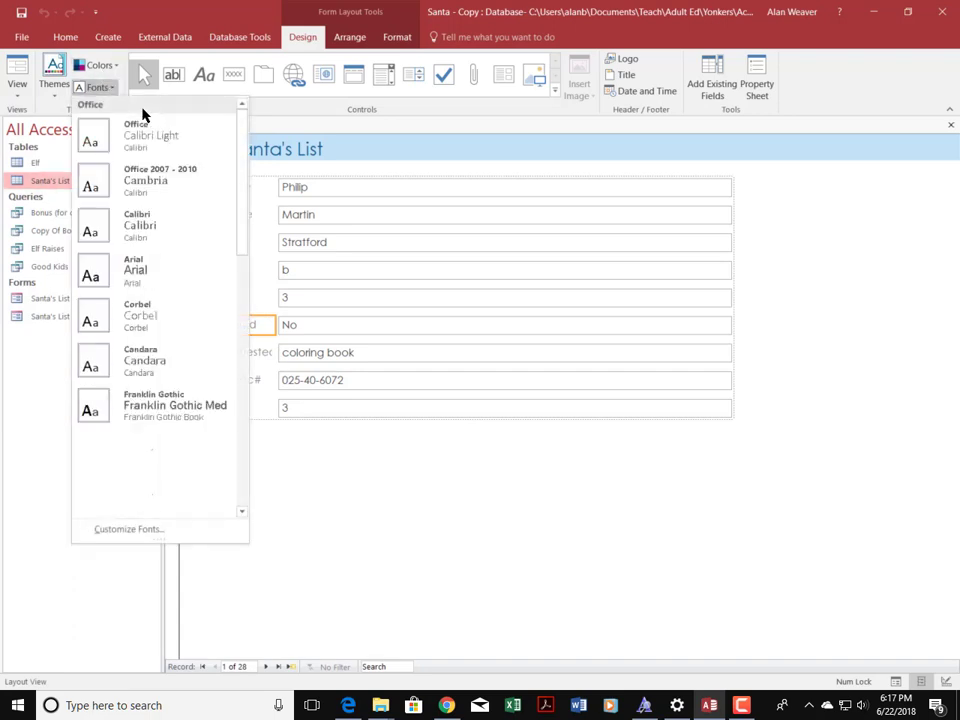
left_click(154, 268)
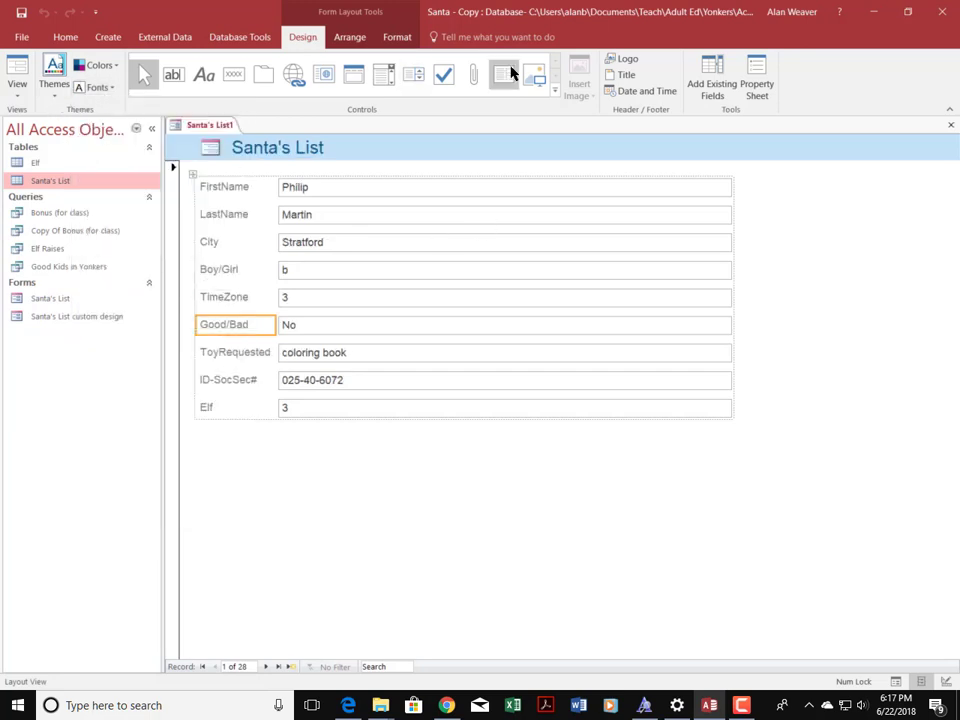
left_click(218, 192)
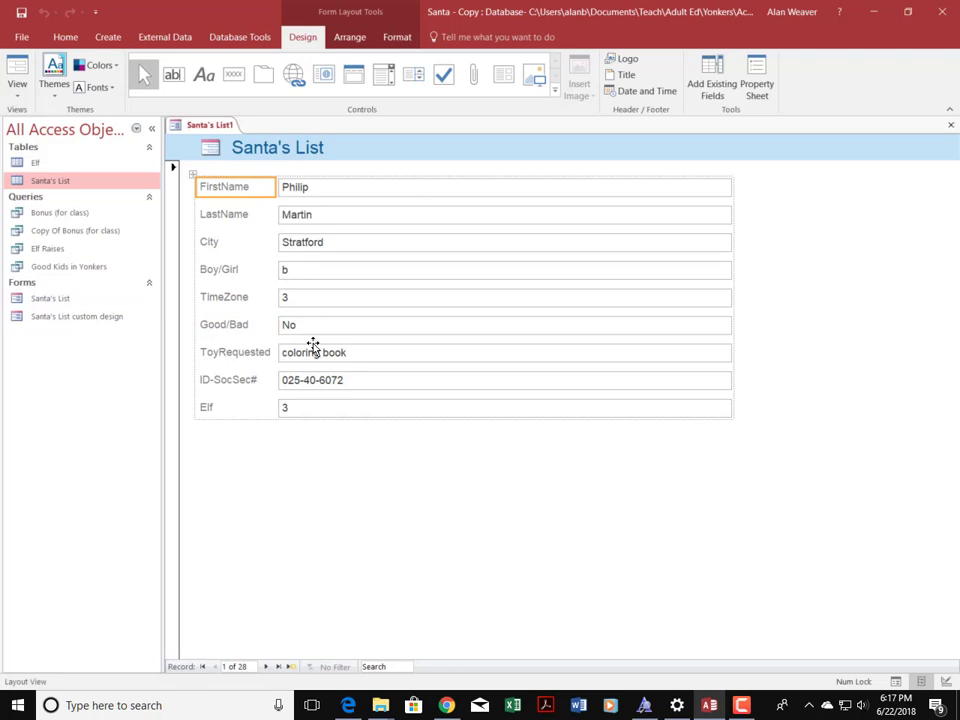
- Set all nine field labels to font size 12
left_click(212, 410, "shift")
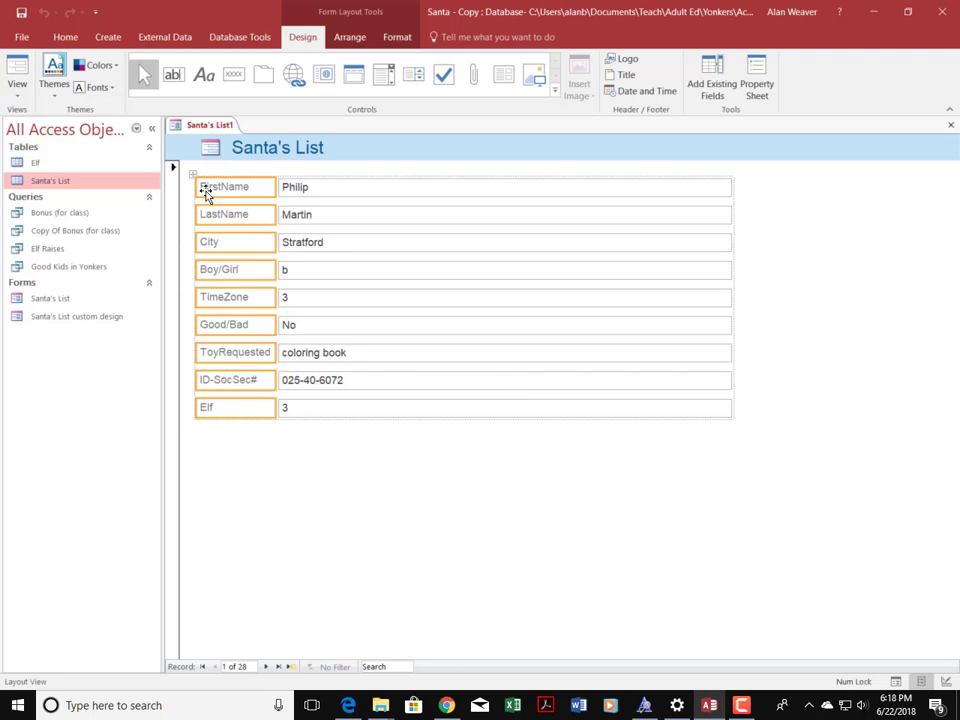
left_click(385, 38)
left_click(260, 65)
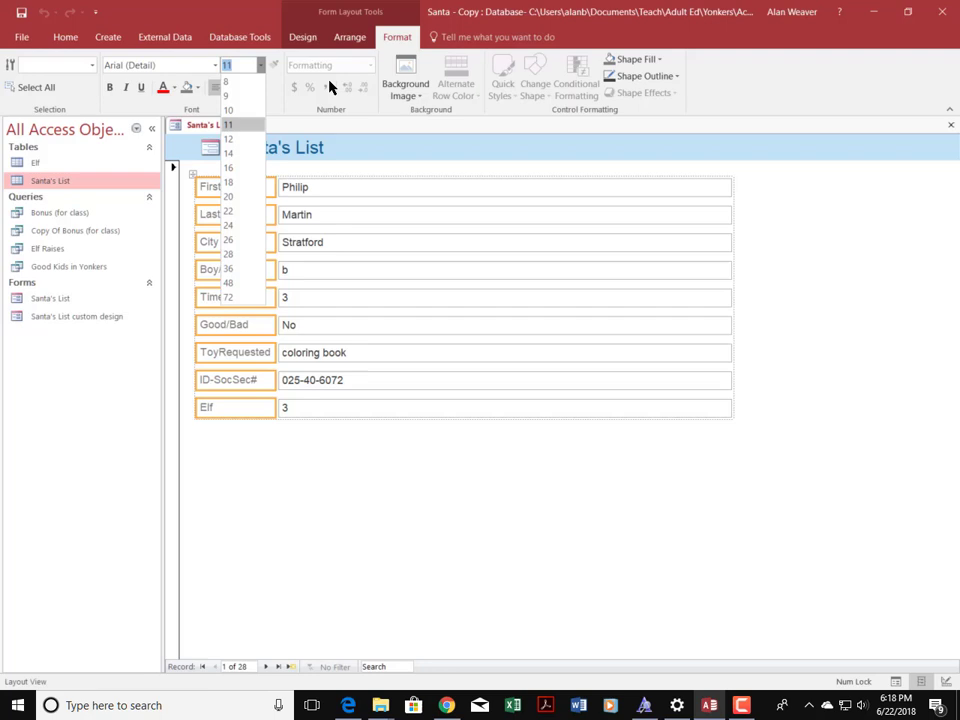
key("Return")
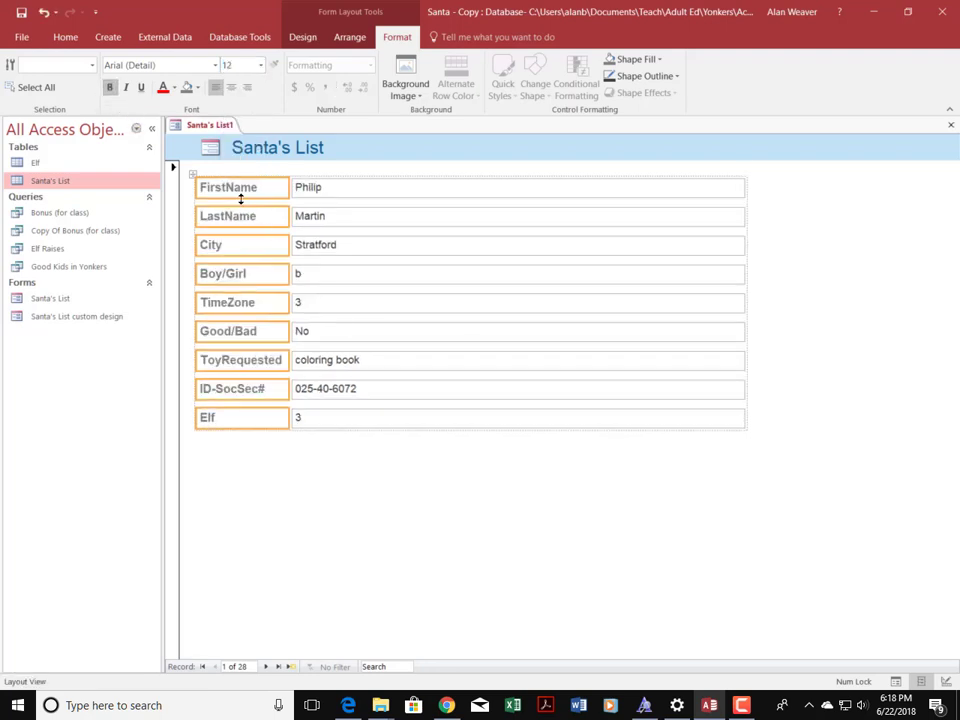
- Rename the FirstName and LastName labels to 'First Name' and 'Last Name'
left_click(237, 193)
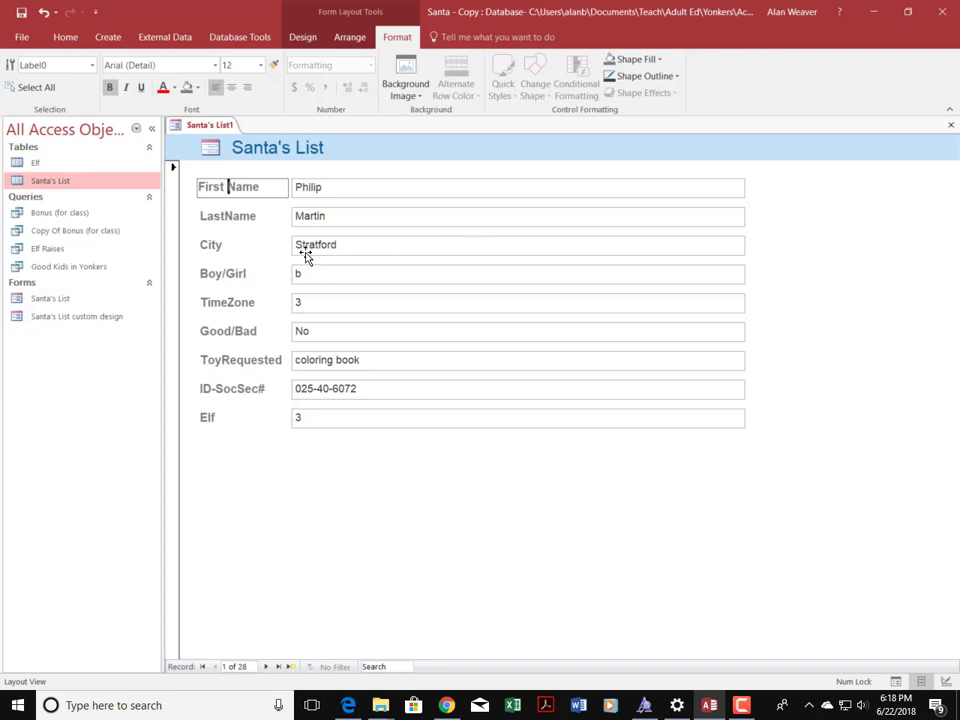
left_click(235, 214)
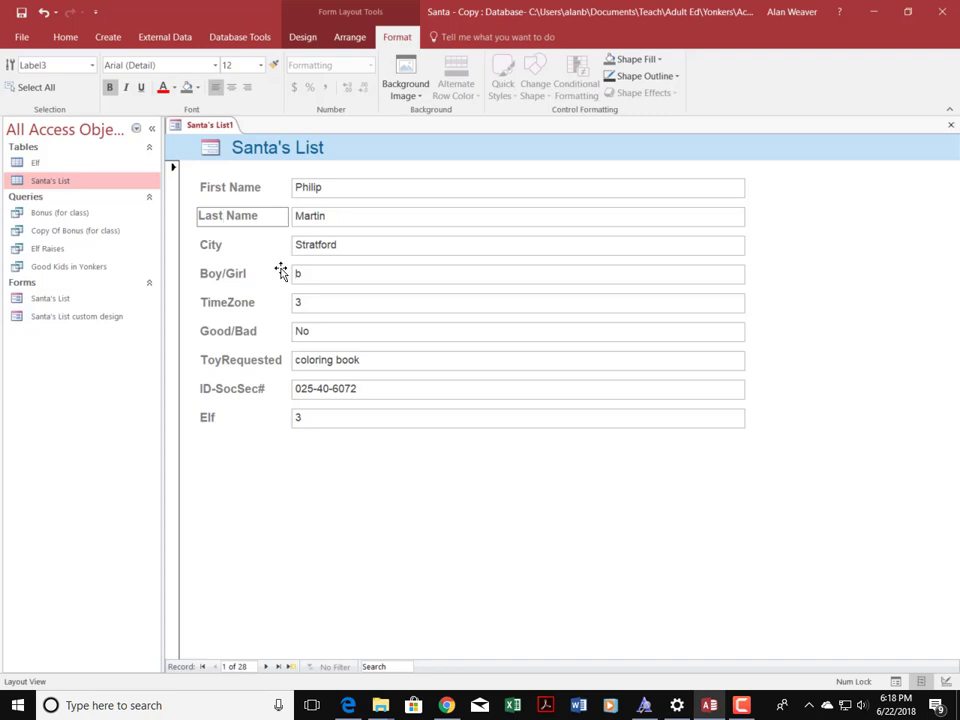
left_click(293, 614)
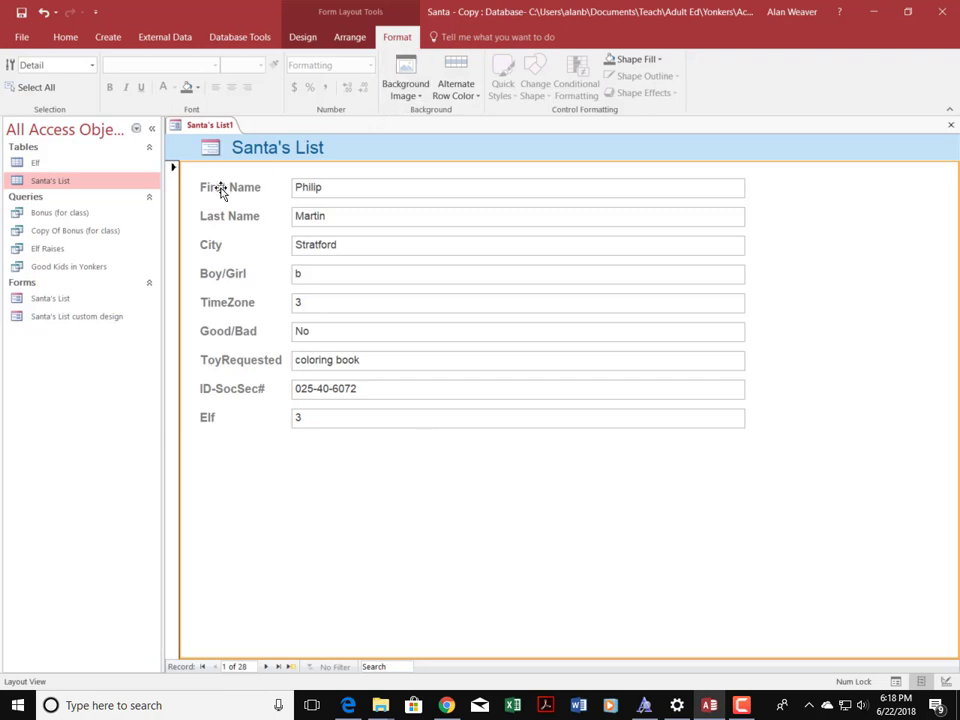
- Switch Santa's List1 to Design View and drag the field text boxes narrower
right_click(207, 127)
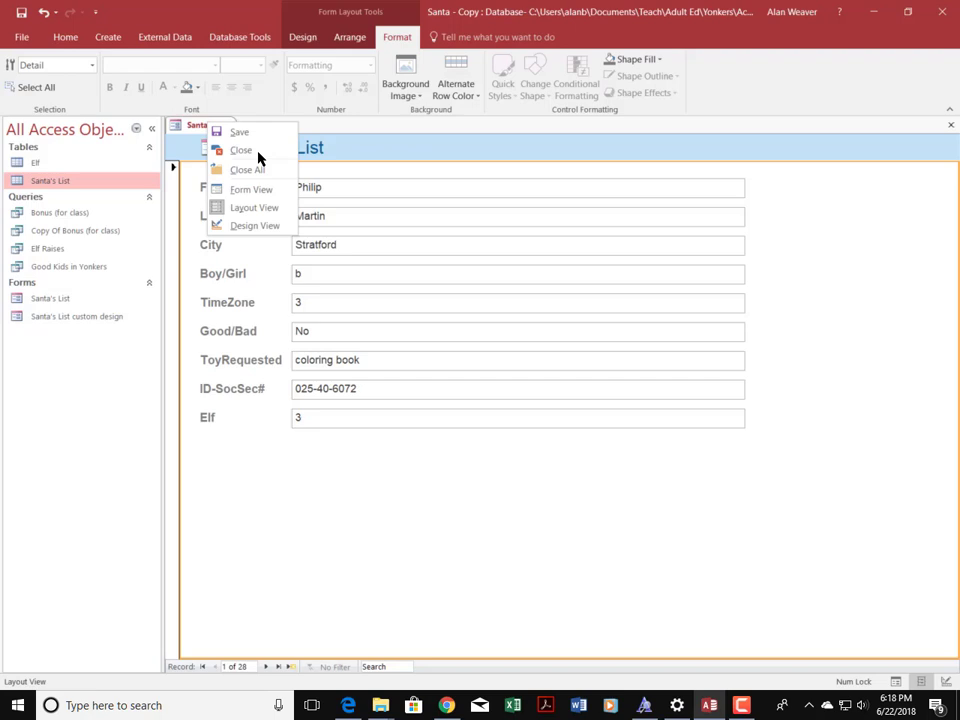
left_click(255, 225)
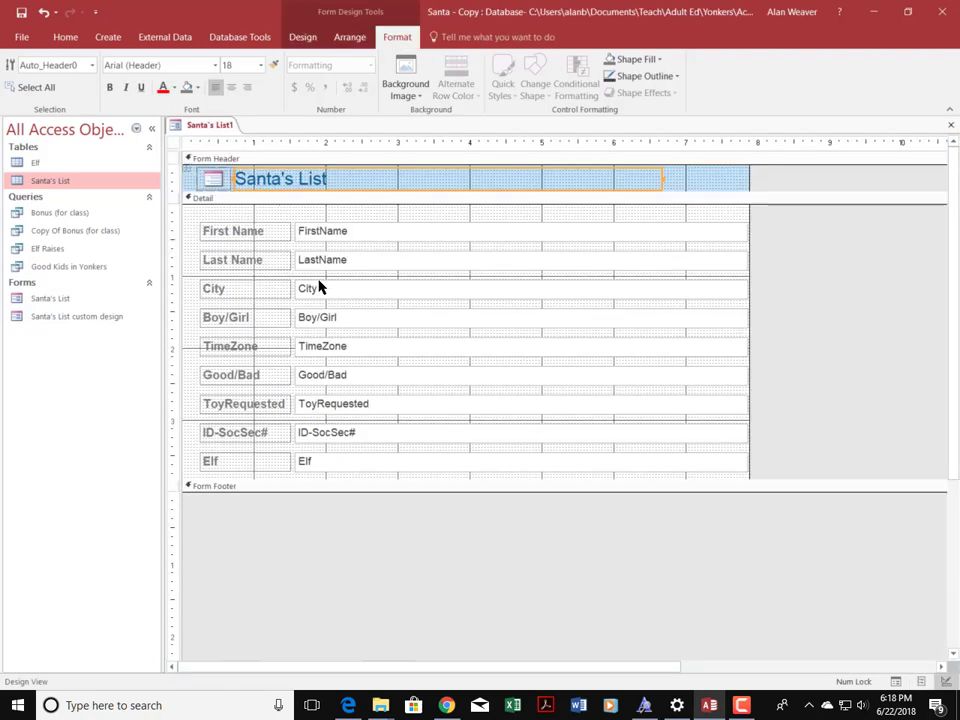
left_click(569, 230)
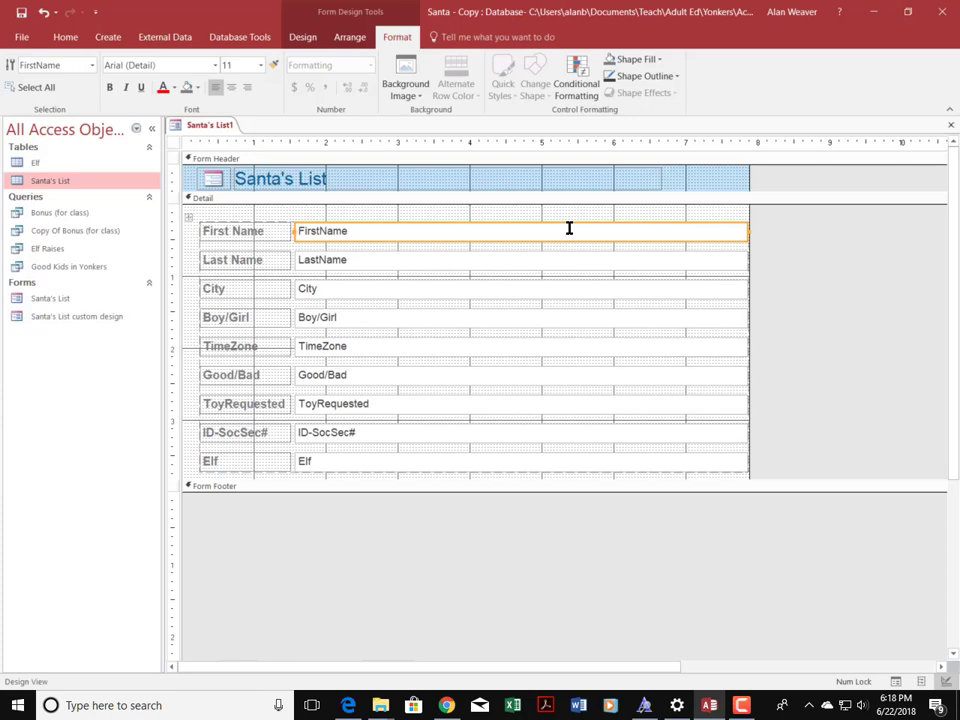
left_click_drag(754, 228, 647, 336)
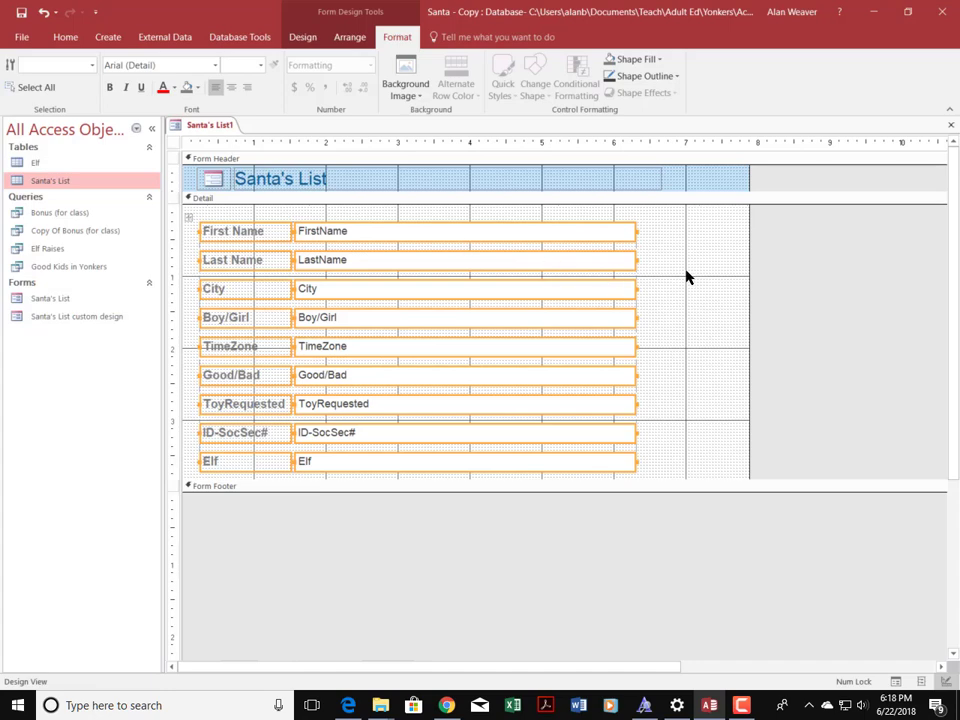
left_click(858, 345)
left_click(499, 231)
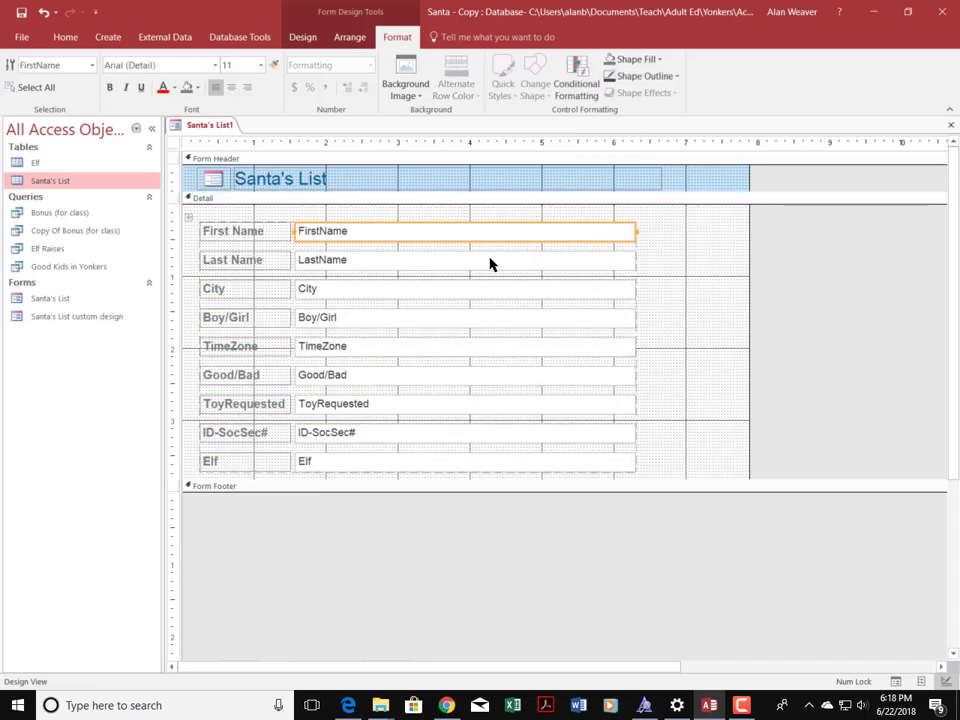
- Select all nine field text boxes, from FirstName through ID-SocSec# and Elf
left_click(428, 462, "shift")
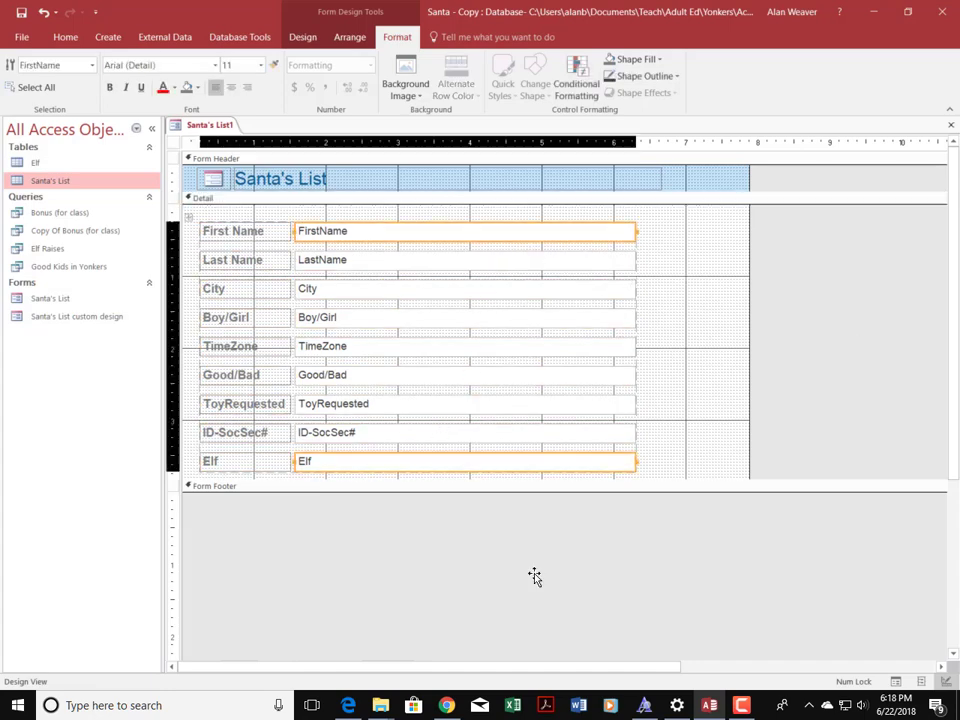
left_click(465, 260)
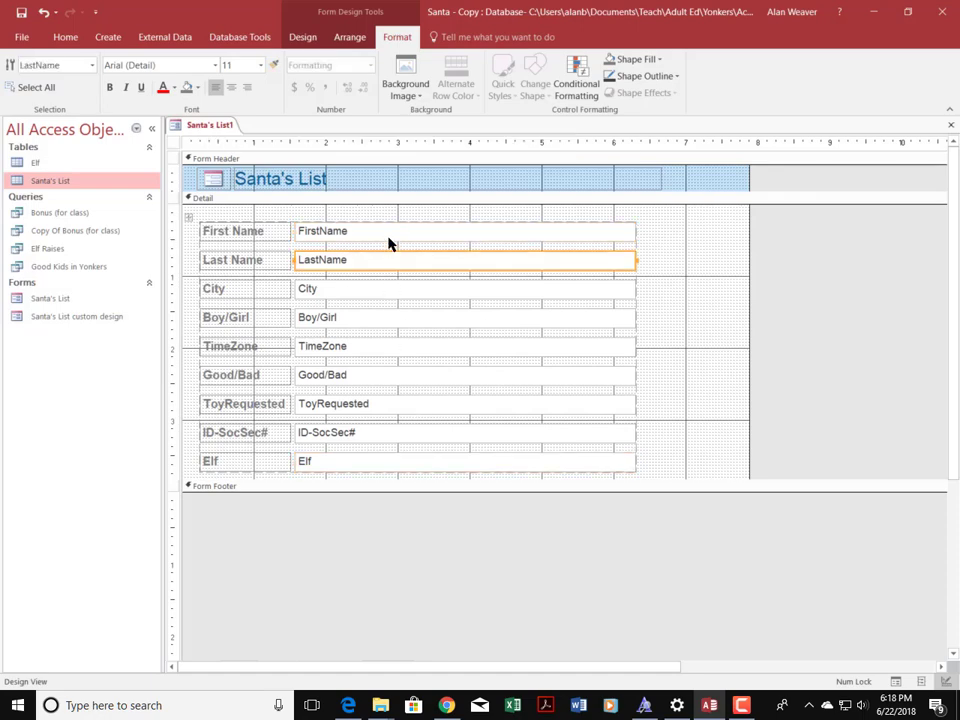
left_click(388, 235)
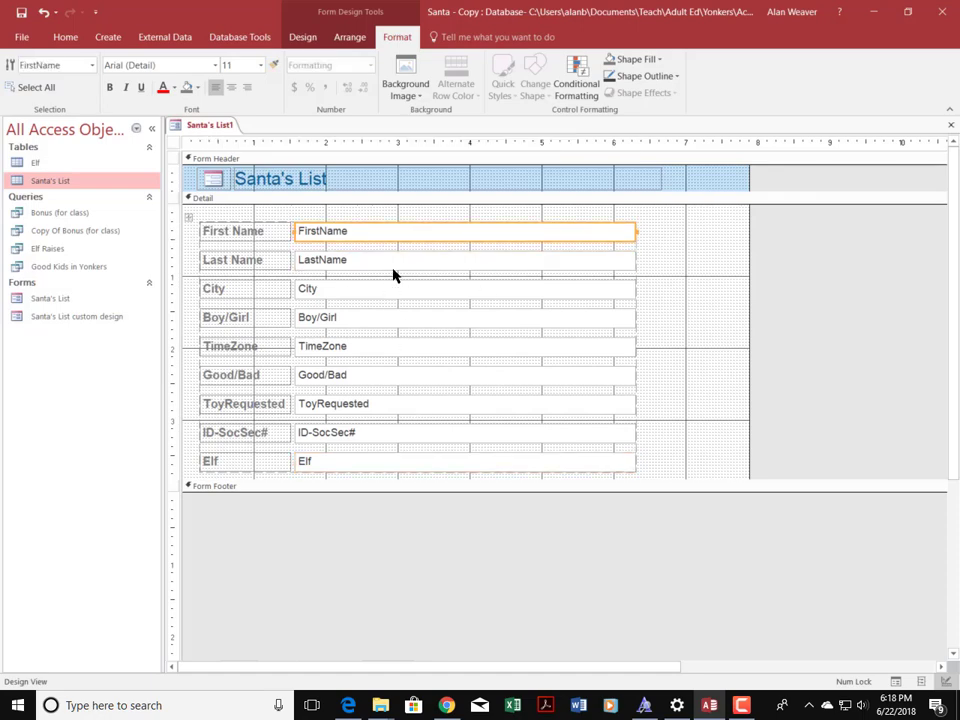
left_click(410, 458, "shift")
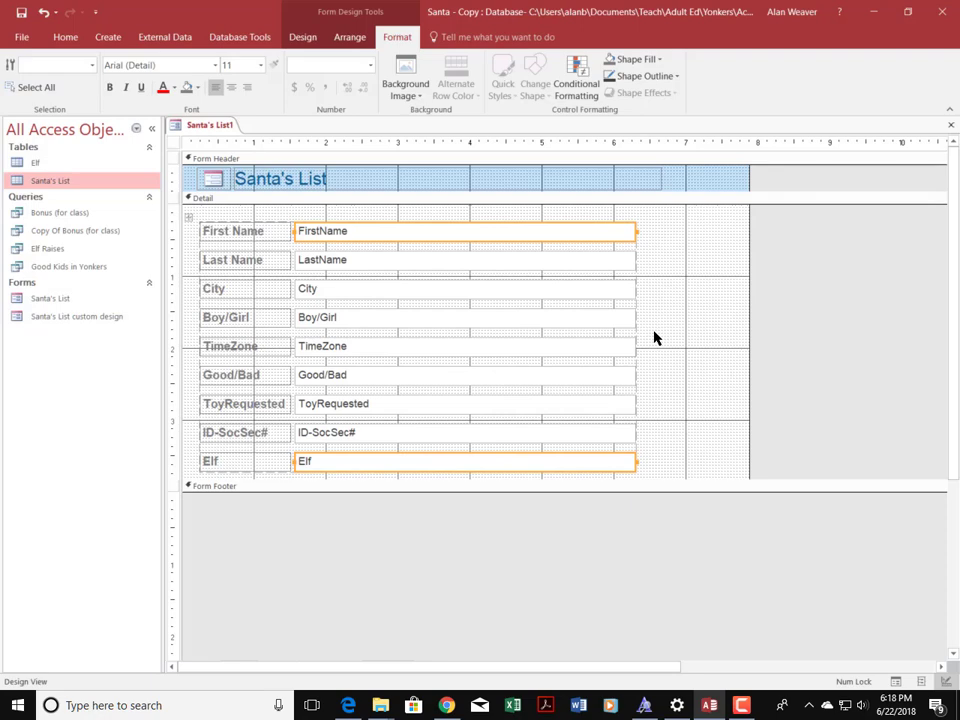
left_click(585, 262, "shift")
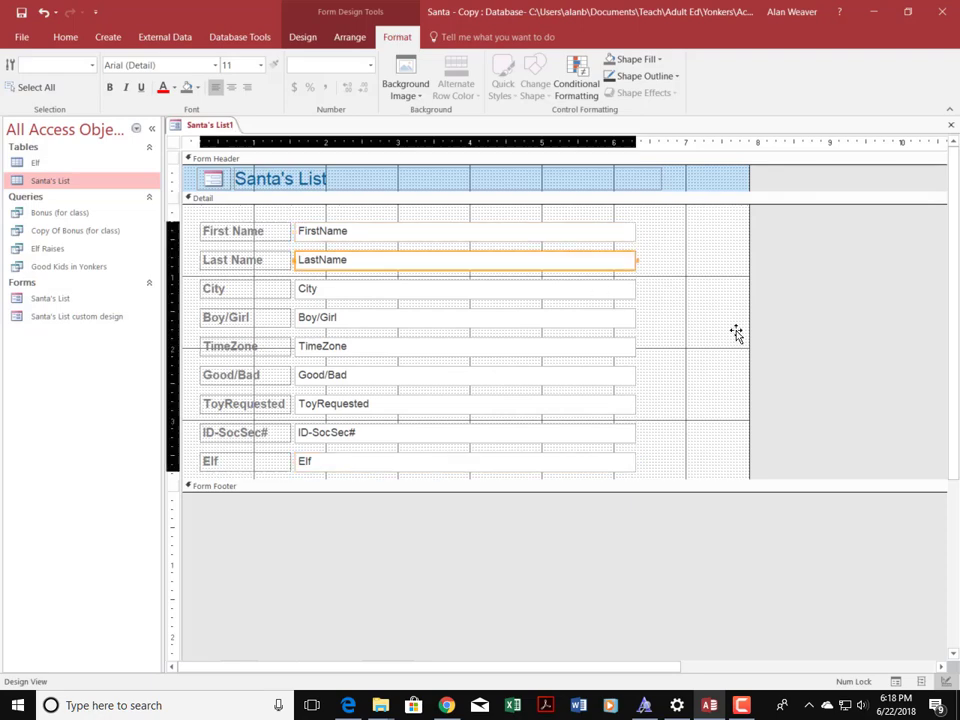
left_click(566, 290, "shift")
left_click(560, 318, "shift")
left_click(557, 354, "shift")
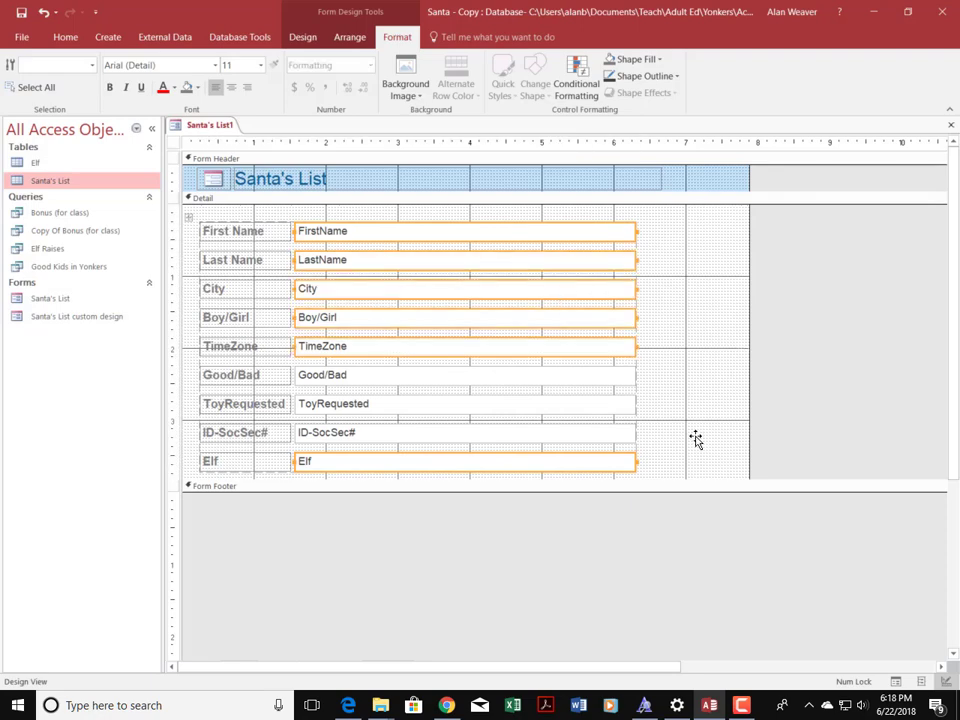
left_click(548, 380, "shift")
left_click(546, 400)
left_click(538, 438, "shift")
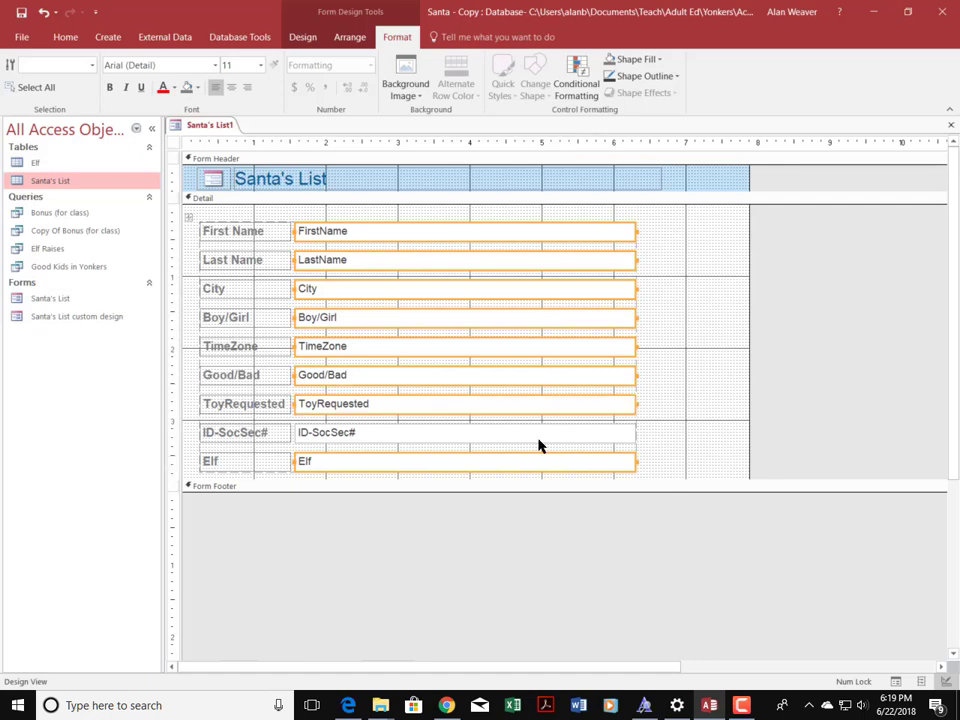
- Set the selected field boxes' font size to 12, then 14
left_click(263, 67)
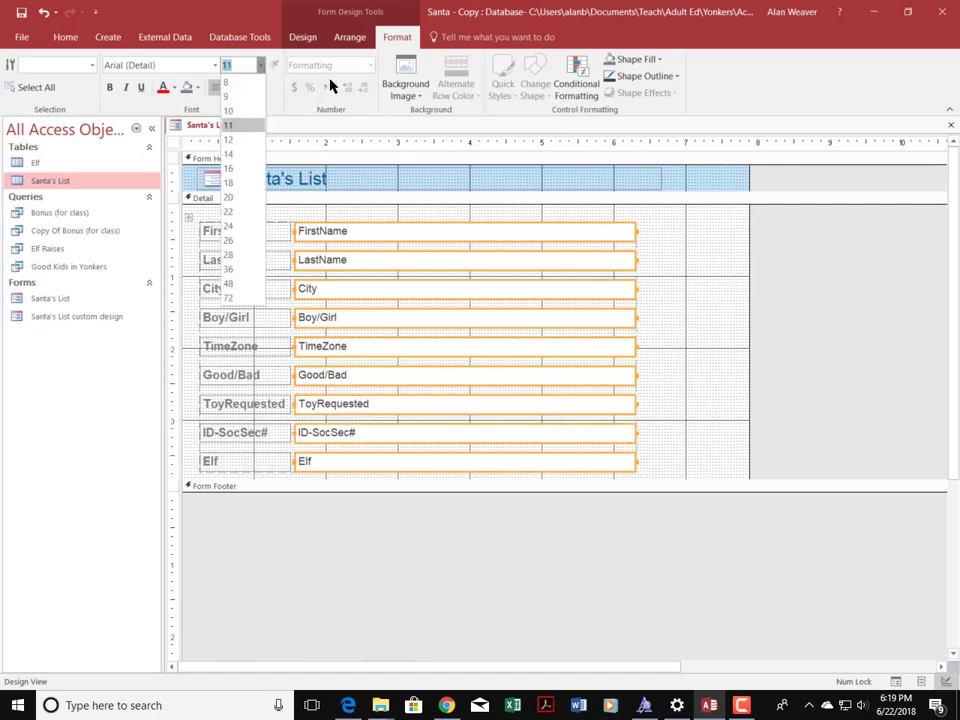
left_click(236, 135)
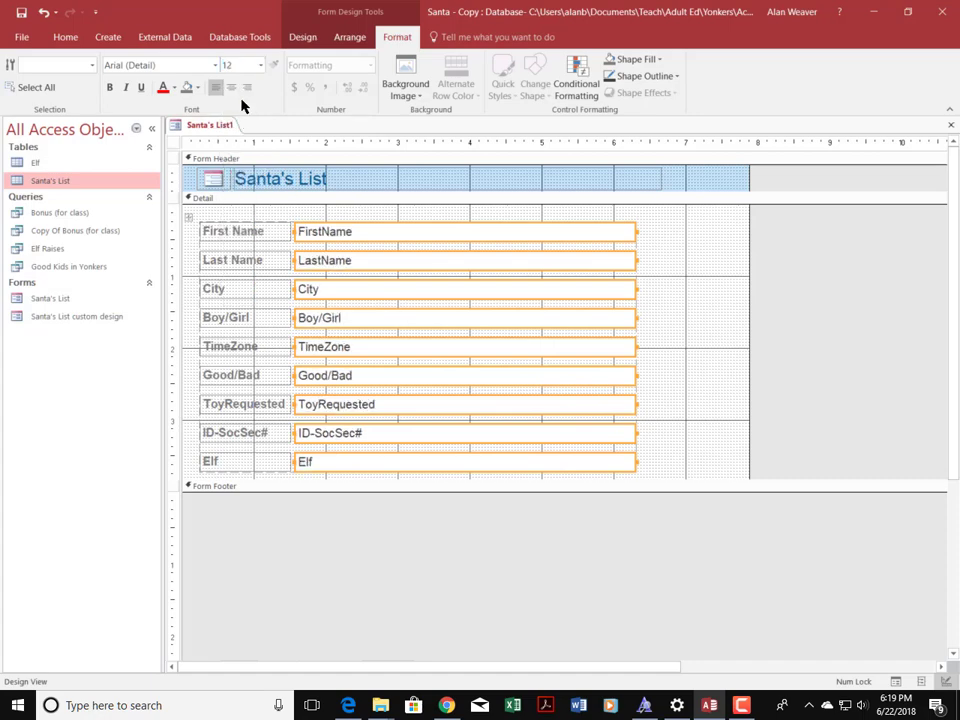
left_click(261, 66)
left_click(238, 152)
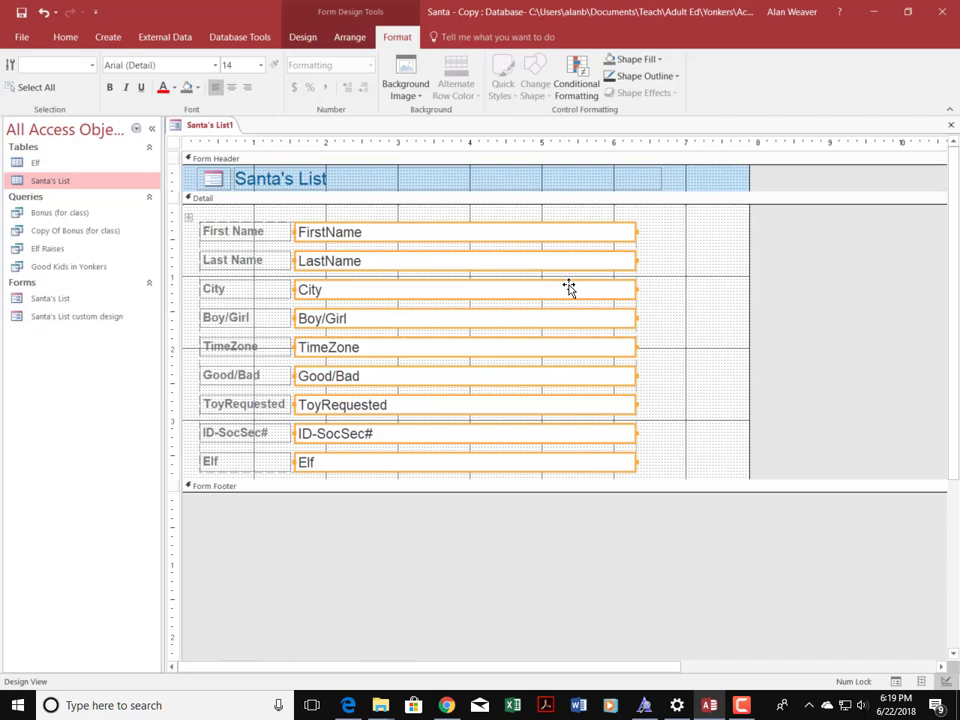
- Drag the Form Footer bar down to make the Detail section taller, keeping the form's width
left_click(884, 310)
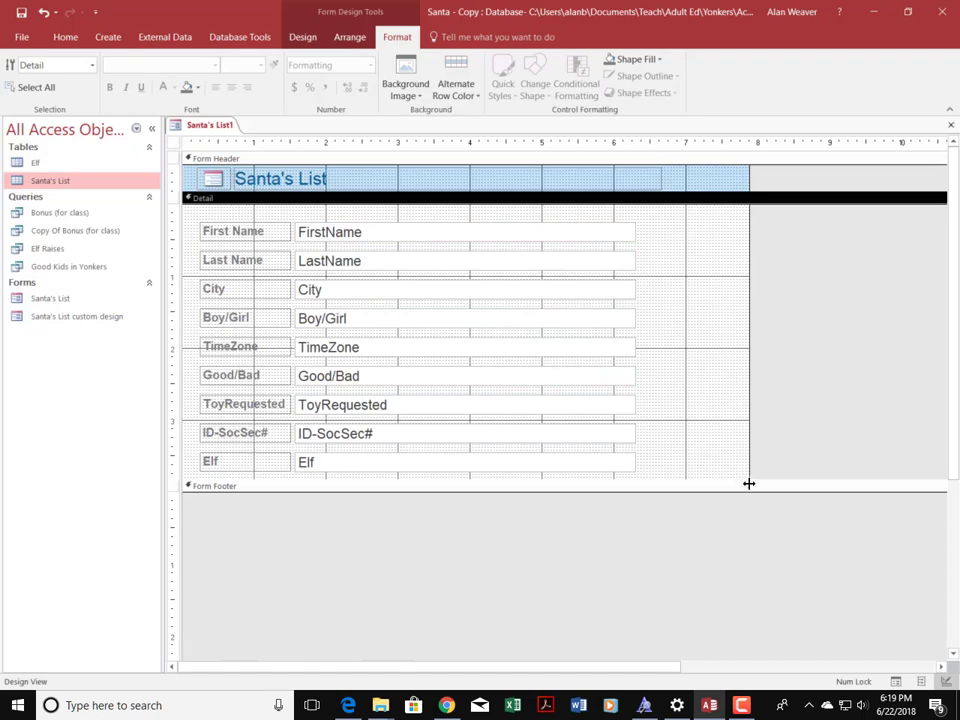
left_click_drag(749, 484, 763, 545)
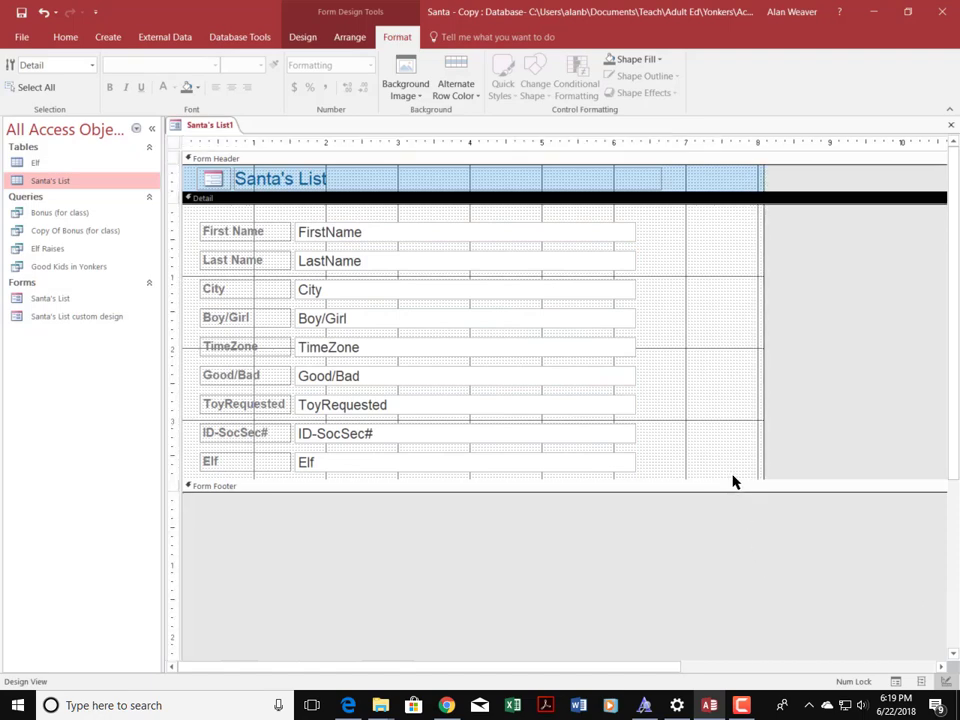
left_click_drag(730, 487, 737, 637)
left_click_drag(763, 431, 745, 440)
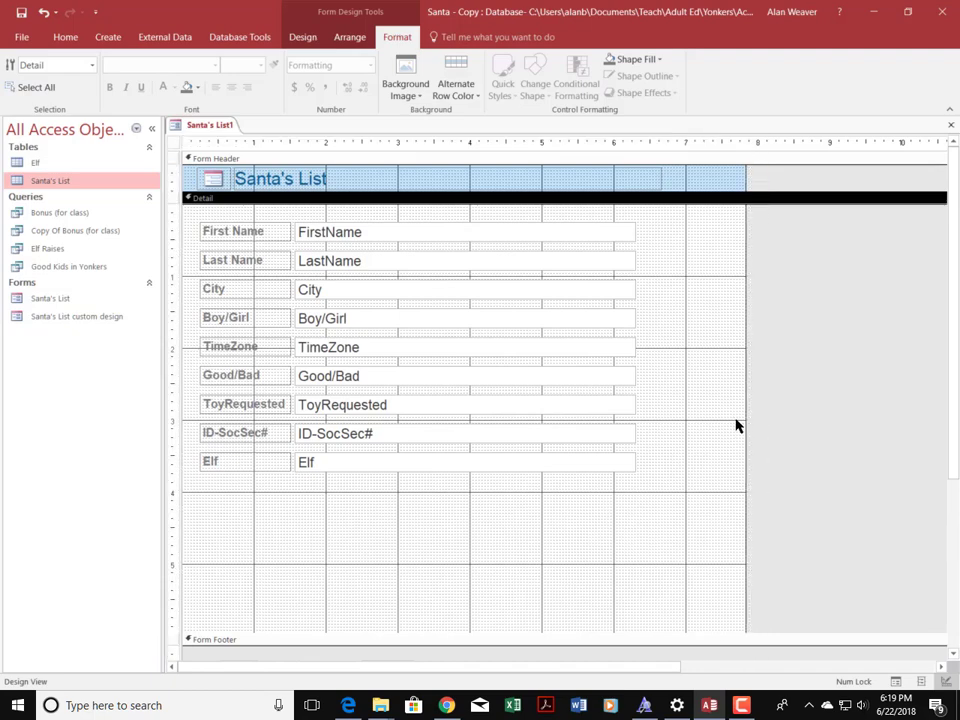
- Select the Elf label together with the Elf field box
left_click_drag(659, 261, 191, 519)
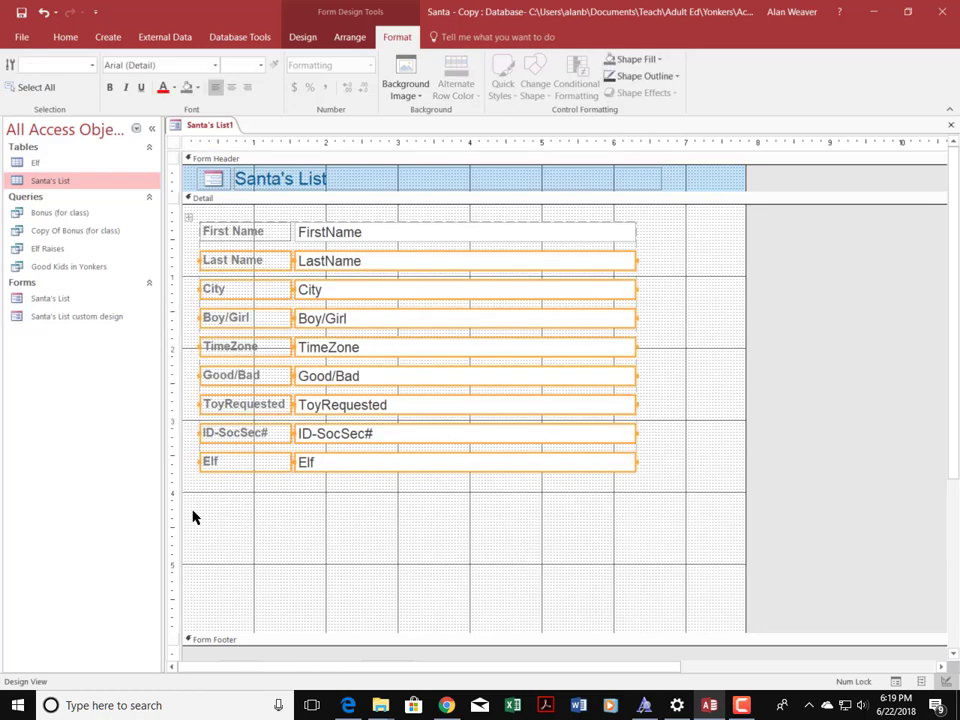
left_click(697, 342)
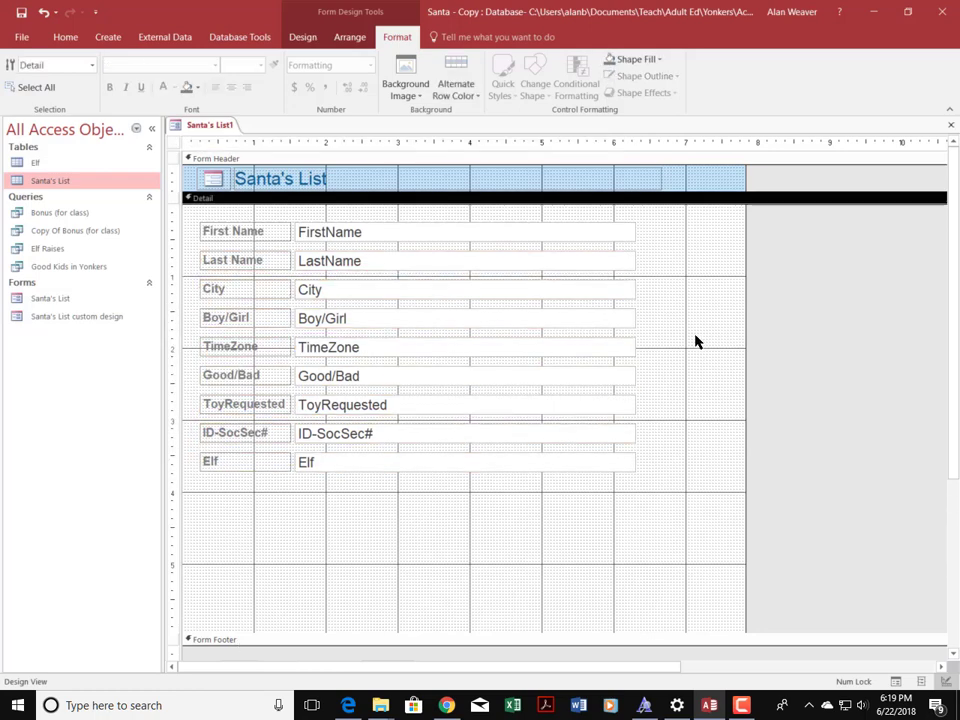
left_click_drag(648, 287, 193, 536)
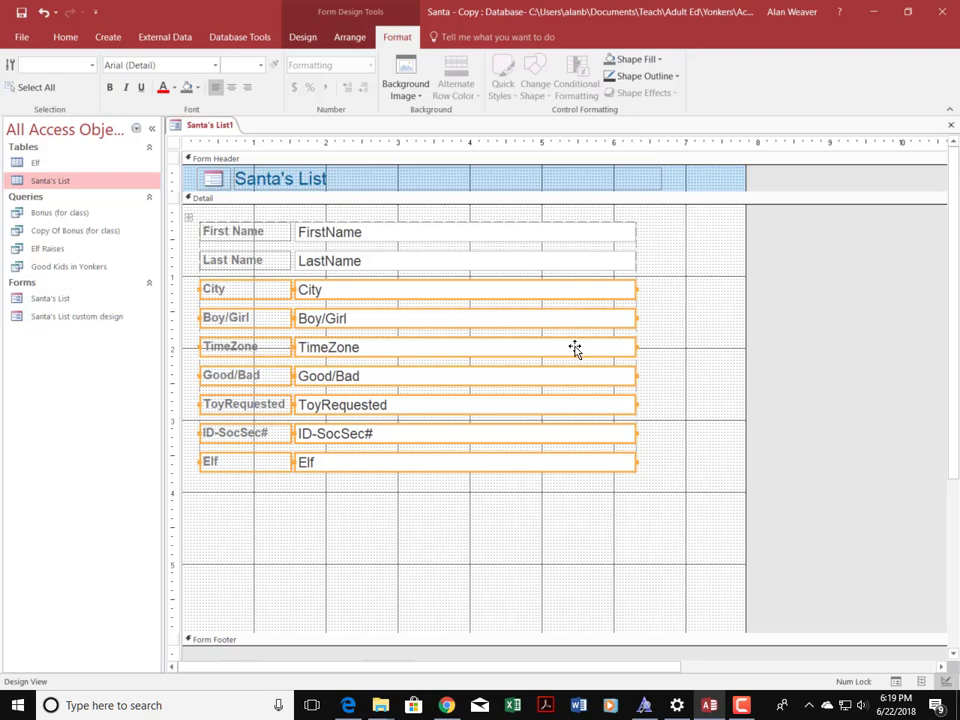
left_click(720, 325)
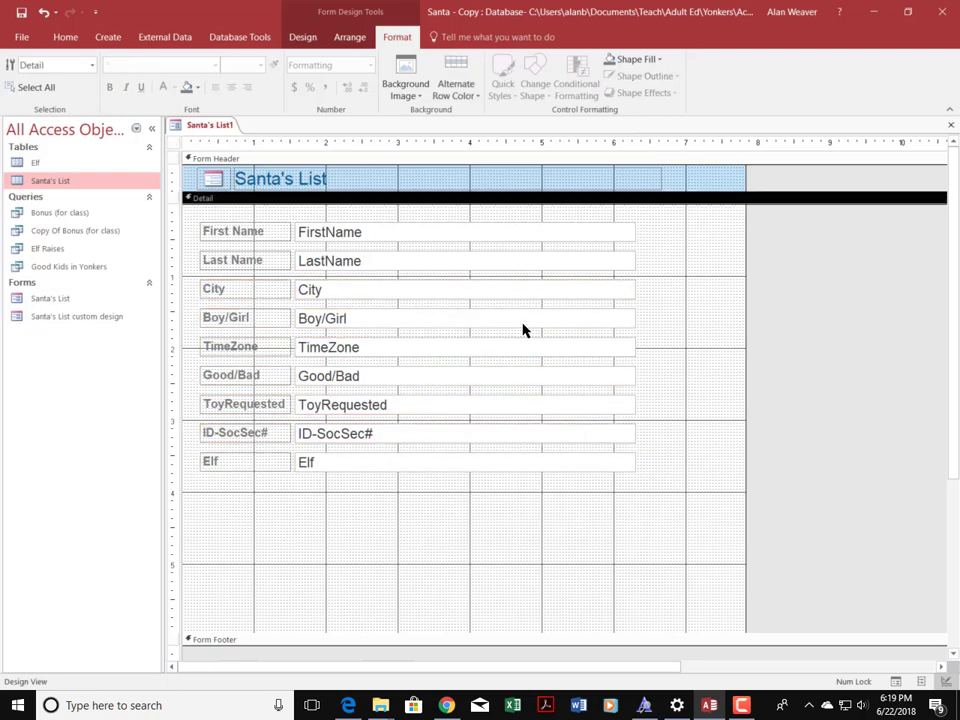
left_click(238, 460)
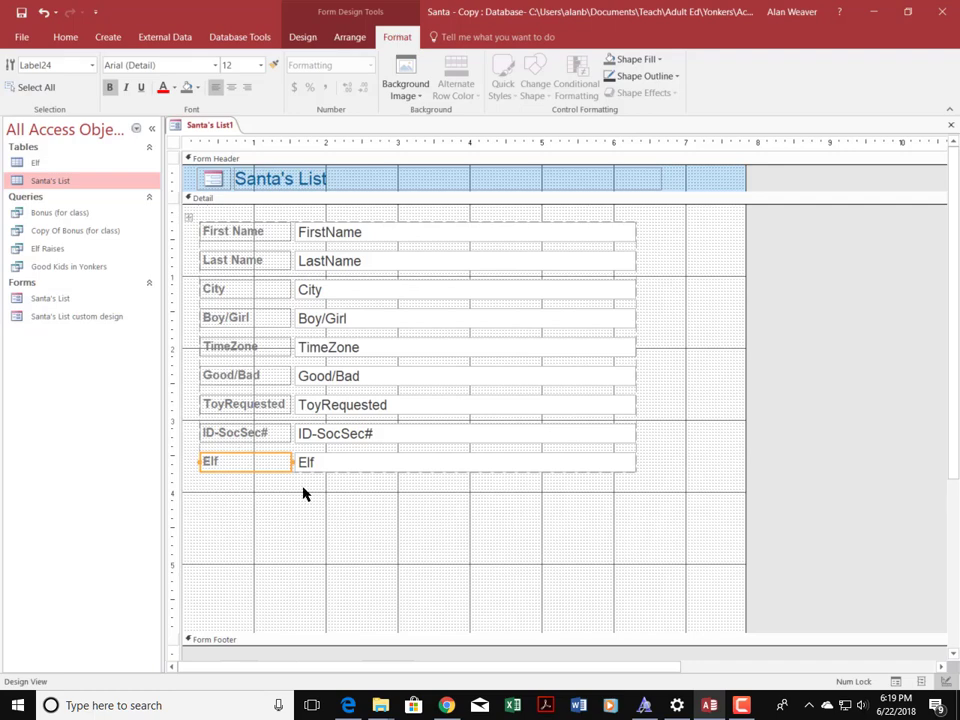
left_click(360, 469, "shift")
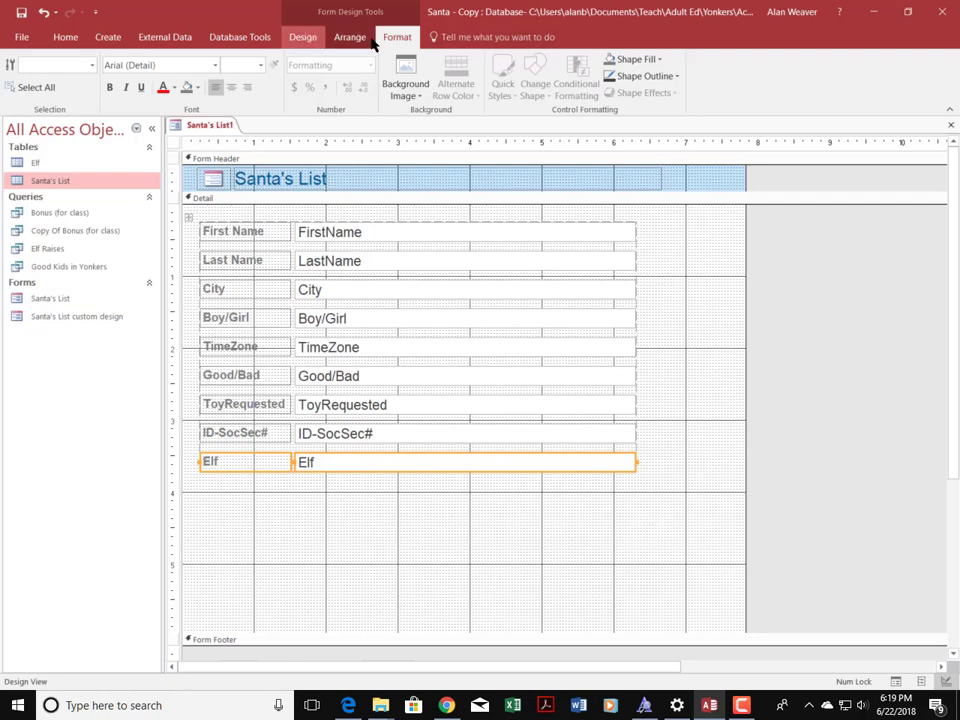
left_click(303, 37)
- Split the Elf field box into its own stacked layout with Arrange > Stacked
left_click(350, 37)
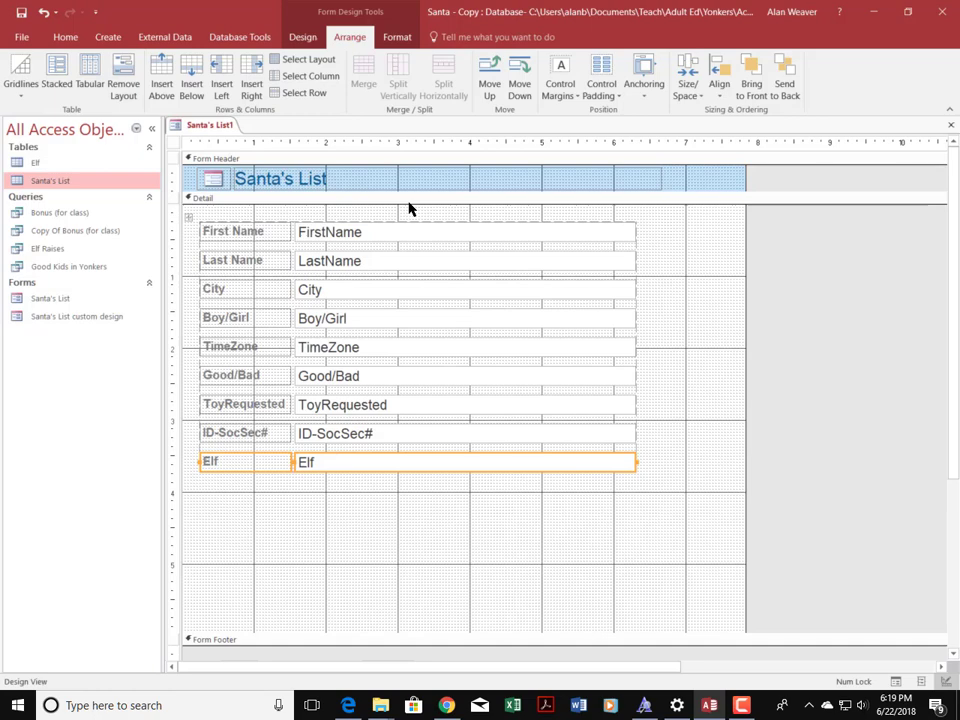
left_click(66, 92)
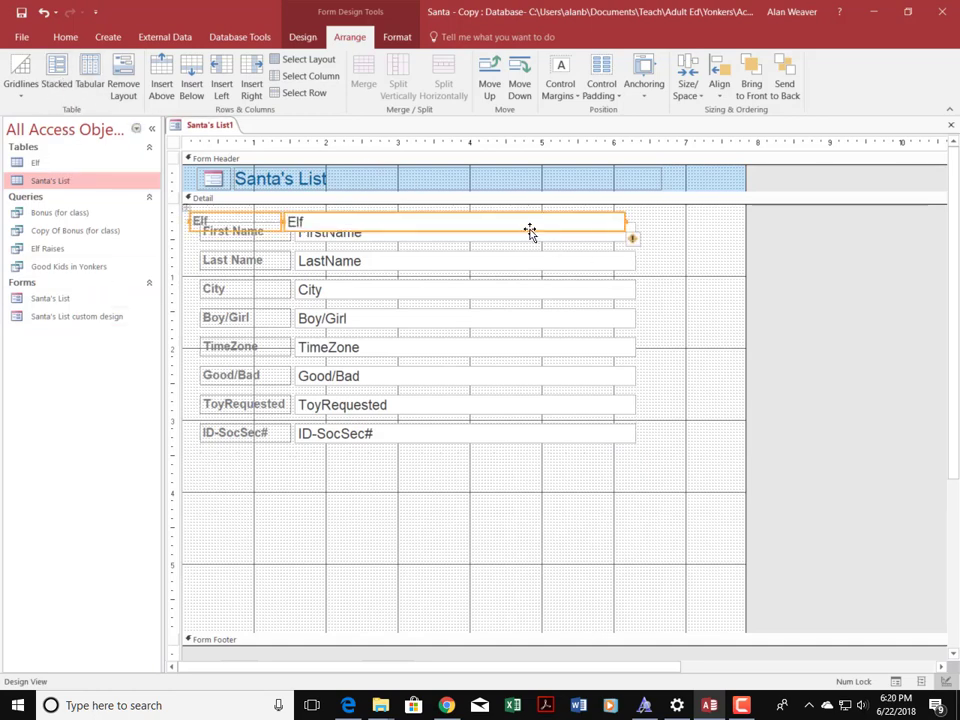
left_click_drag(527, 216, 538, 481)
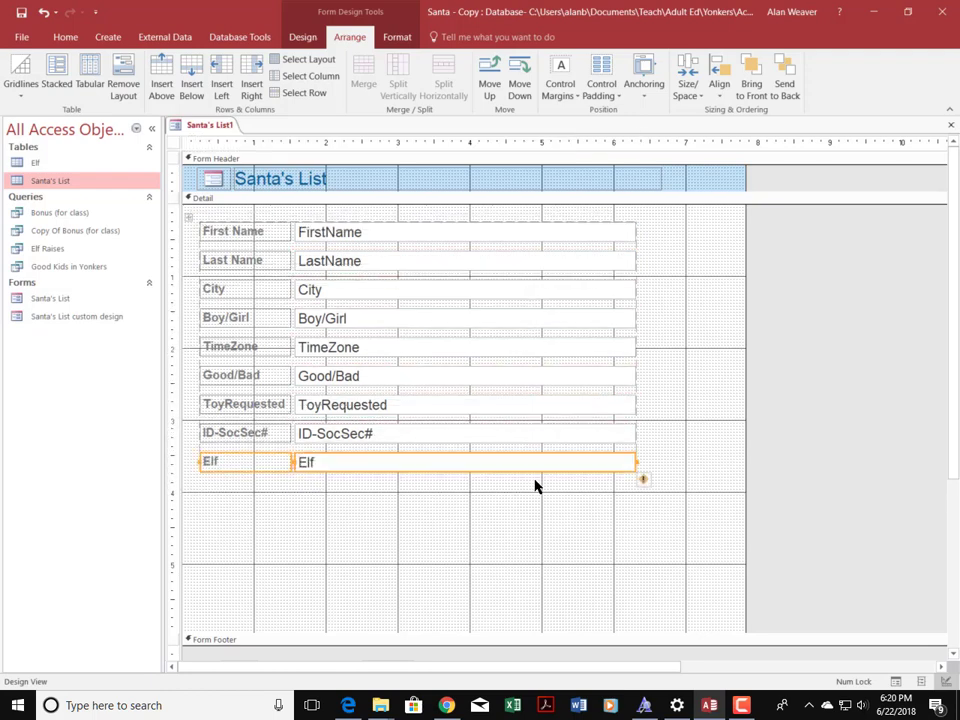
left_click(647, 621)
left_click(523, 452)
left_click(526, 454)
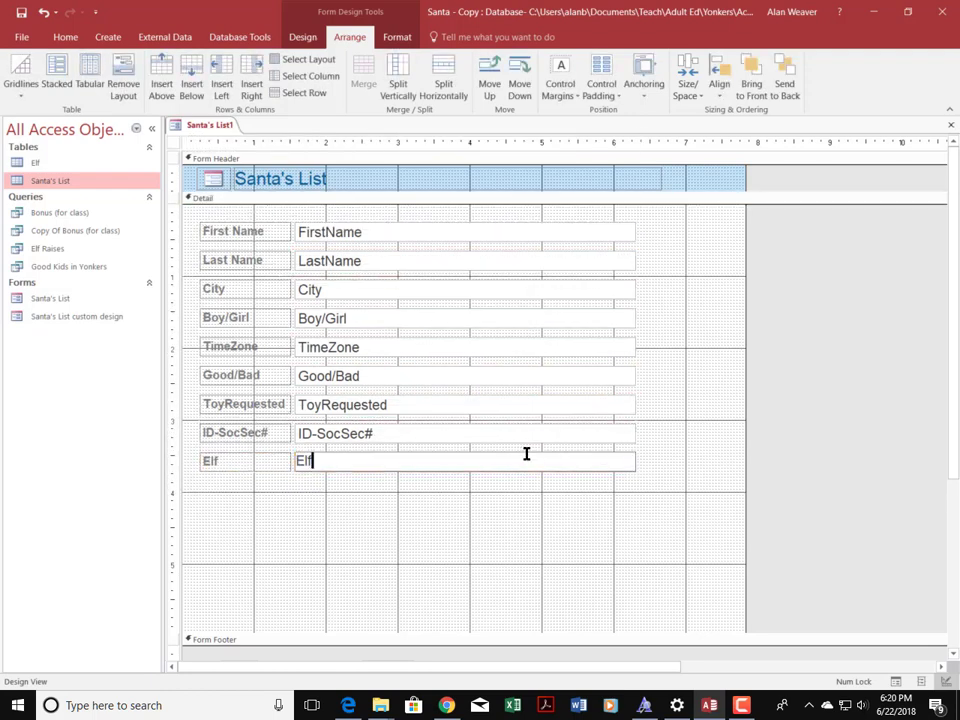
left_click(272, 461)
left_click(305, 465)
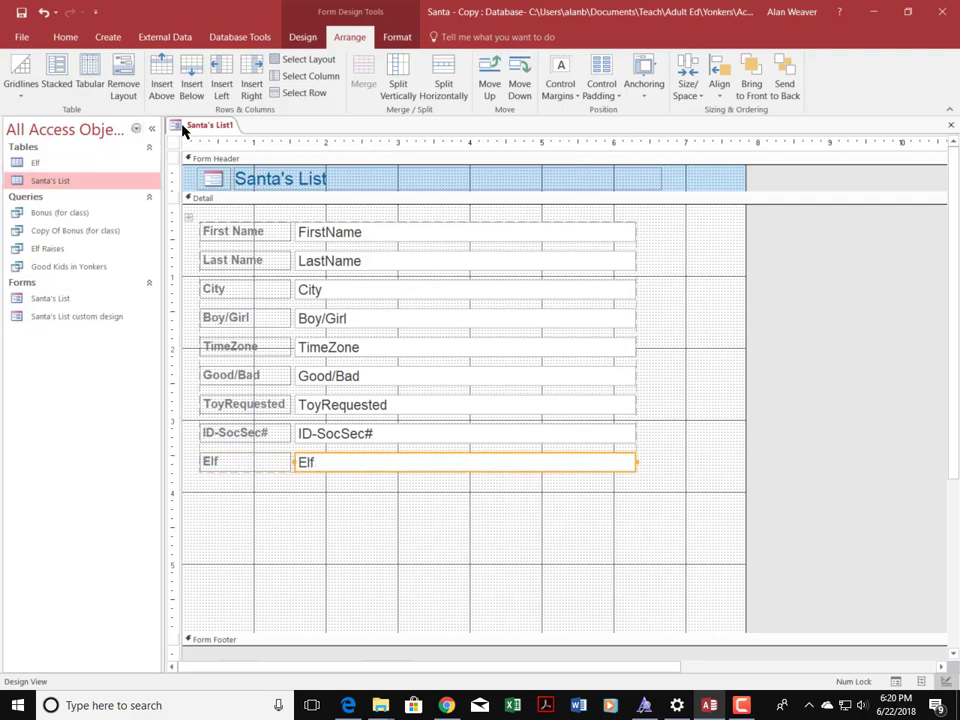
left_click(57, 70)
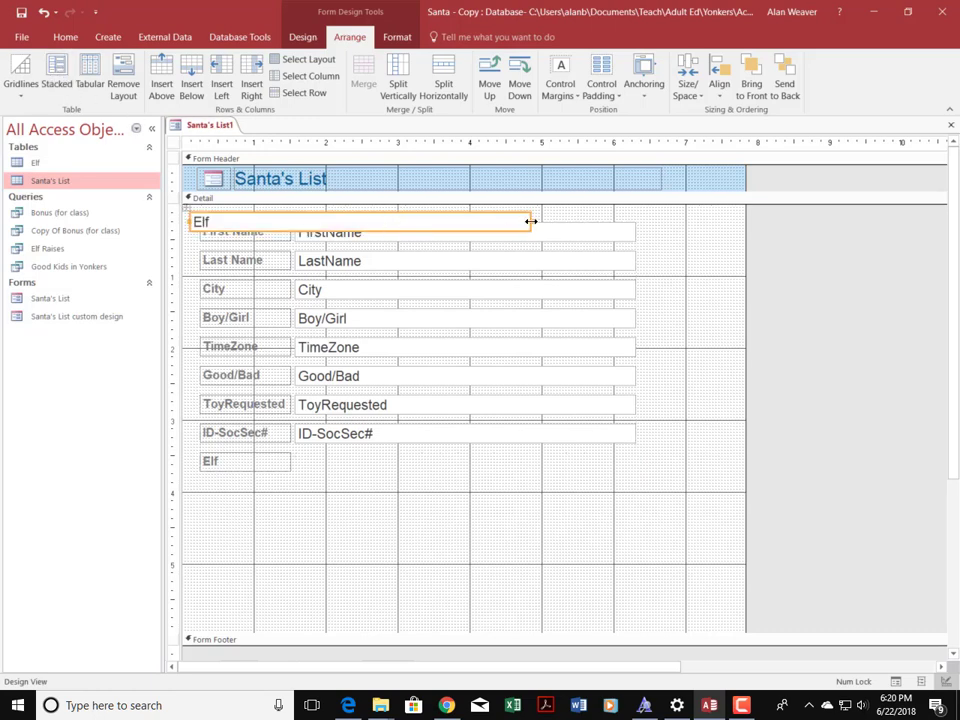
- Narrow the Elf field box and move it into the empty cell below the Elf label
left_click_drag(528, 222, 297, 221)
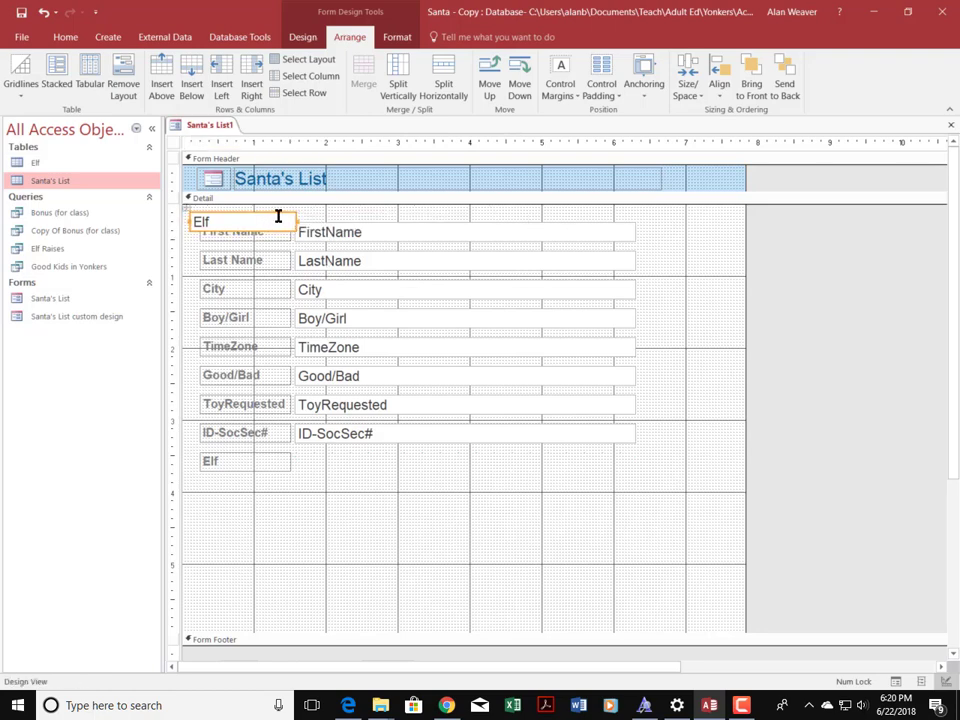
left_click(272, 265)
left_click(280, 408)
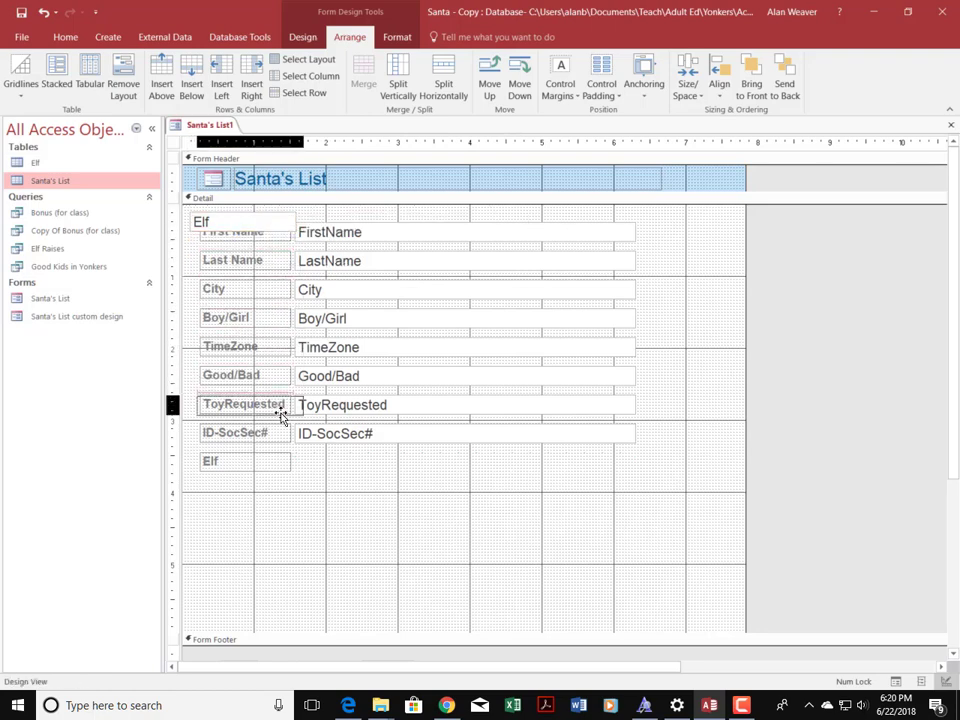
left_click(285, 485)
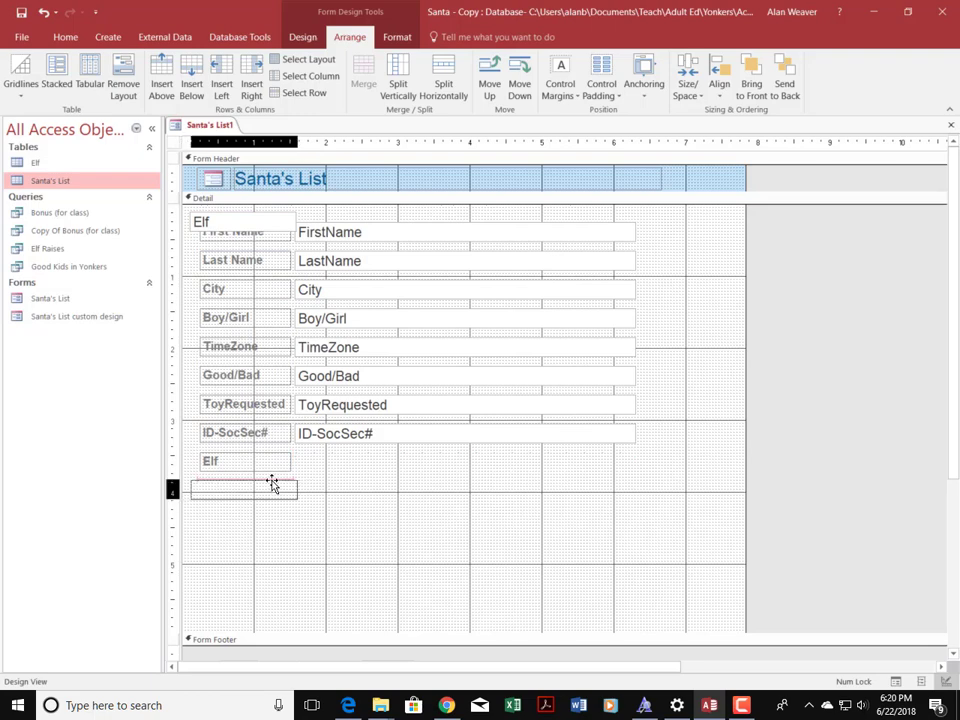
left_click_drag(272, 484, 280, 483)
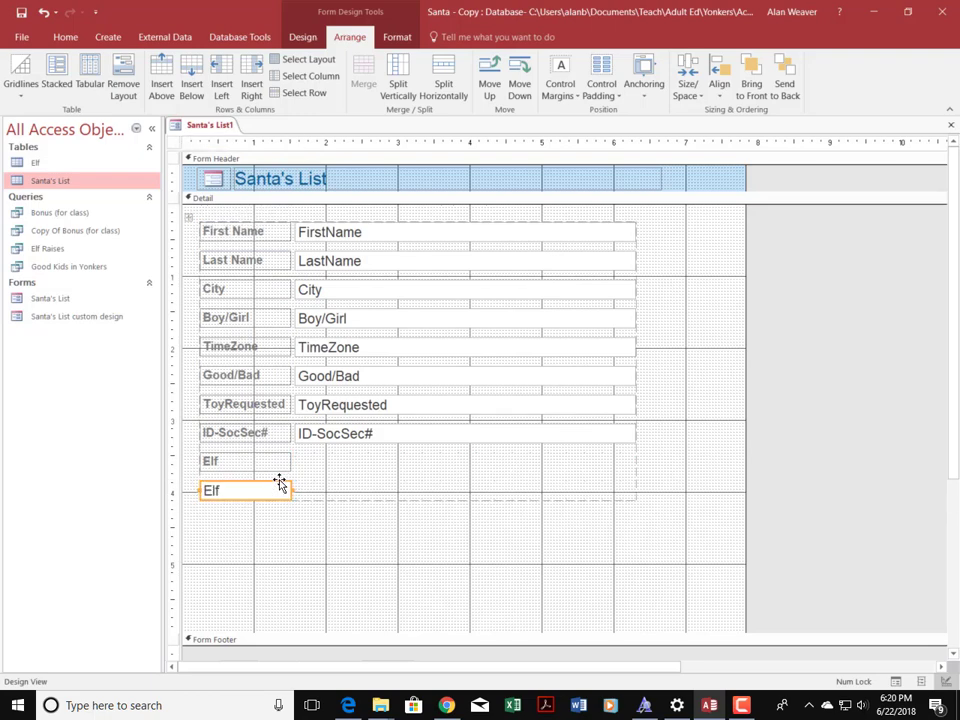
left_click(391, 493)
left_click(484, 626)
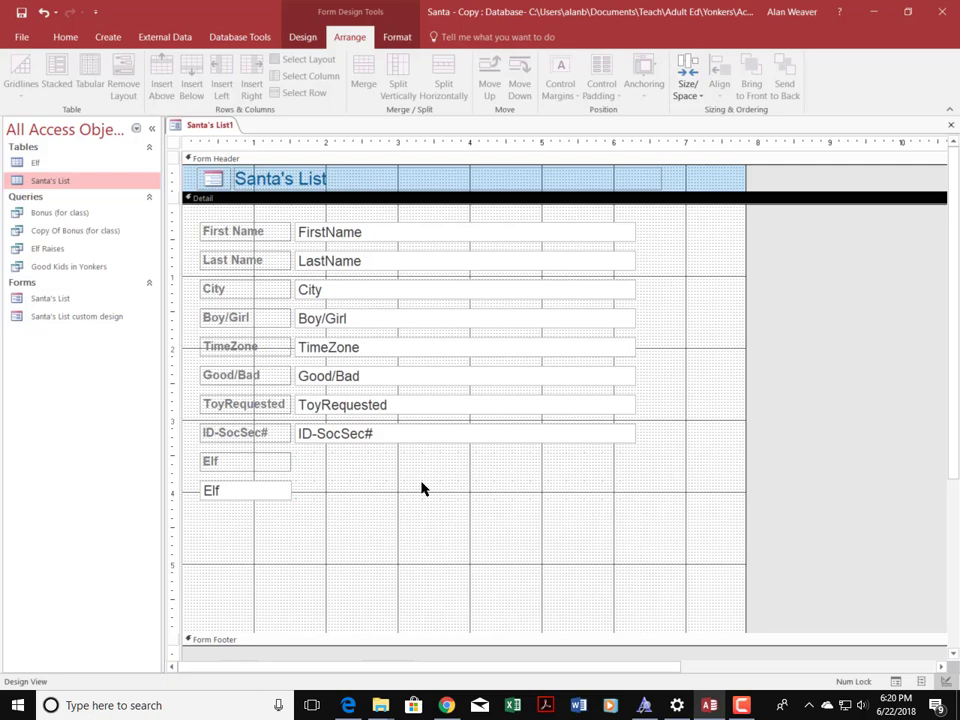
- Heighten the form header and format the narrowed title red, Algerian, 24 point
left_click(303, 177)
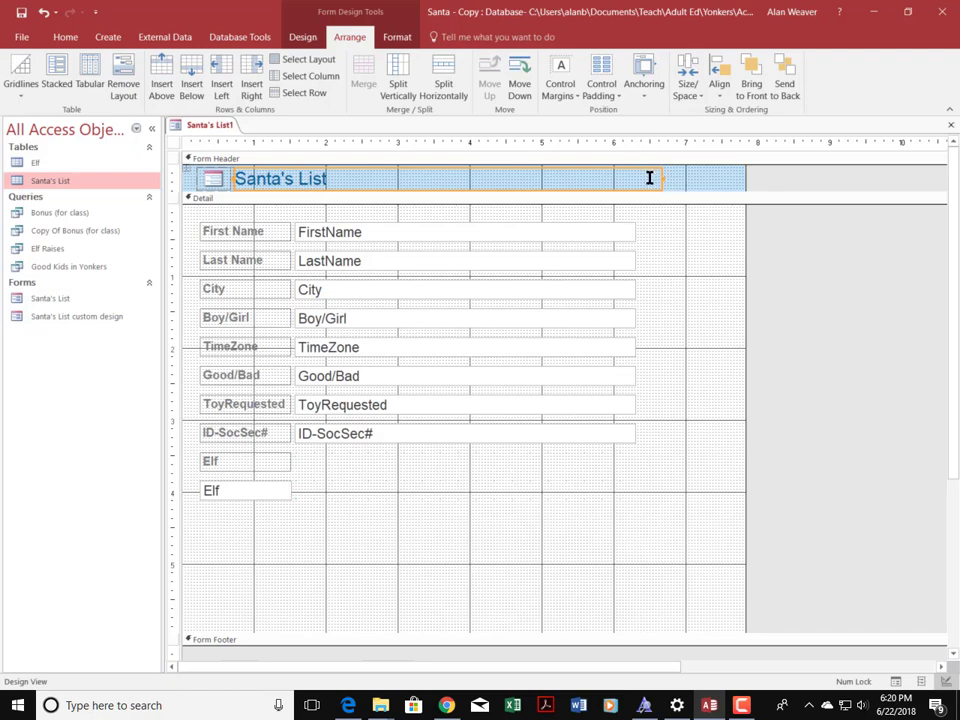
left_click_drag(690, 191, 692, 235)
left_click_drag(662, 178, 389, 196)
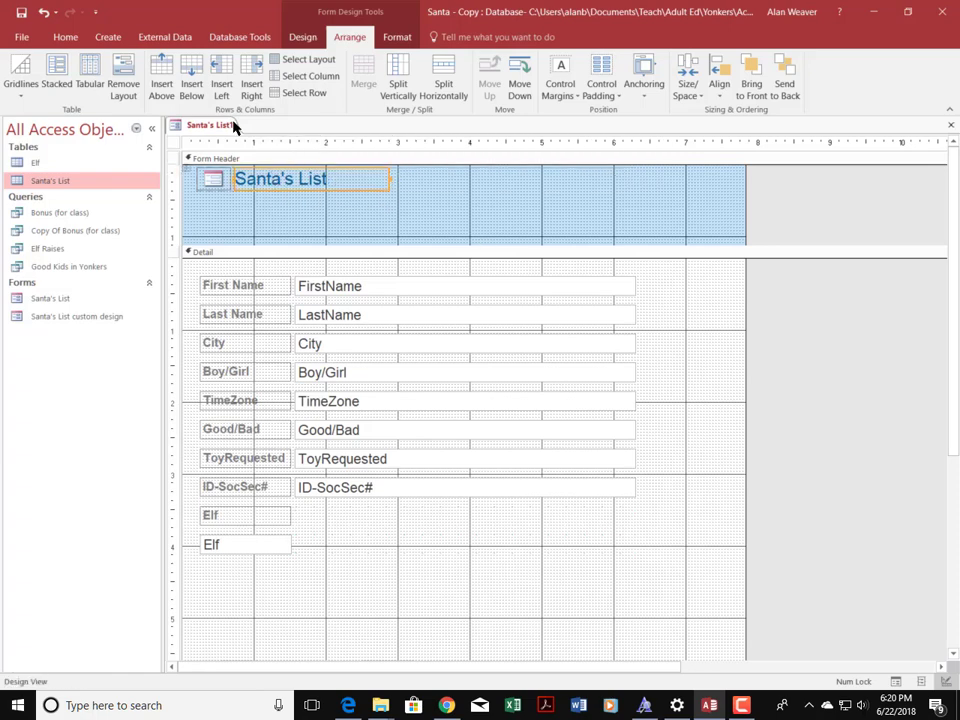
left_click(398, 37)
left_click(163, 88)
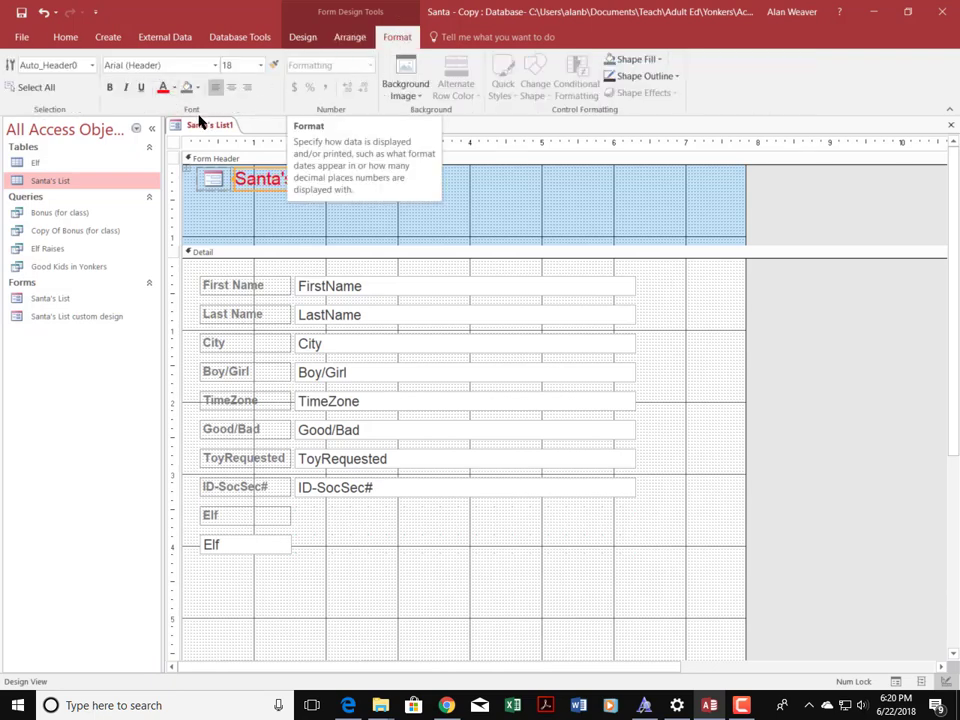
left_click(215, 65)
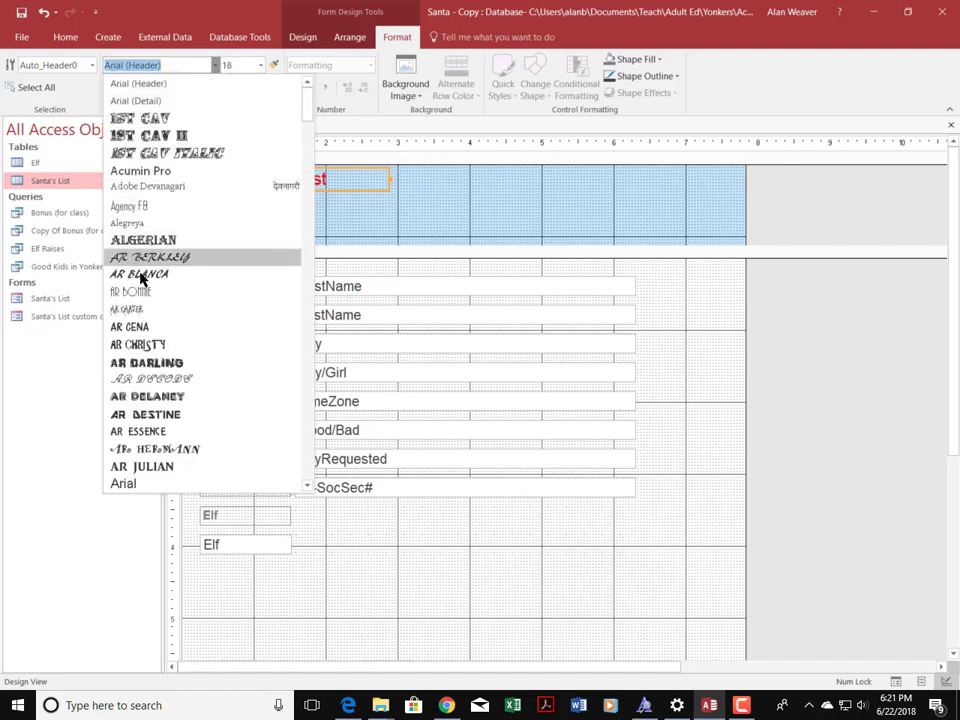
left_click(145, 241)
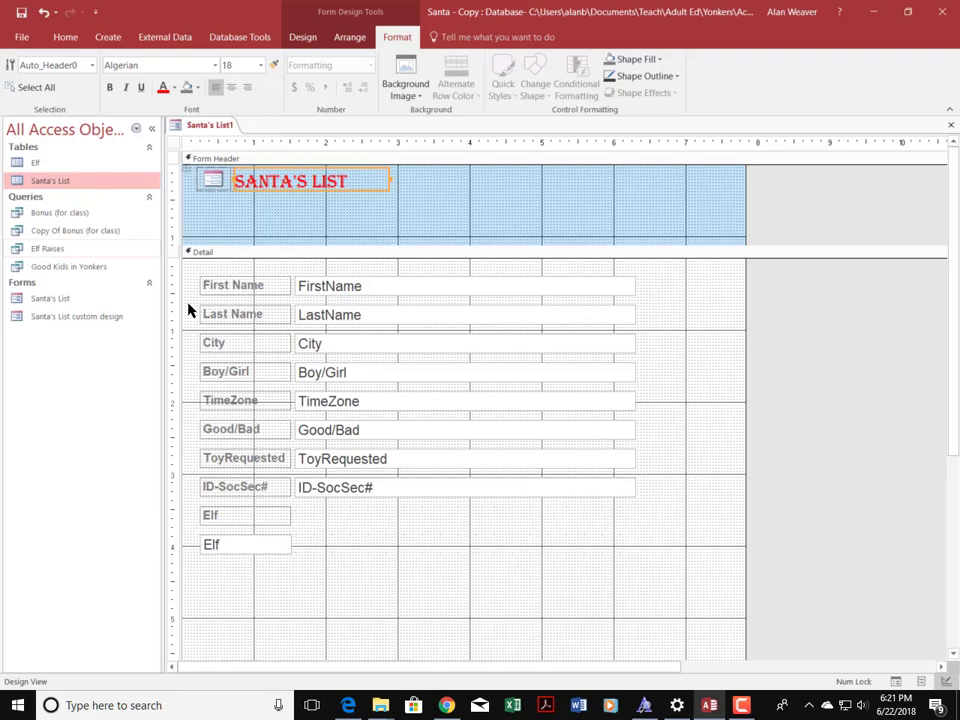
left_click(258, 70)
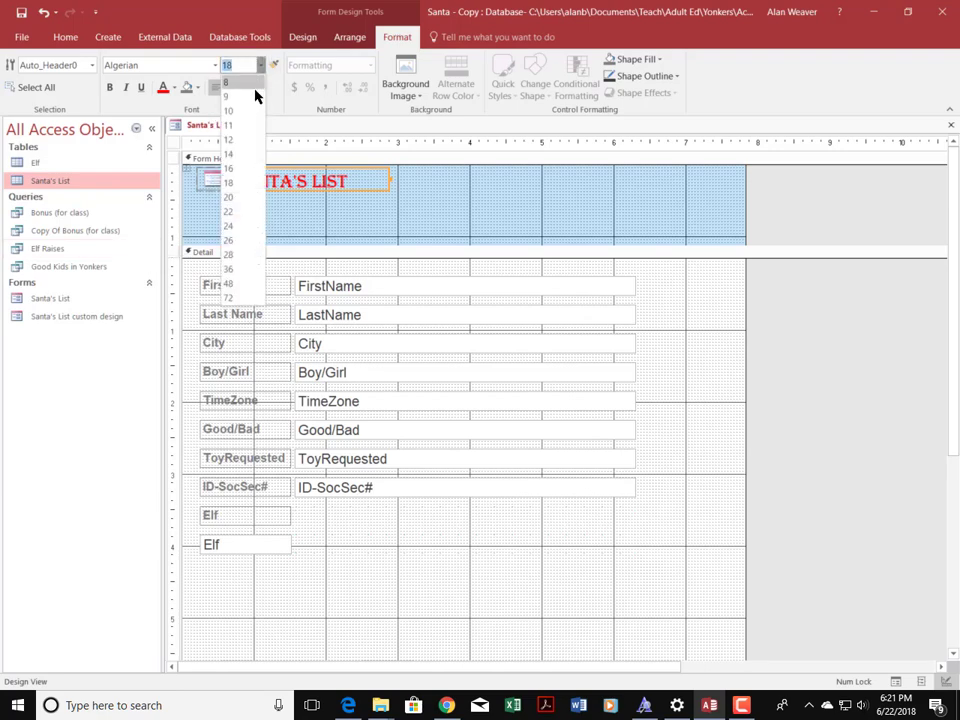
left_click(240, 222)
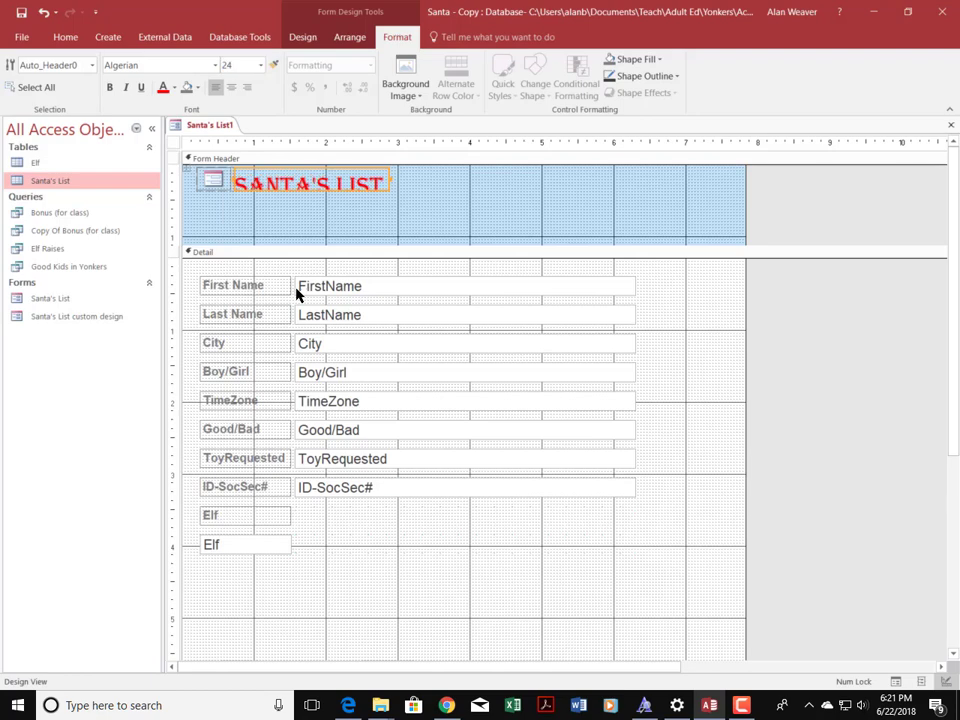
- Delete the small logo beside the title and make the SANTA'S LIST title box taller
left_click(212, 186)
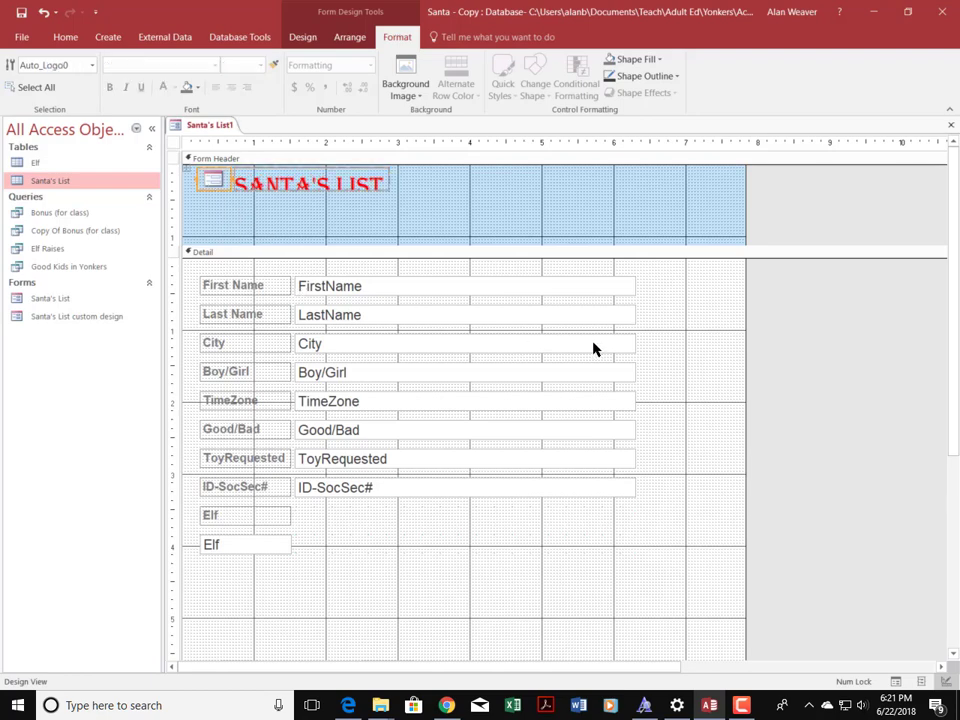
key("Delete")
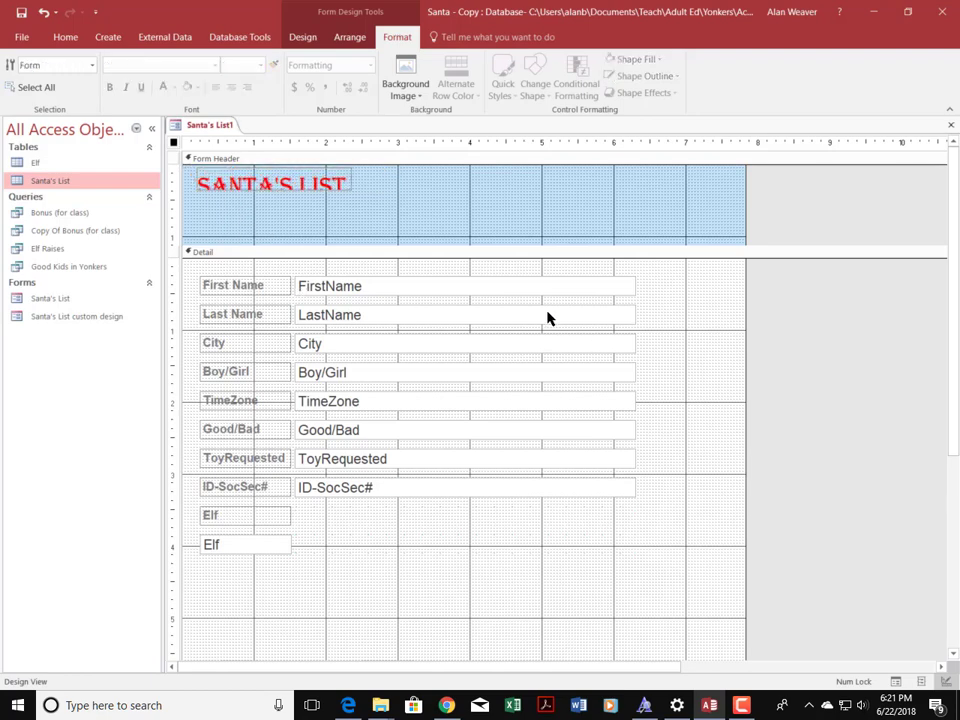
left_click(345, 192)
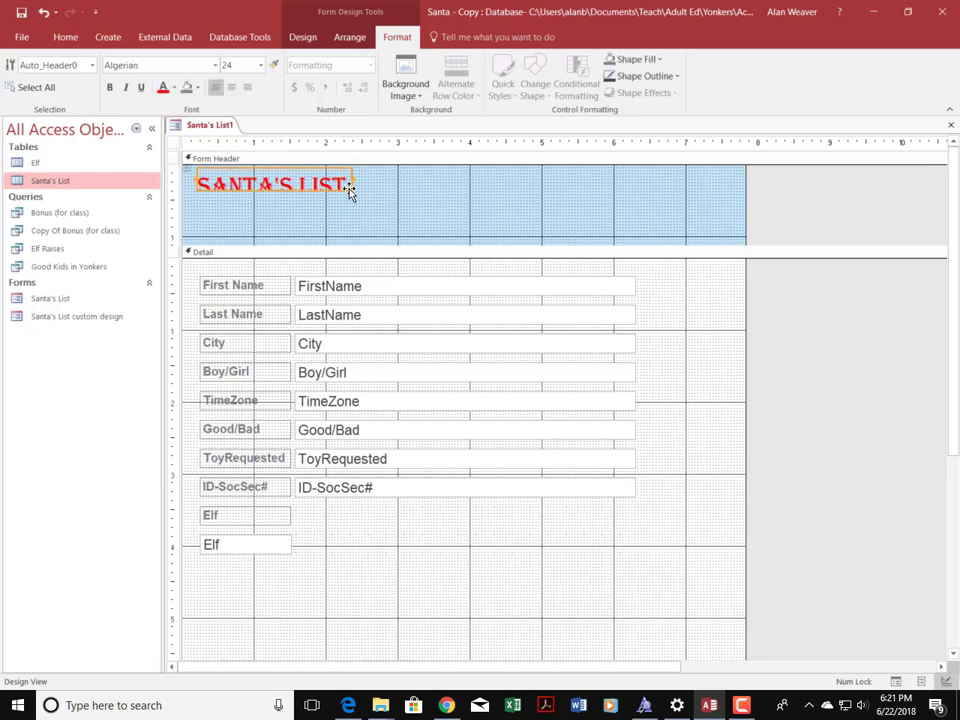
left_click_drag(352, 188, 352, 218)
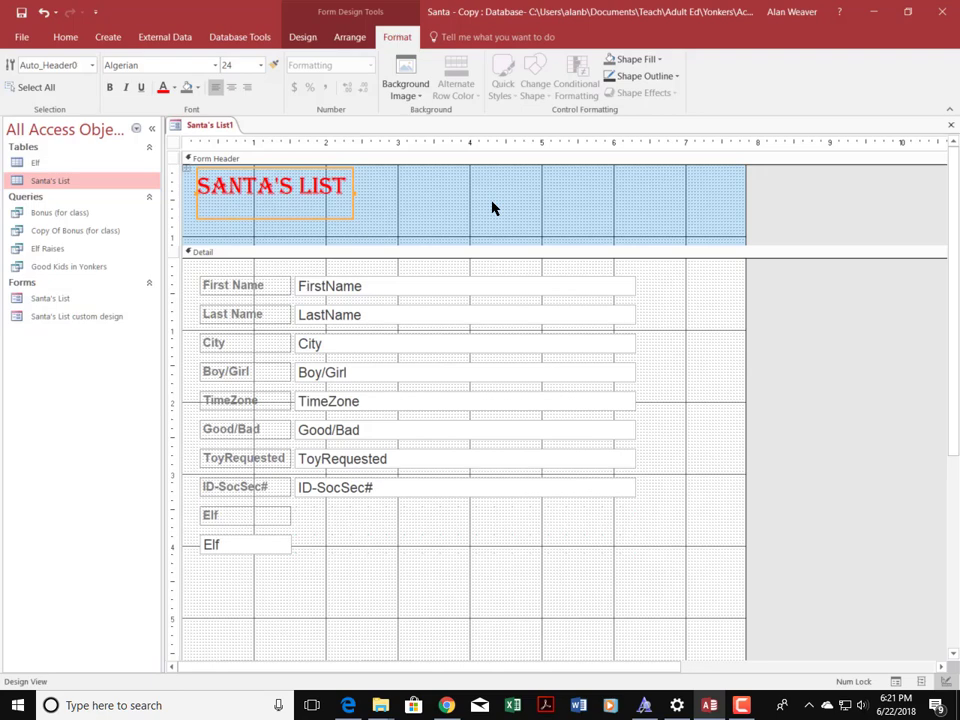
left_click(642, 233)
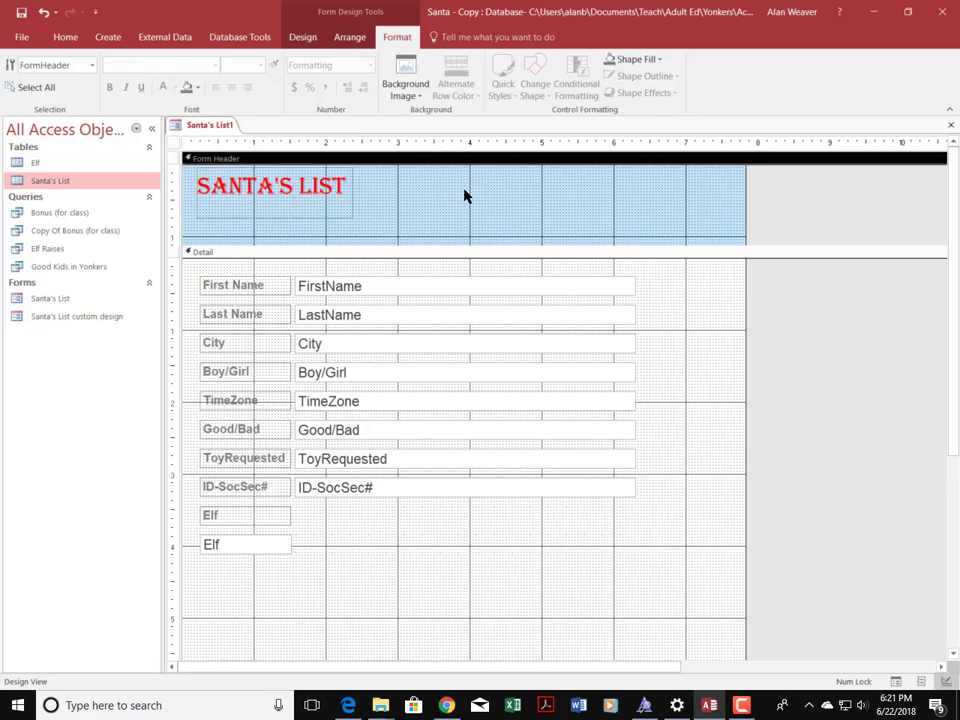
- Insert the Santa image from the Insert Image gallery into the header right of the title
left_click(302, 37)
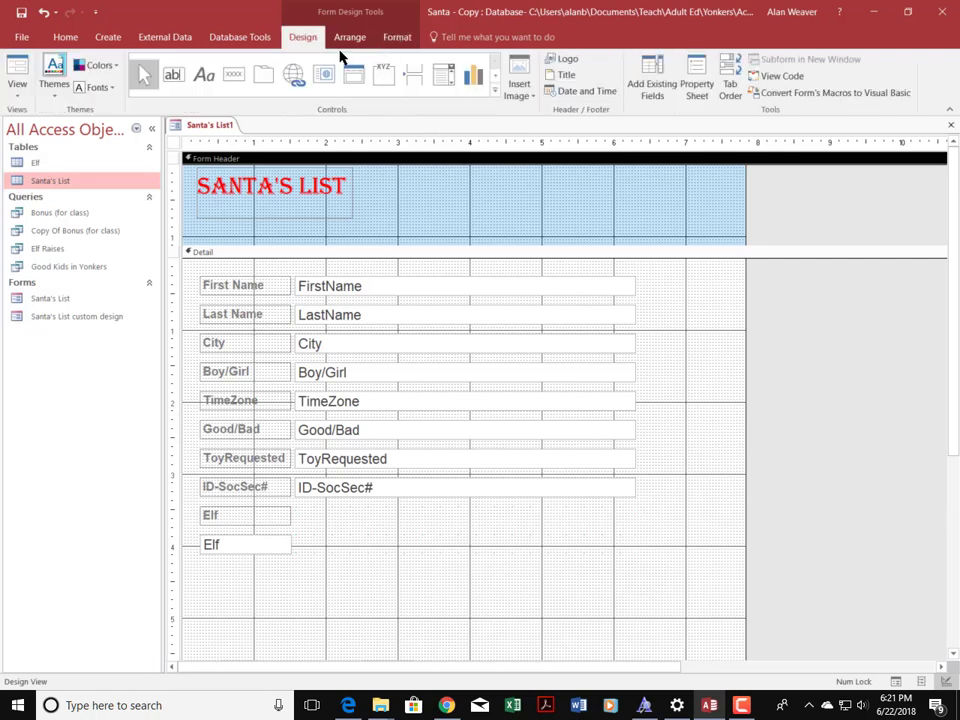
left_click(518, 85)
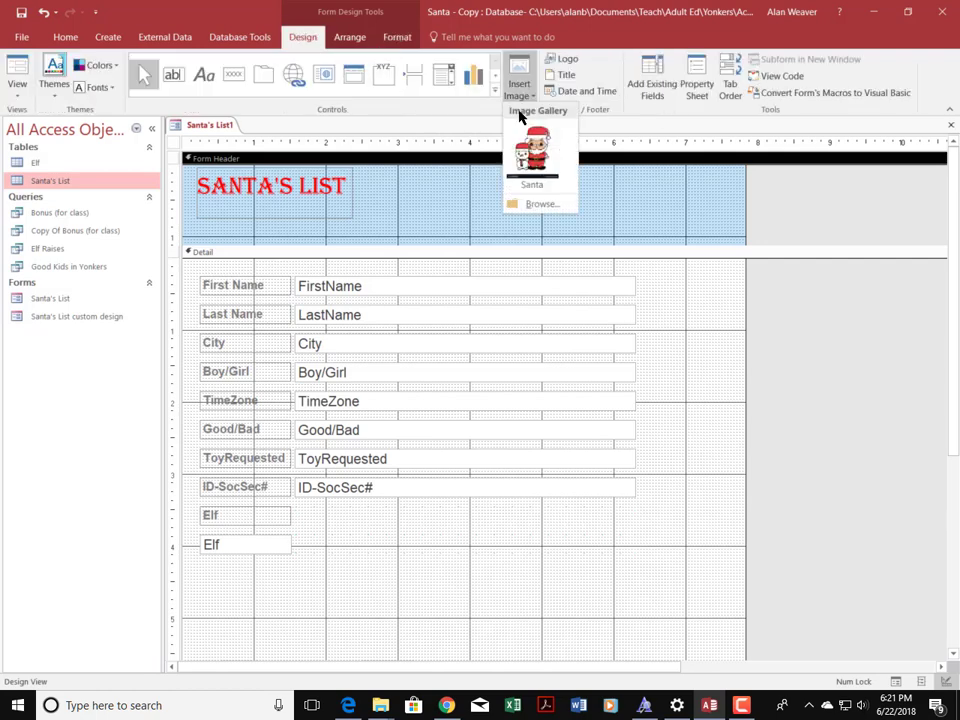
left_click(510, 145)
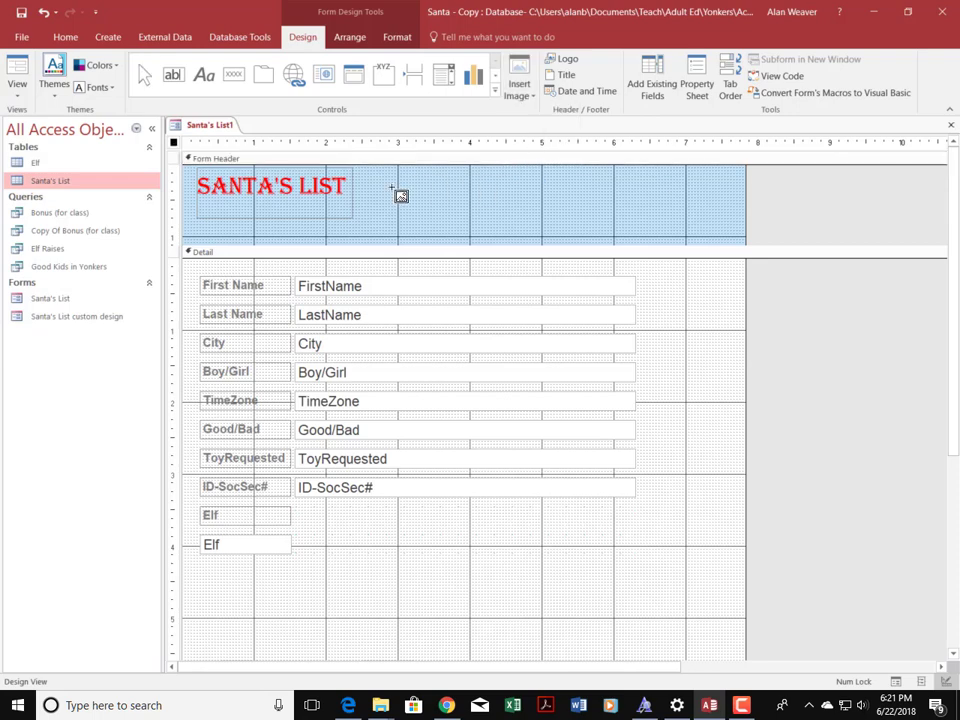
left_click_drag(378, 178, 441, 236)
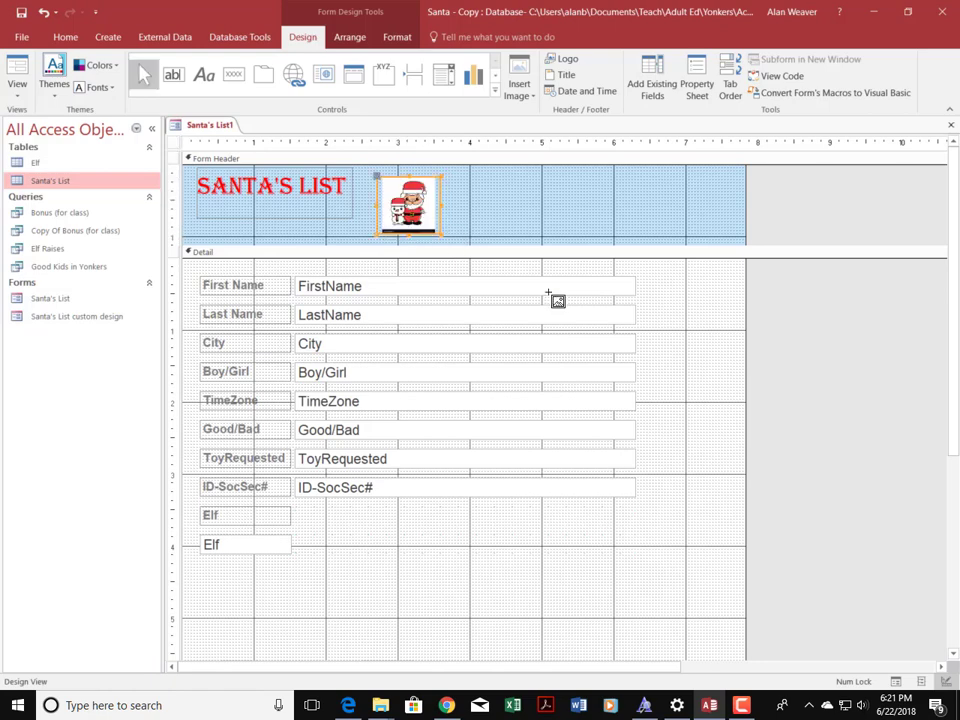
left_click(545, 198)
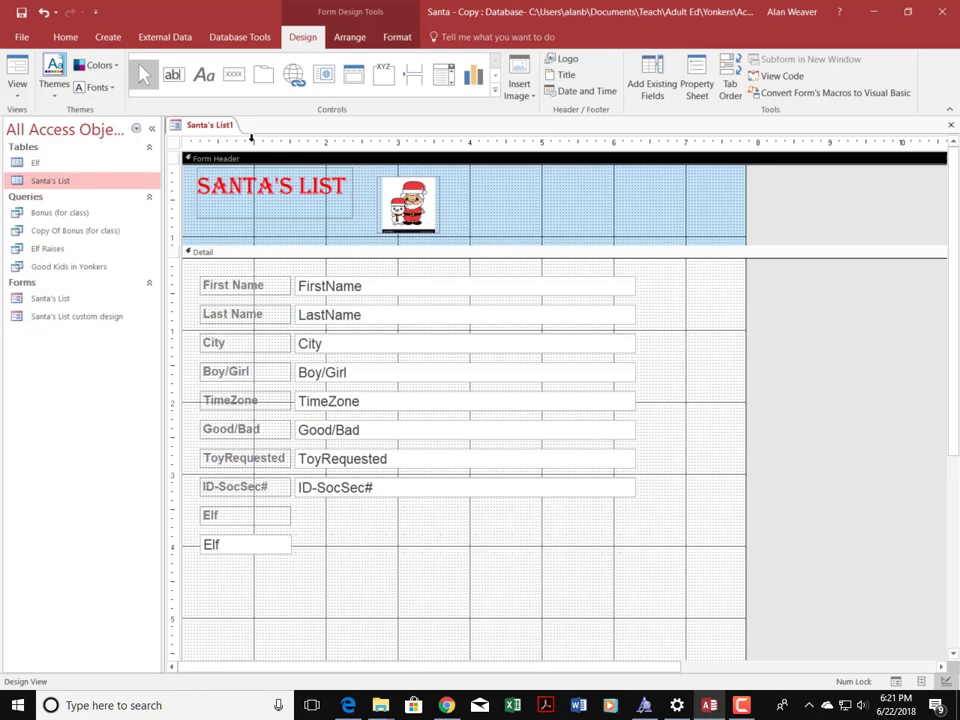
right_click(199, 129)
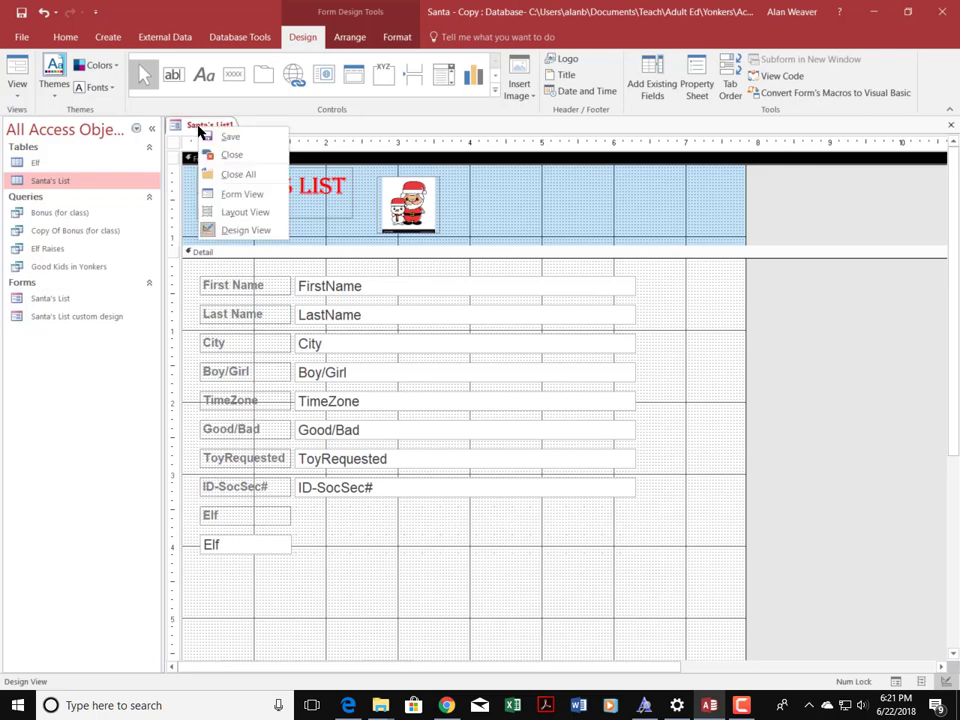
left_click(236, 193)
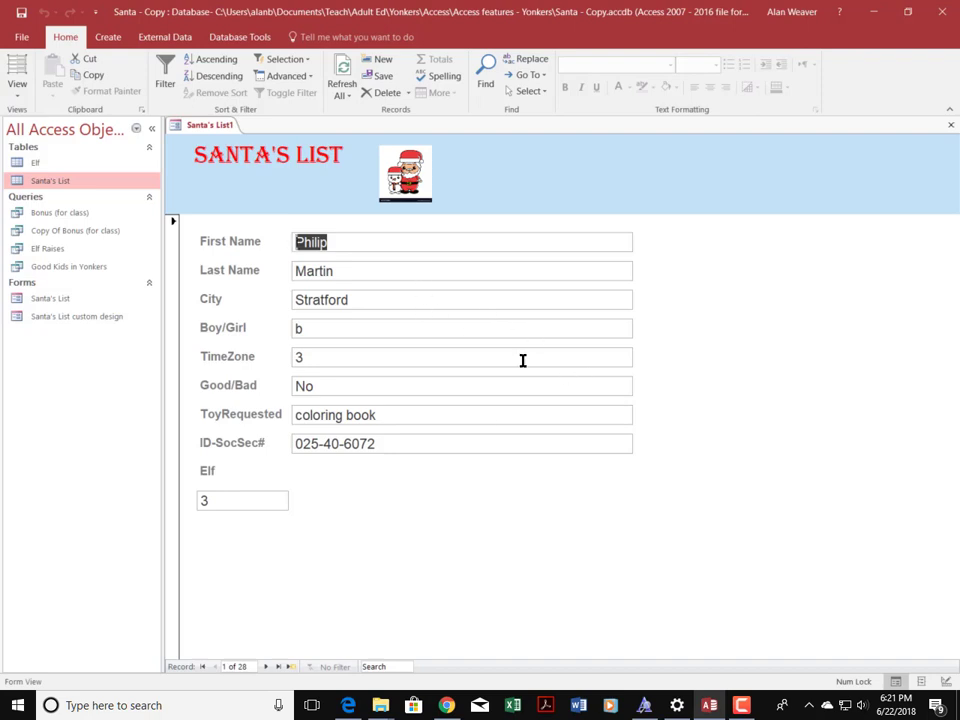
left_click(24, 90)
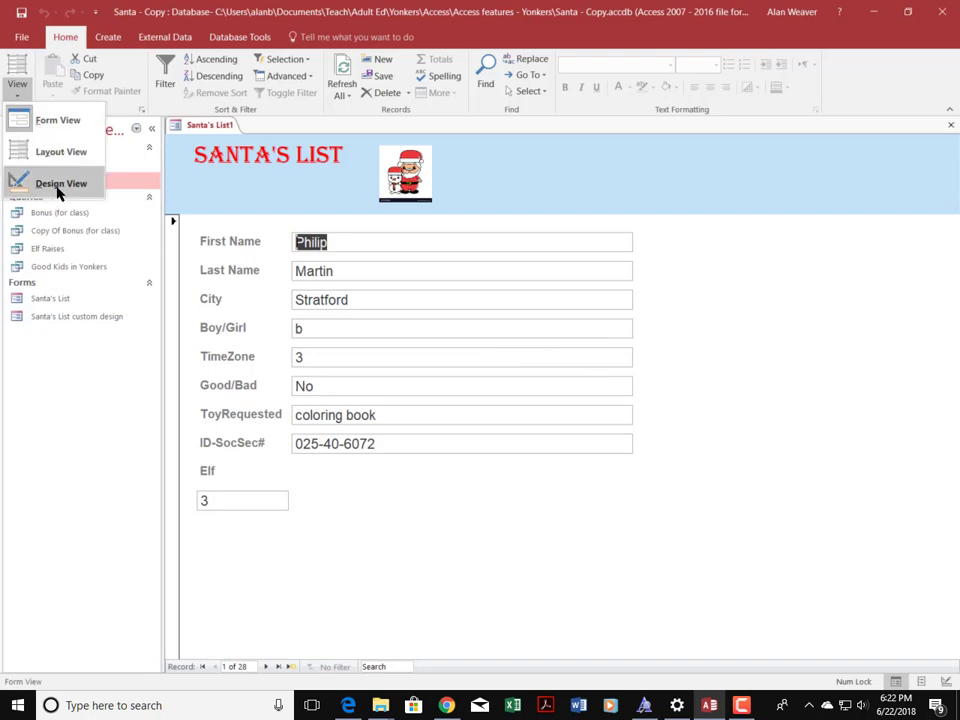
left_click(58, 190)
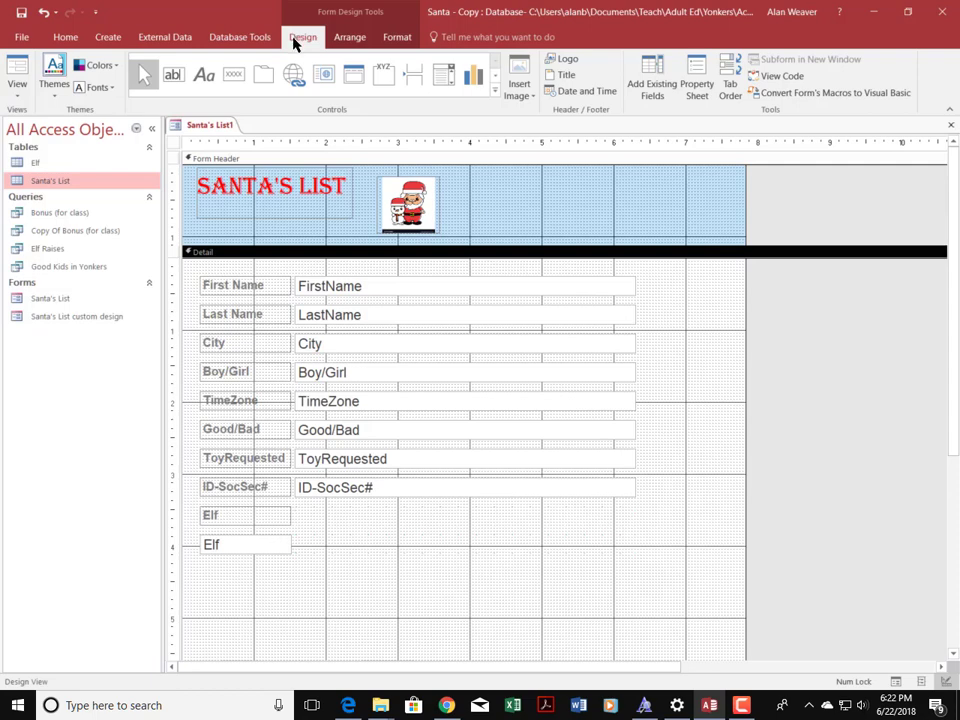
- Draw a command button below the Elf field that deletes the current record
left_click(233, 74)
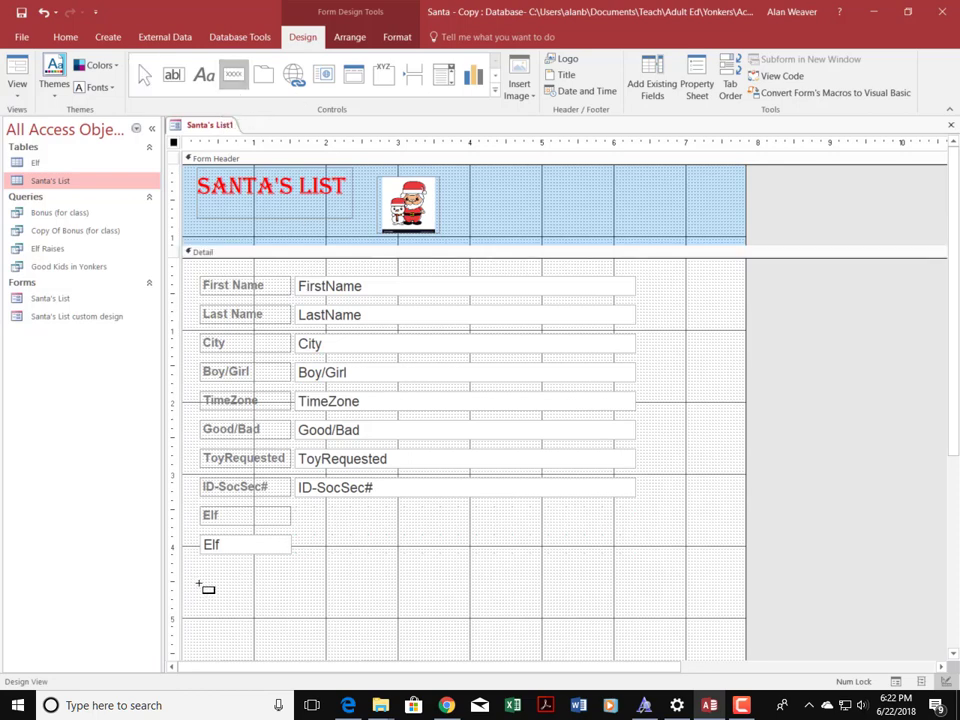
left_click_drag(209, 573, 298, 608)
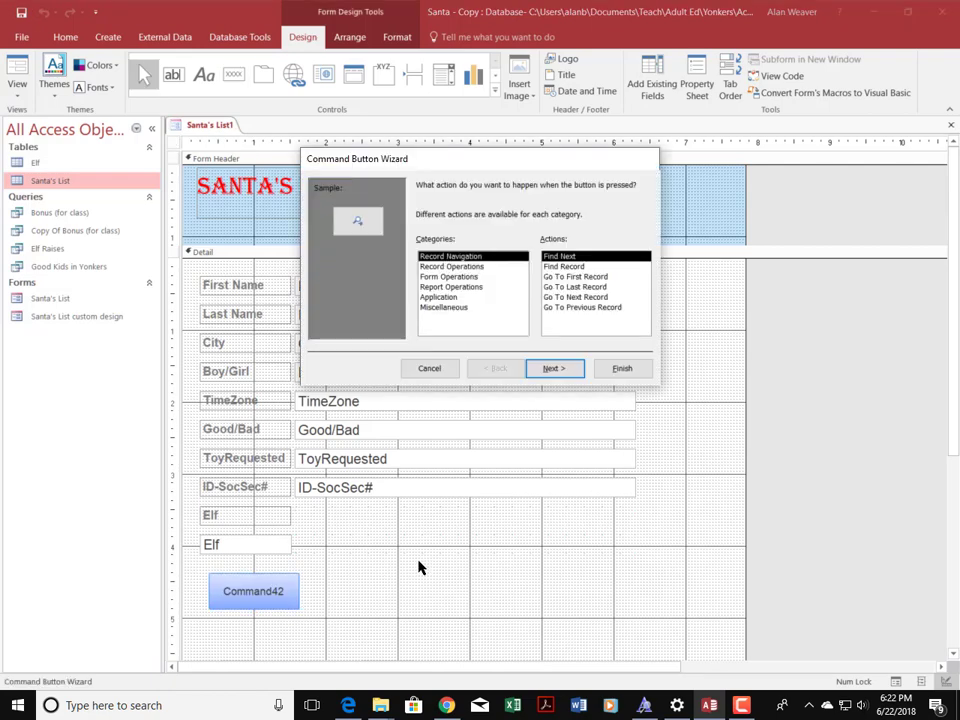
left_click(462, 268)
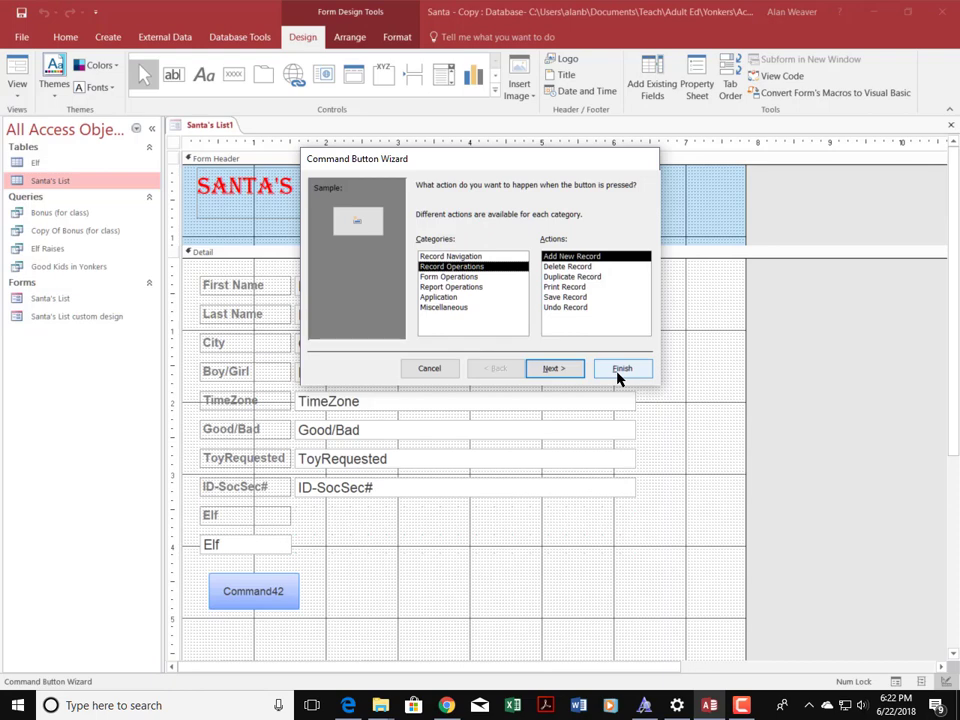
left_click(577, 268)
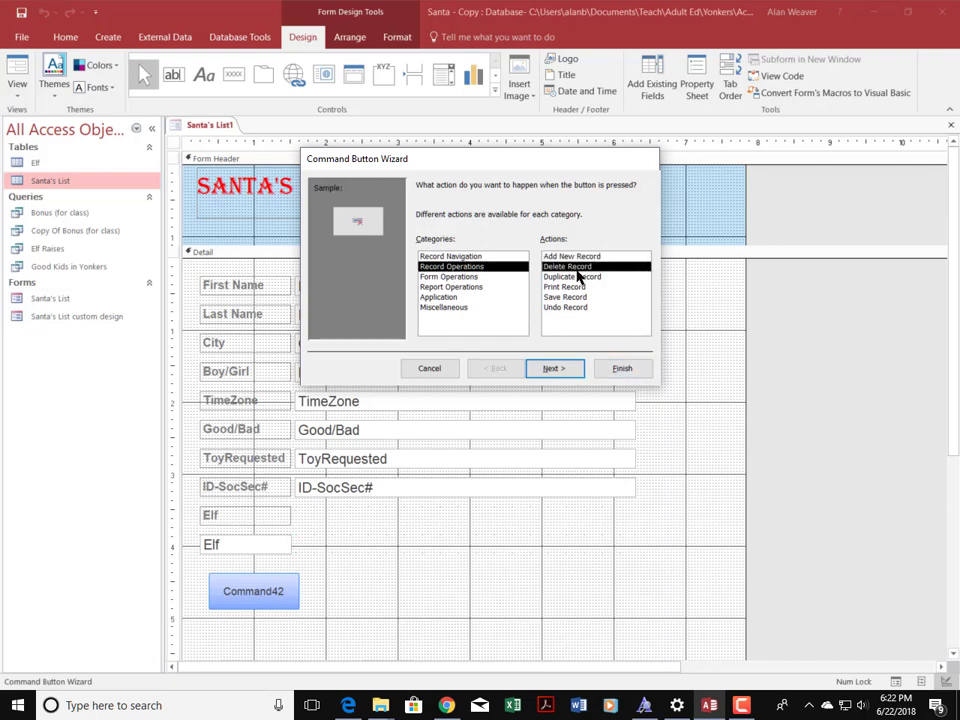
left_click(553, 368)
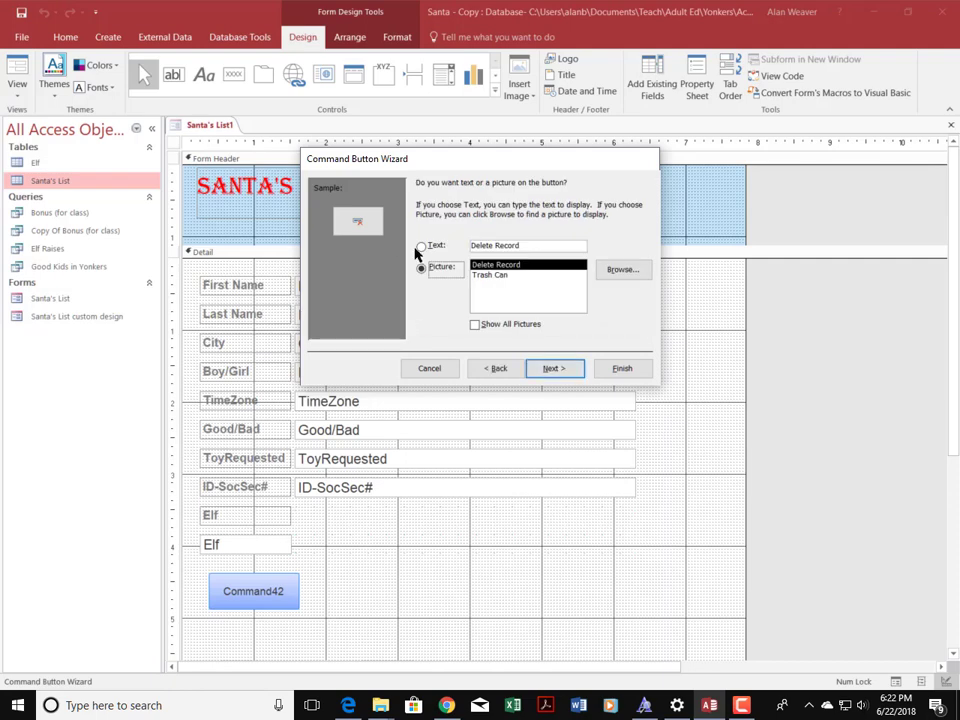
- Give the delete button the Trash Can picture, finish the wizard, and enlarge it
left_click(421, 247)
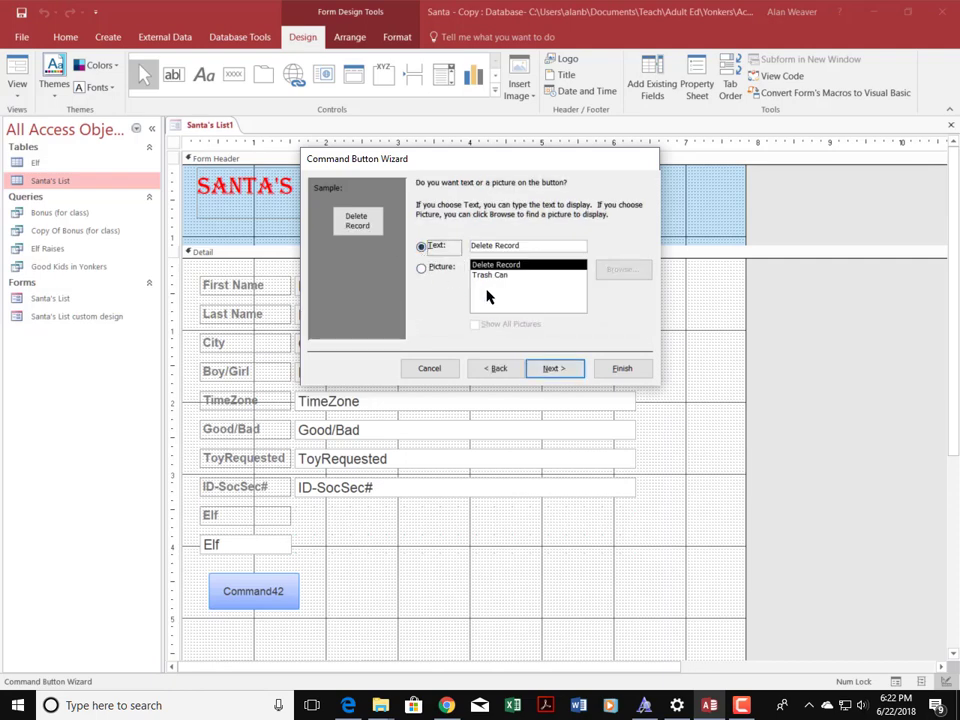
left_click(421, 267)
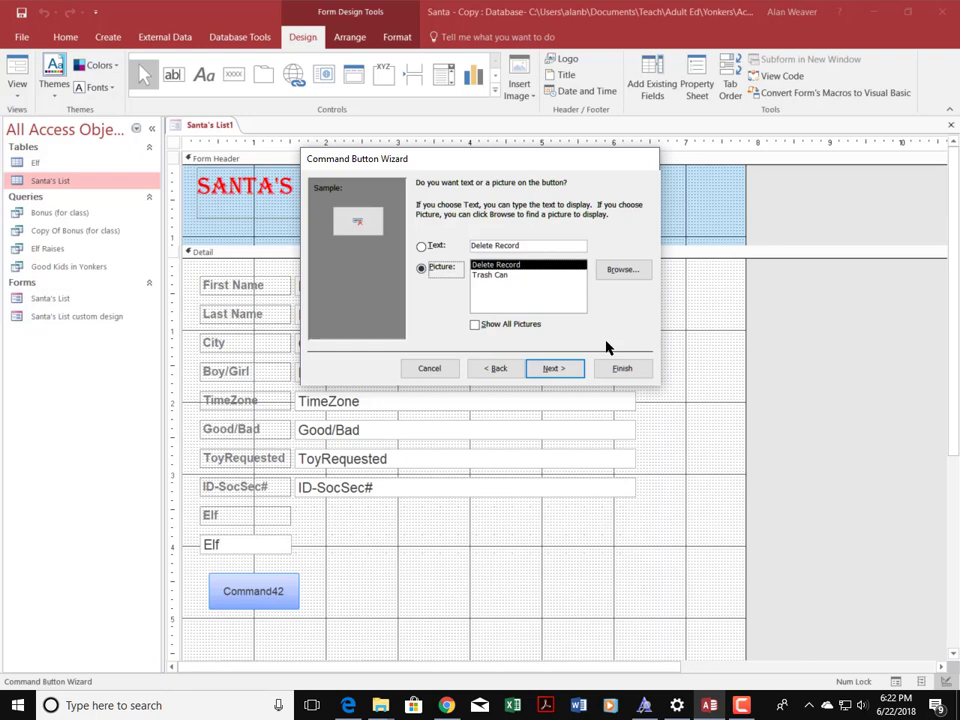
left_click(489, 274)
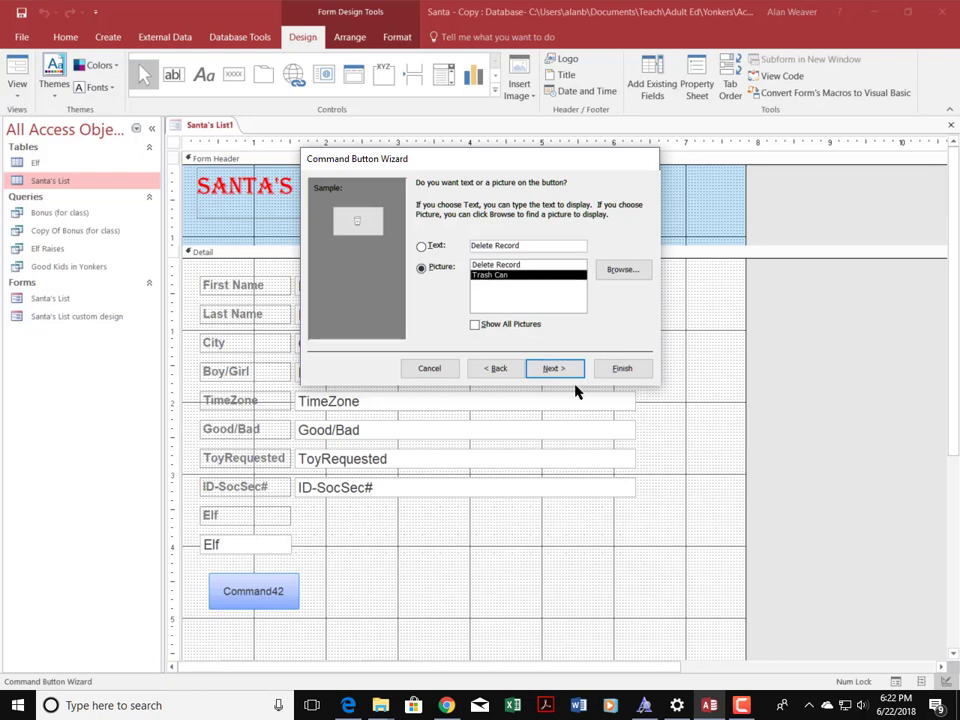
left_click(551, 369)
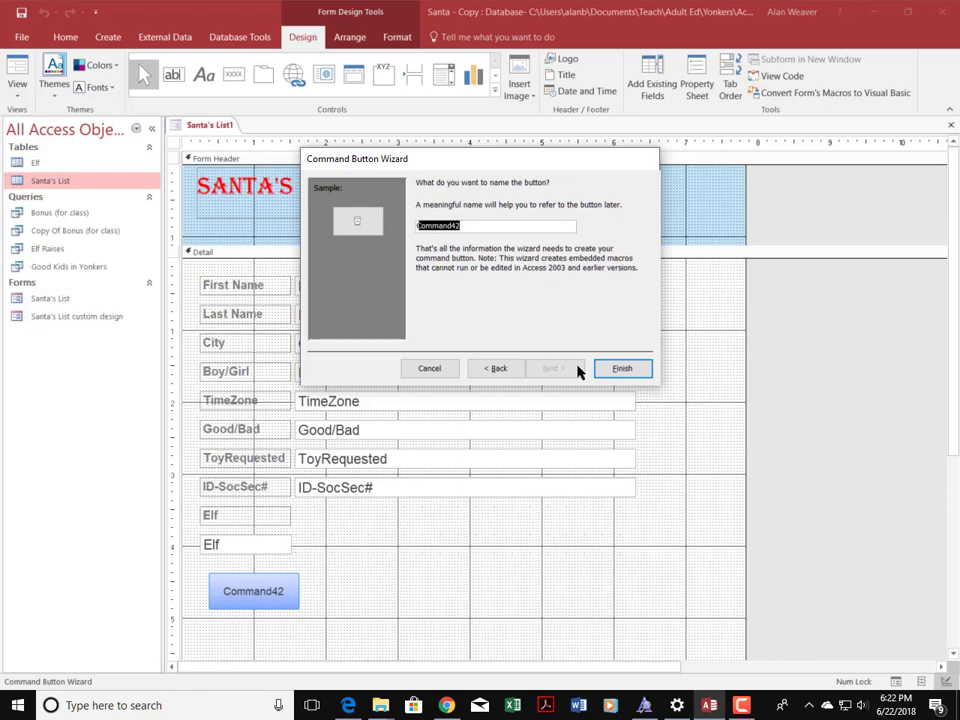
type("Delete Record")
left_click(620, 368)
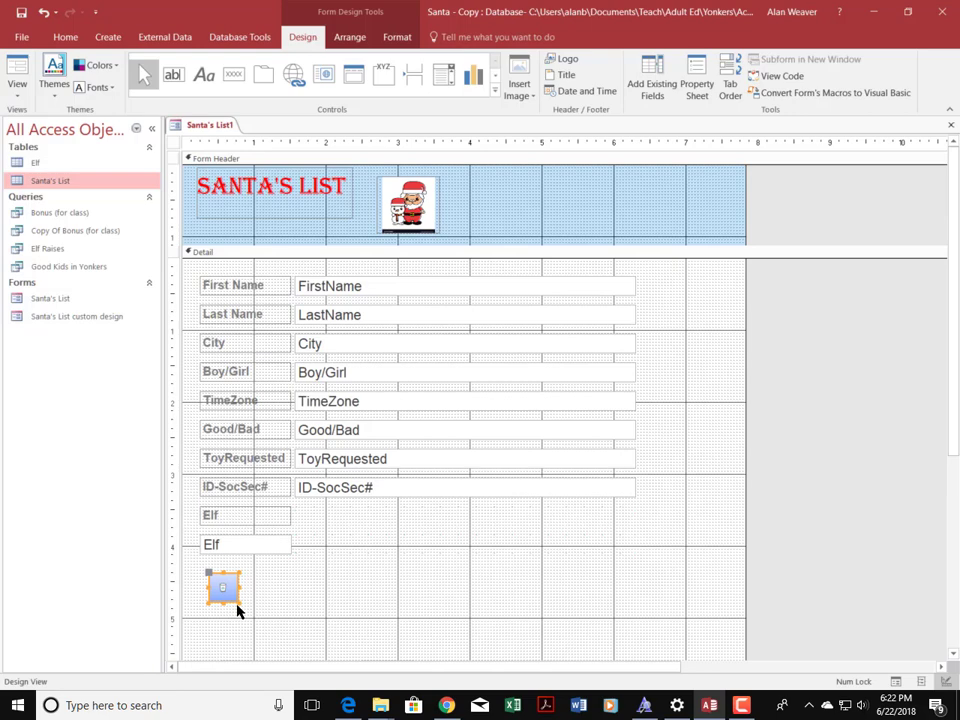
left_click_drag(237, 602, 259, 636)
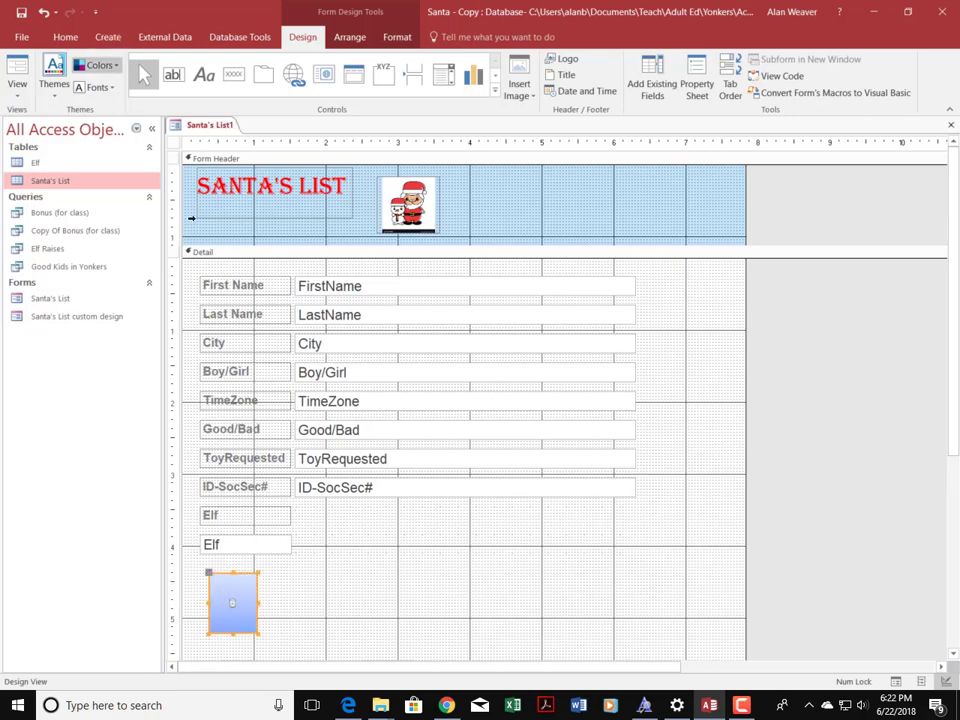
left_click(297, 590)
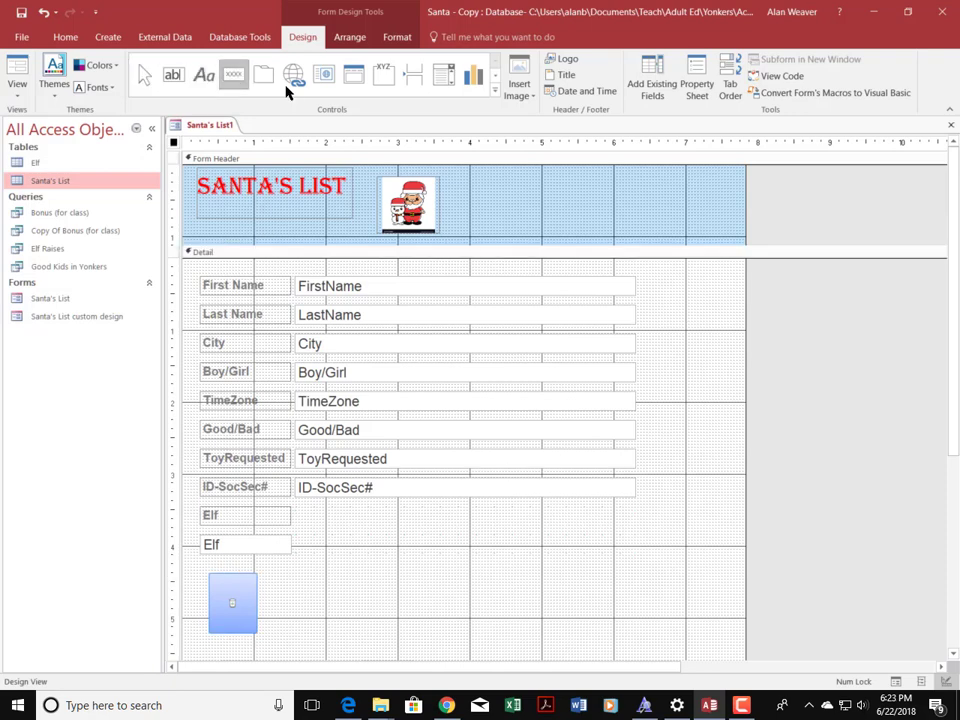
- Draw a button beside the picture button with the Record Operations > Print Record action
left_click(230, 76)
left_click_drag(279, 579, 380, 633)
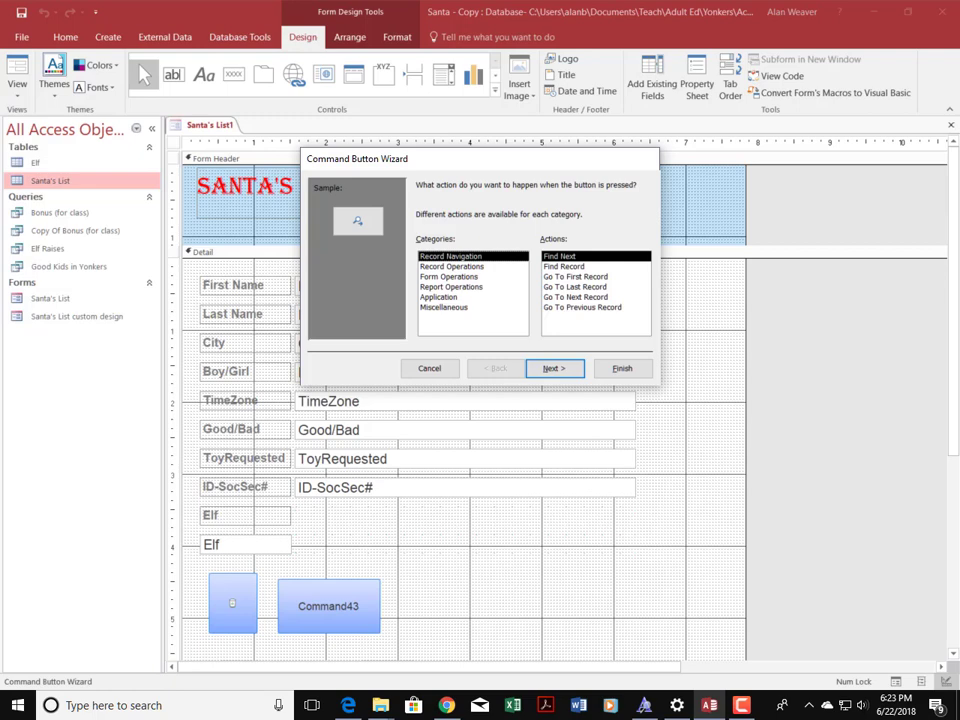
left_click(478, 267)
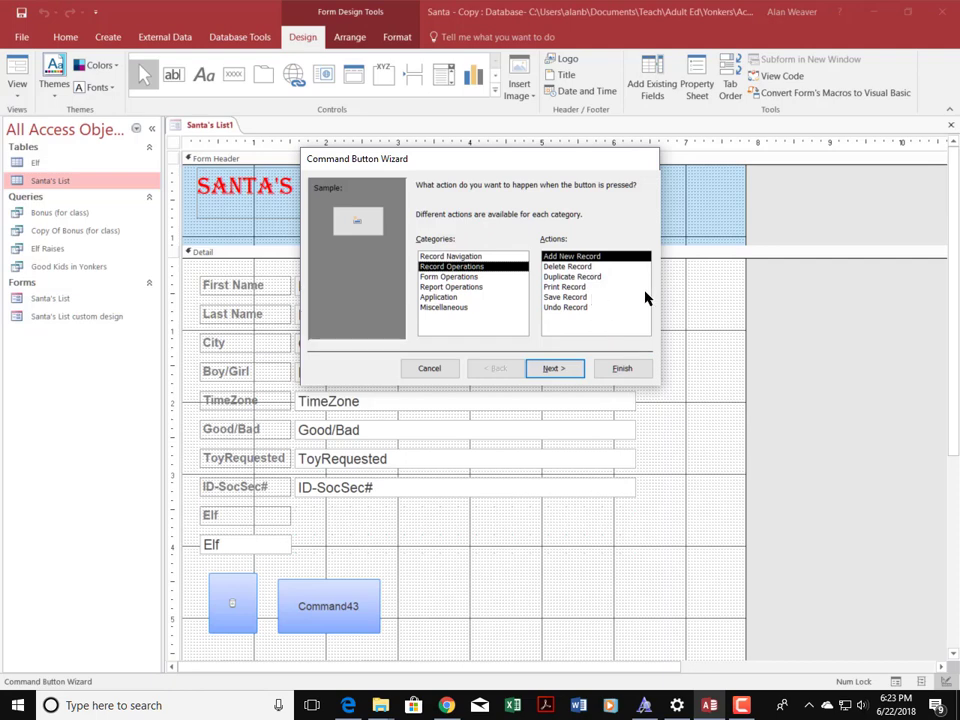
left_click(557, 287)
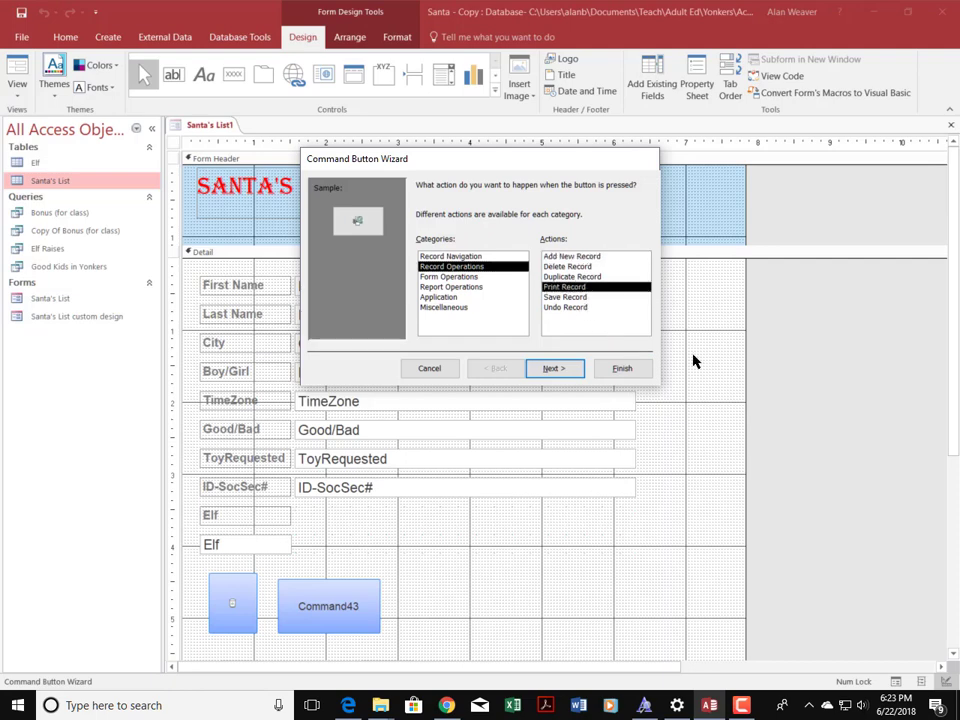
left_click(553, 368)
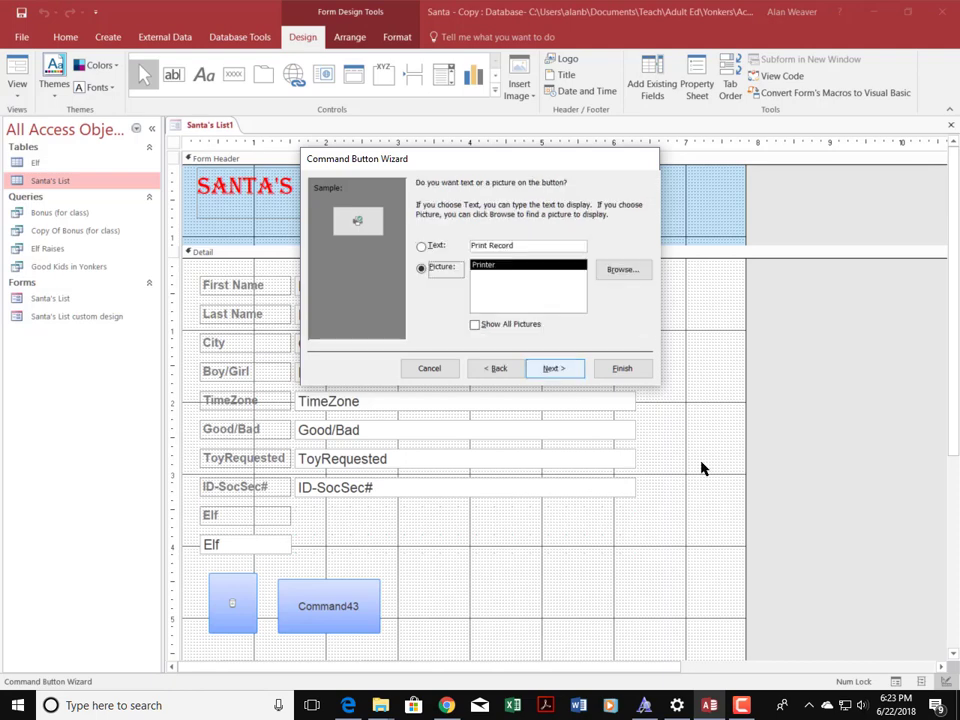
- Show text on the button, name it 'print record', finish, and enlarge it
left_click(420, 247)
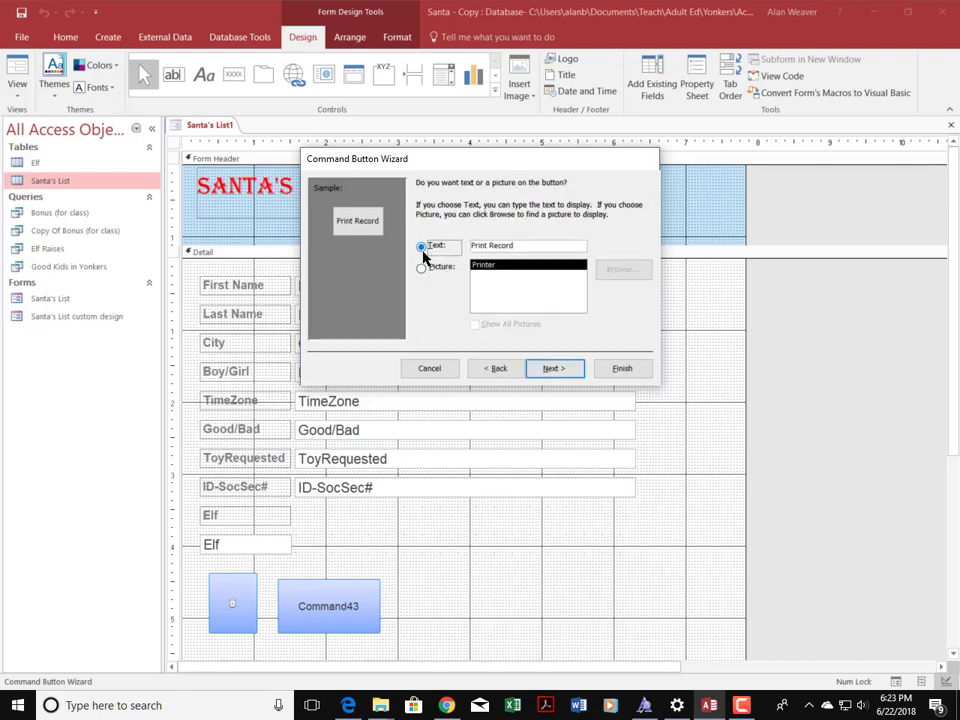
left_click(556, 369)
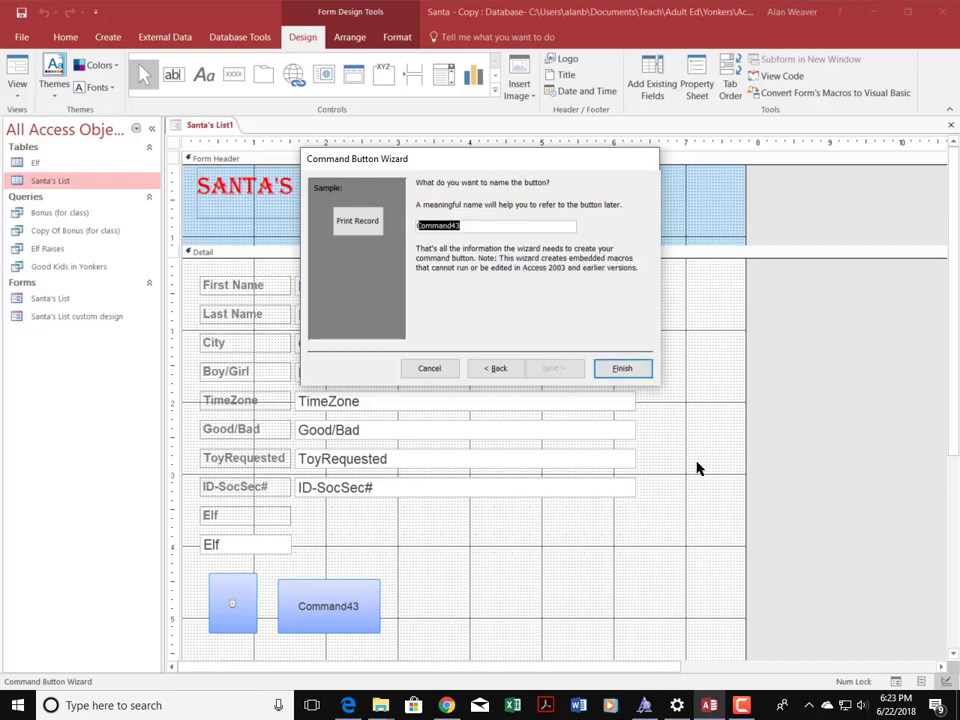
type("print record")
key("Return")
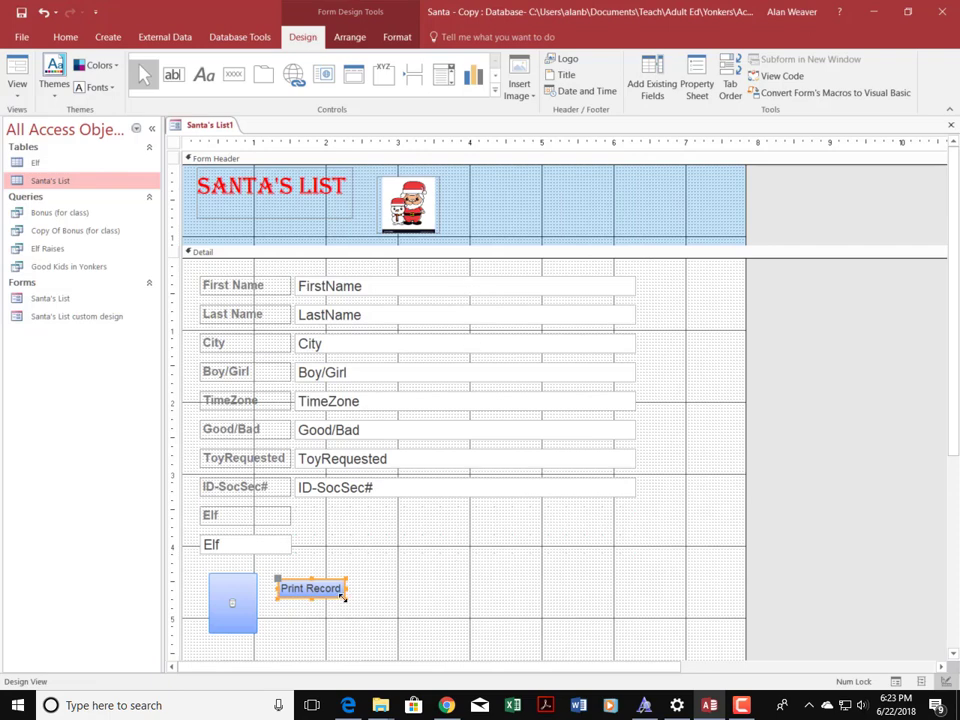
left_click_drag(343, 596, 360, 615)
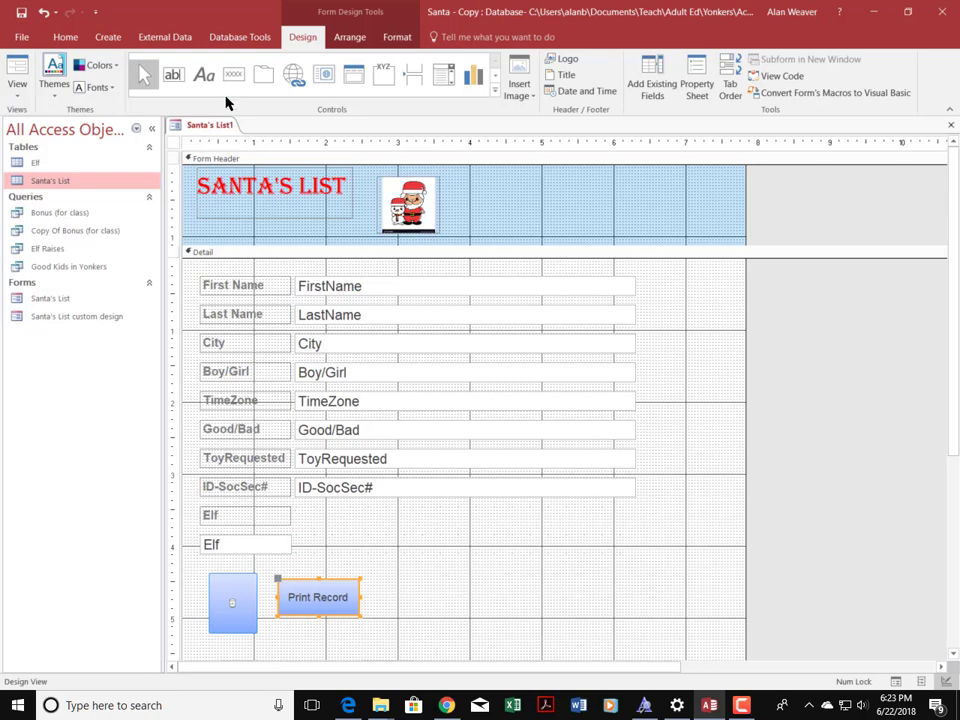
- Draw a new button right of Print Record and browse the wizard's action categories
left_click(446, 583)
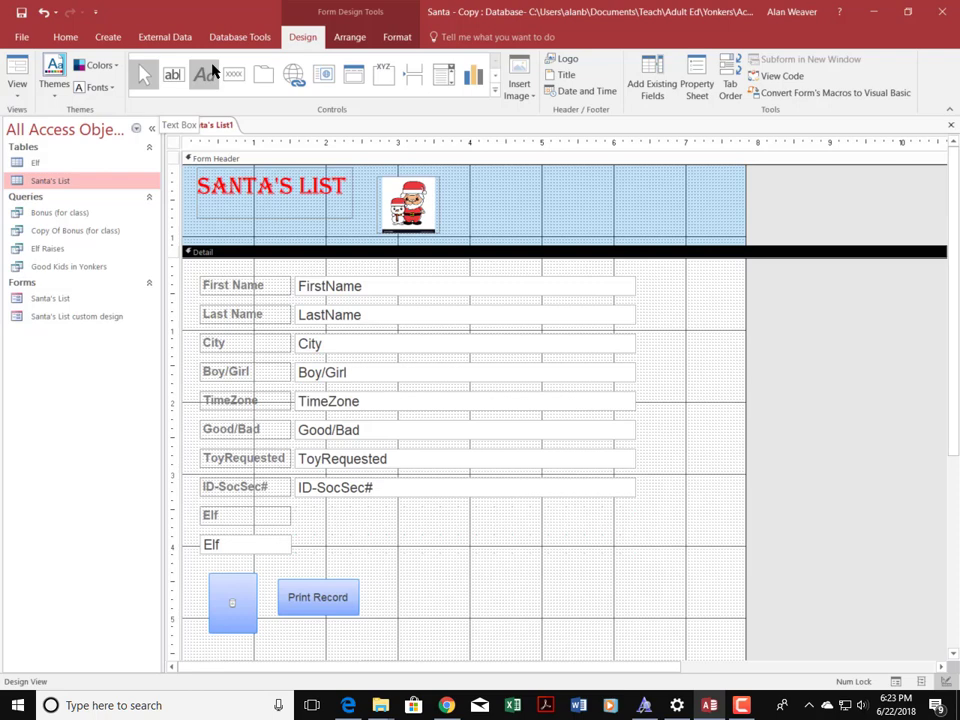
left_click(234, 76)
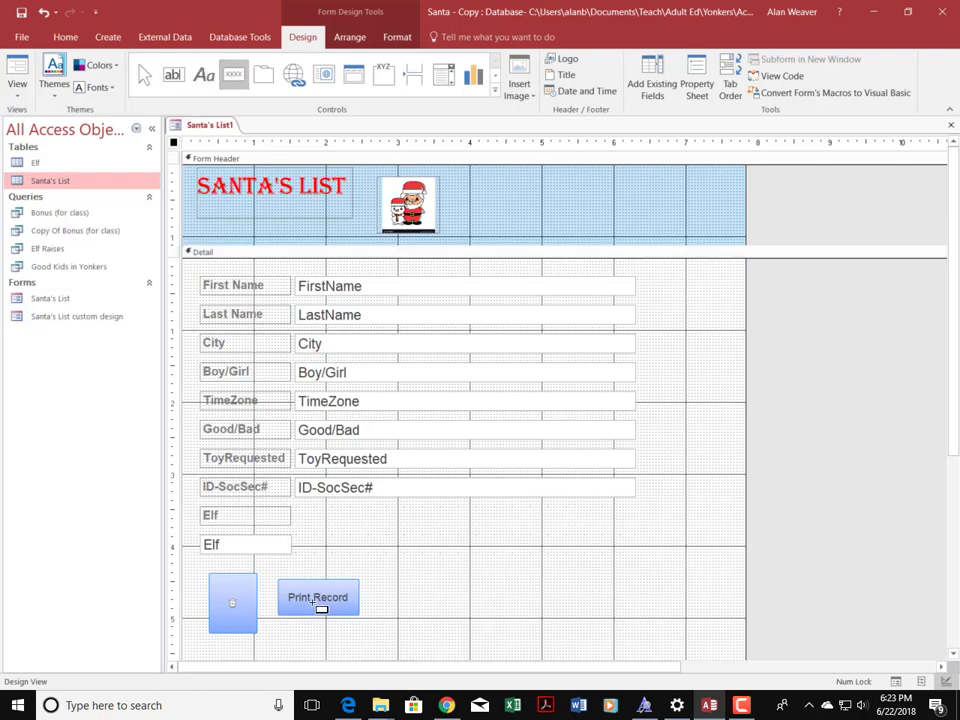
left_click_drag(378, 580, 466, 615)
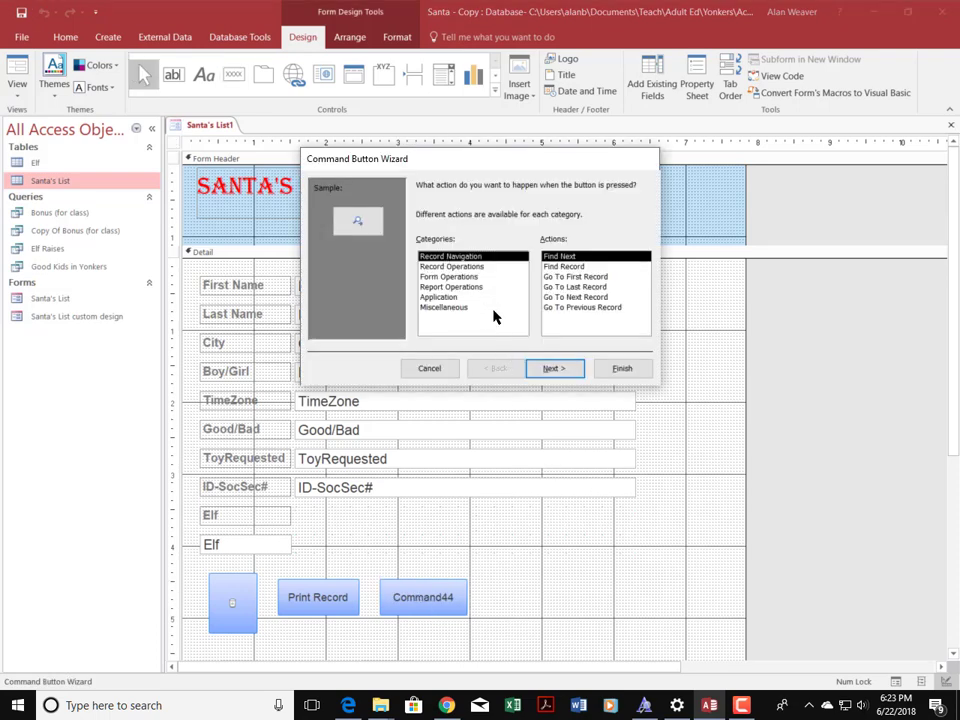
left_click(440, 277)
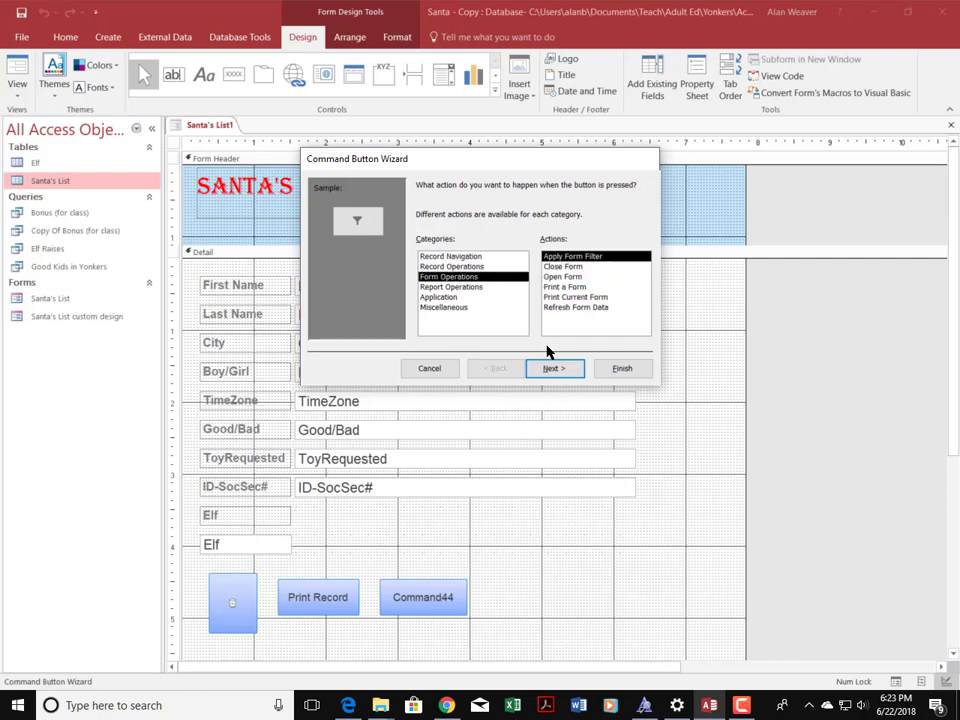
left_click(430, 288)
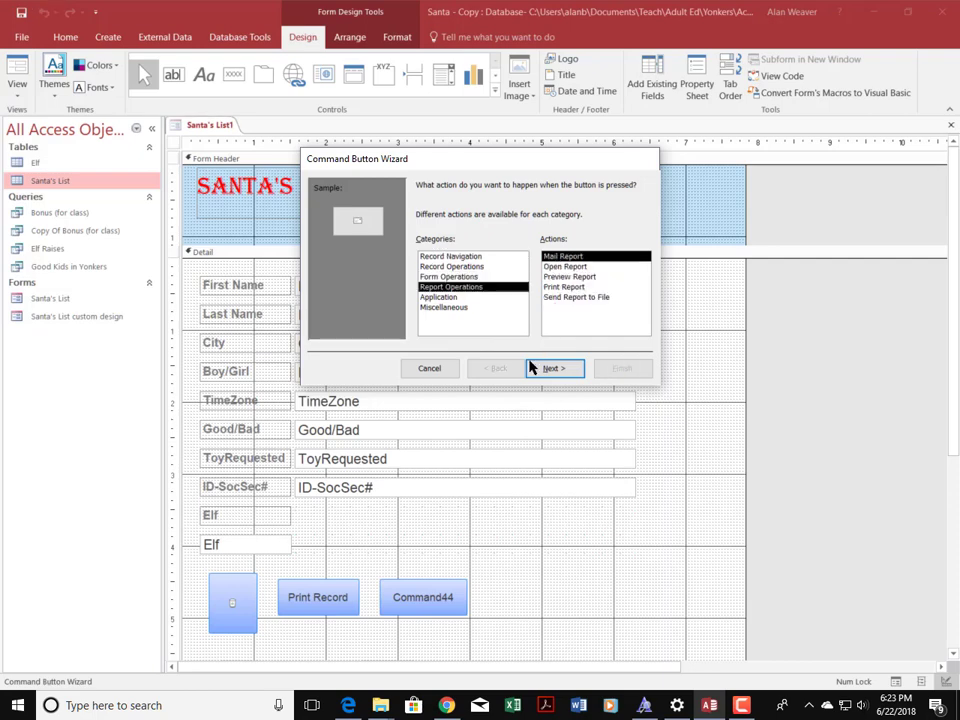
left_click(436, 297)
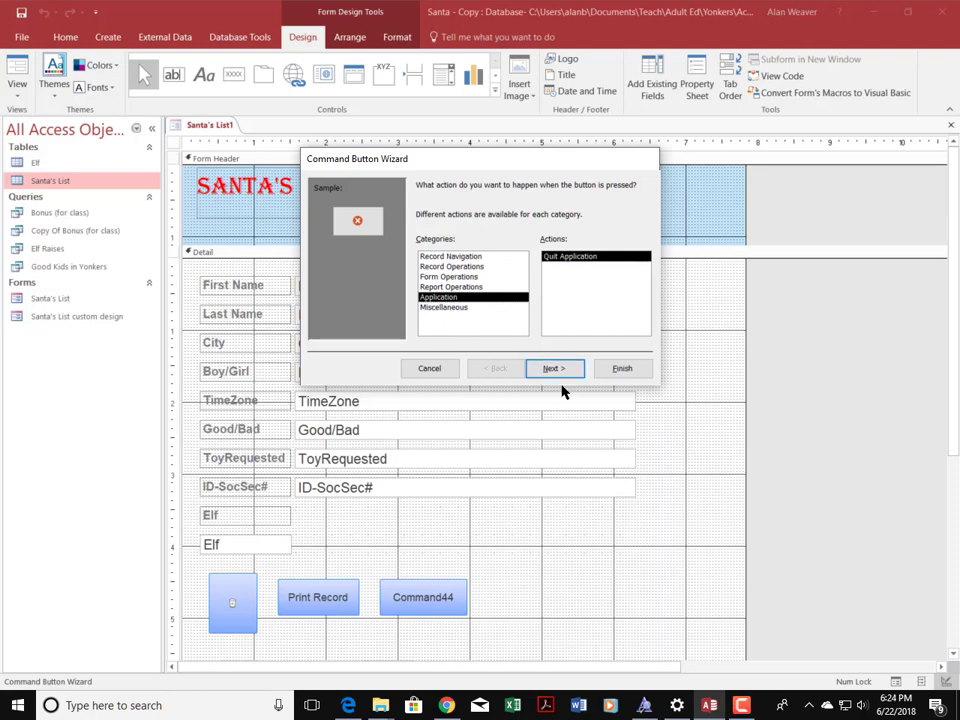
key("Down")
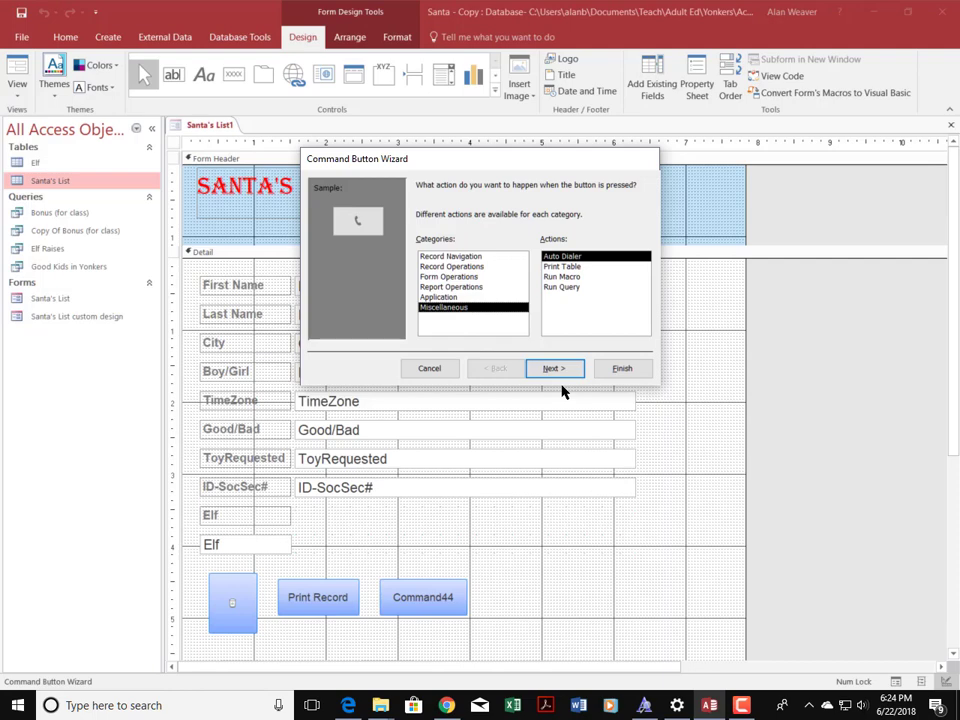
left_click(470, 257)
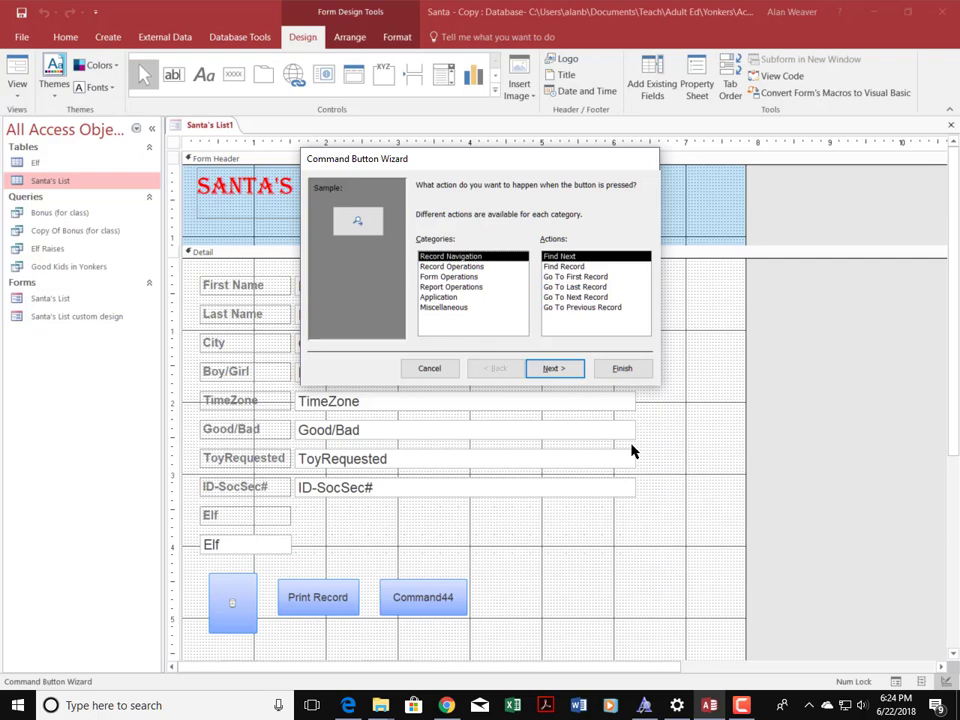
- Set it to Record Navigation > Go To First Record, show text, and name it FirstRecord
left_click(569, 267)
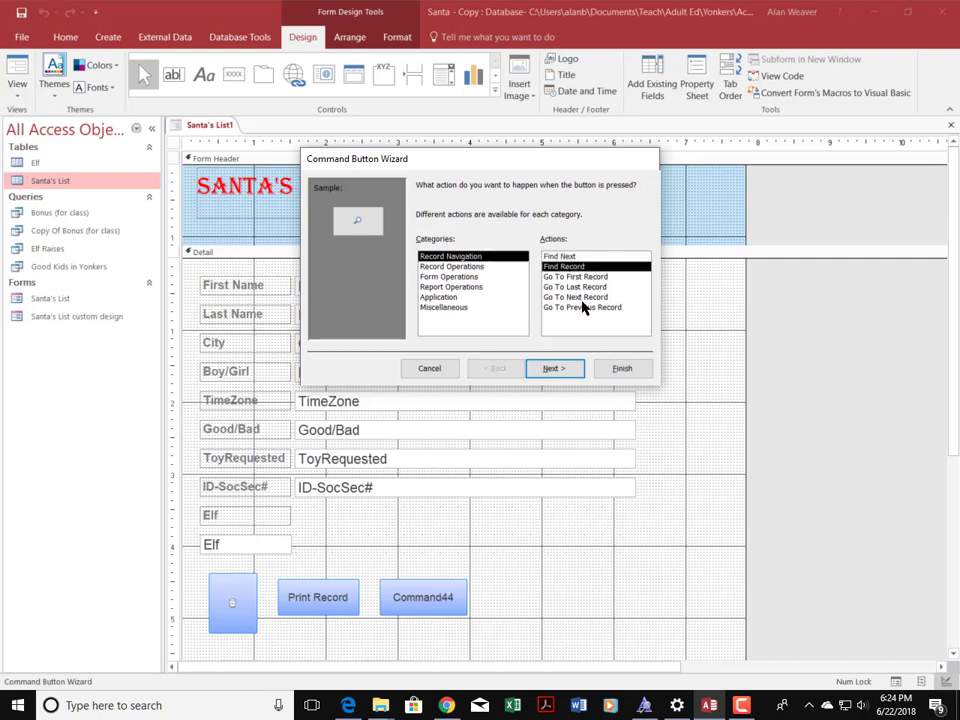
left_click(566, 278)
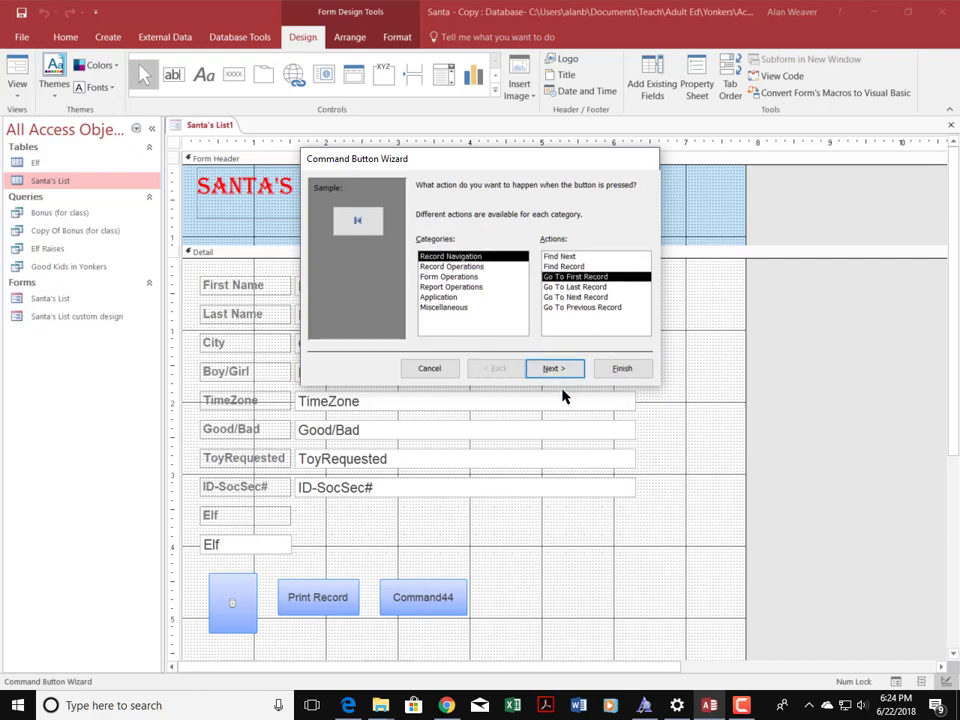
key("Return")
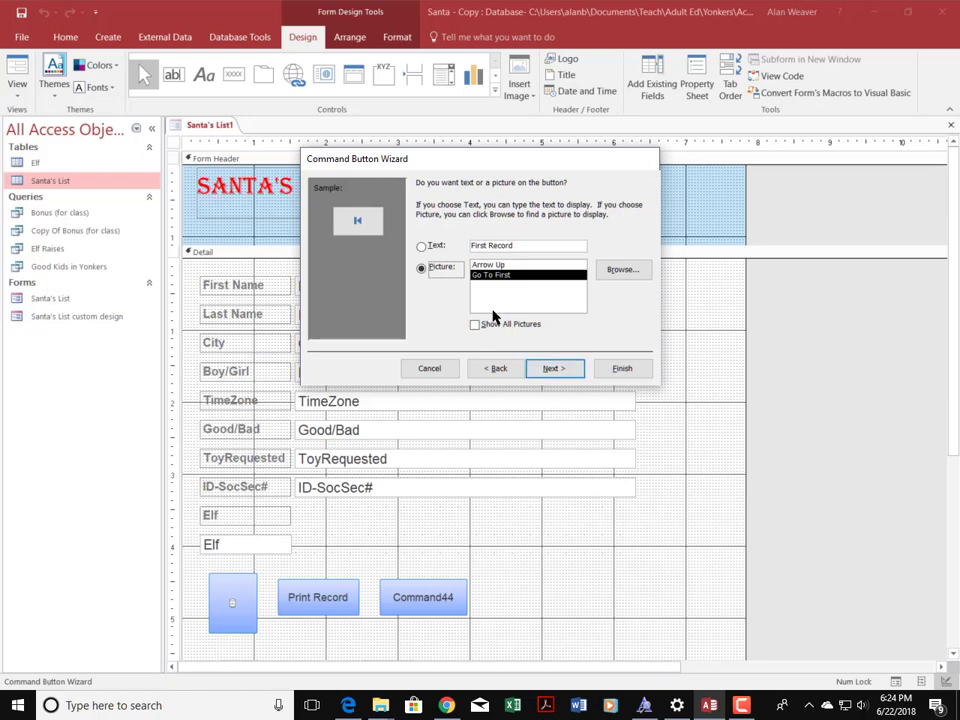
left_click(422, 248)
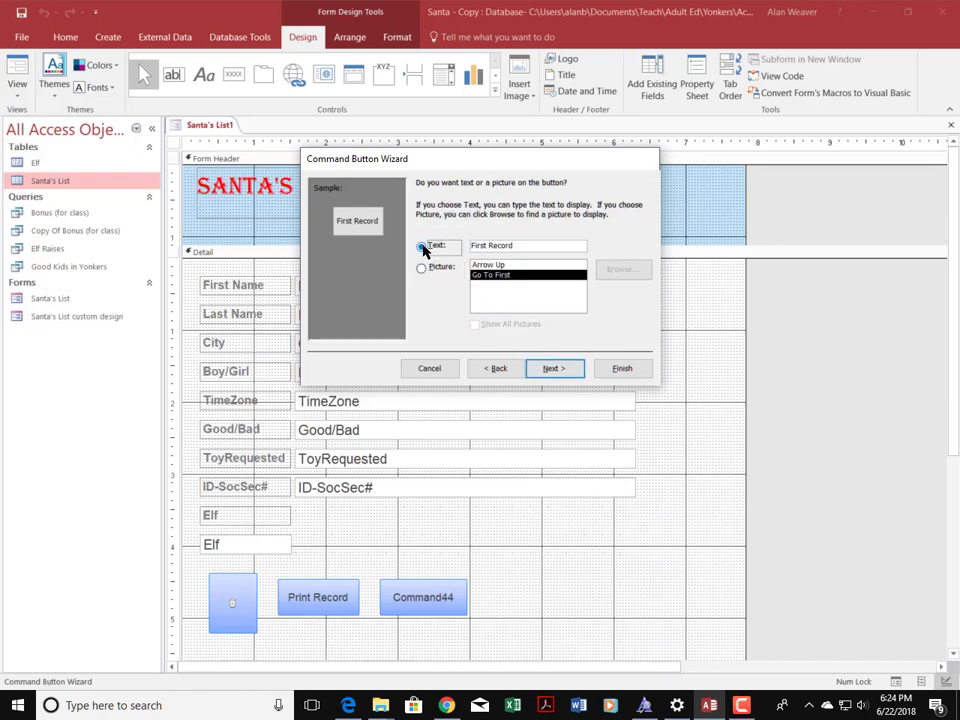
left_click(554, 369)
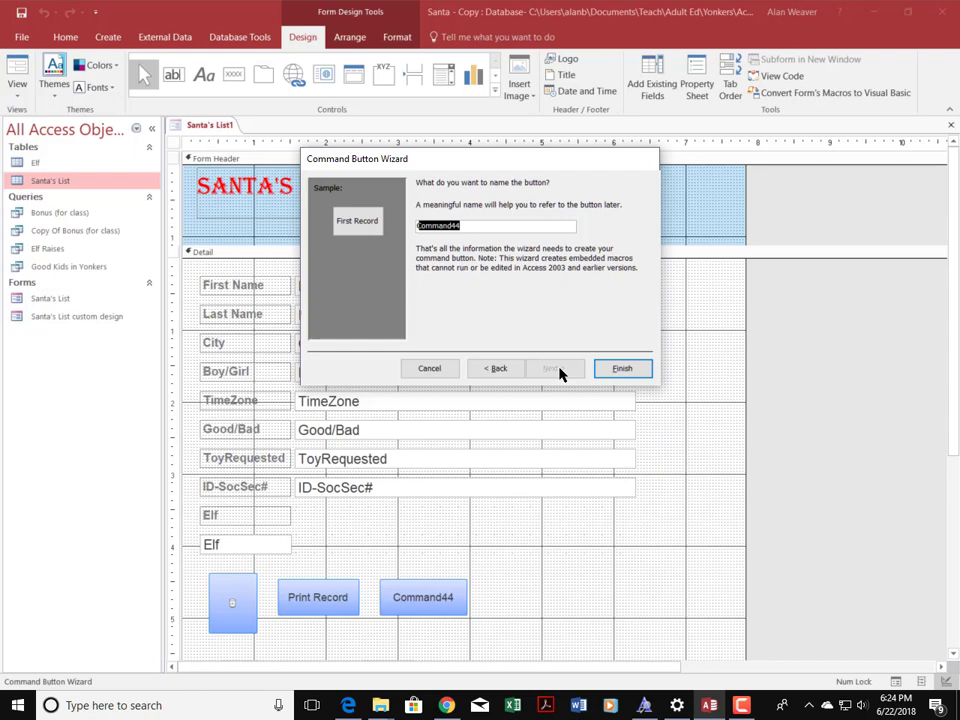
type("FirstRecord")
key("Return")
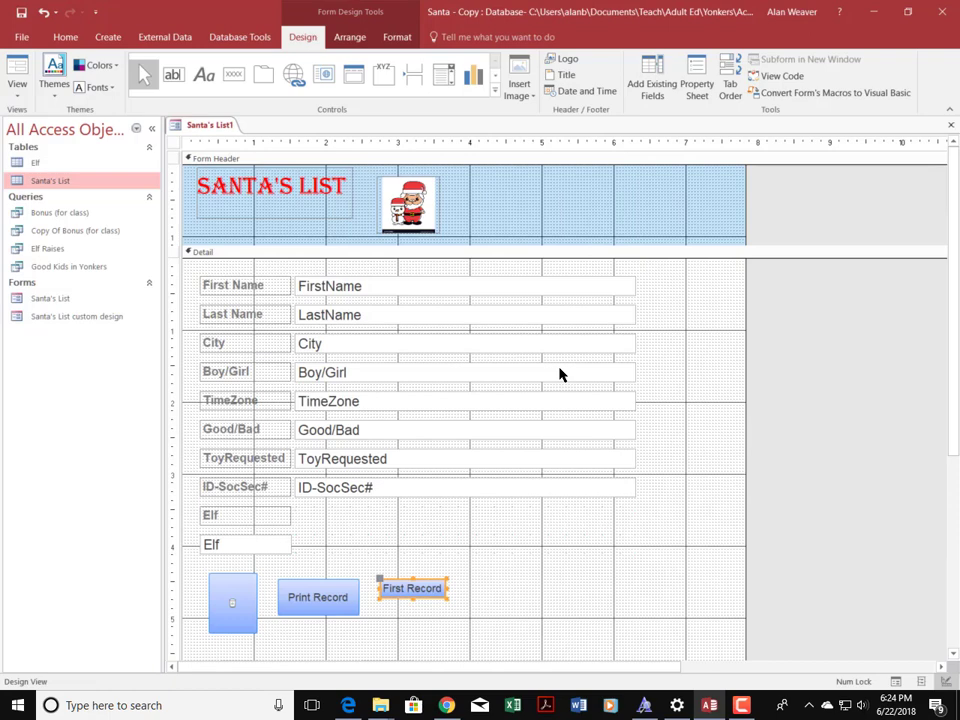
- Draw a new button right of First Record and browse the wizard's action categories
left_click(514, 585)
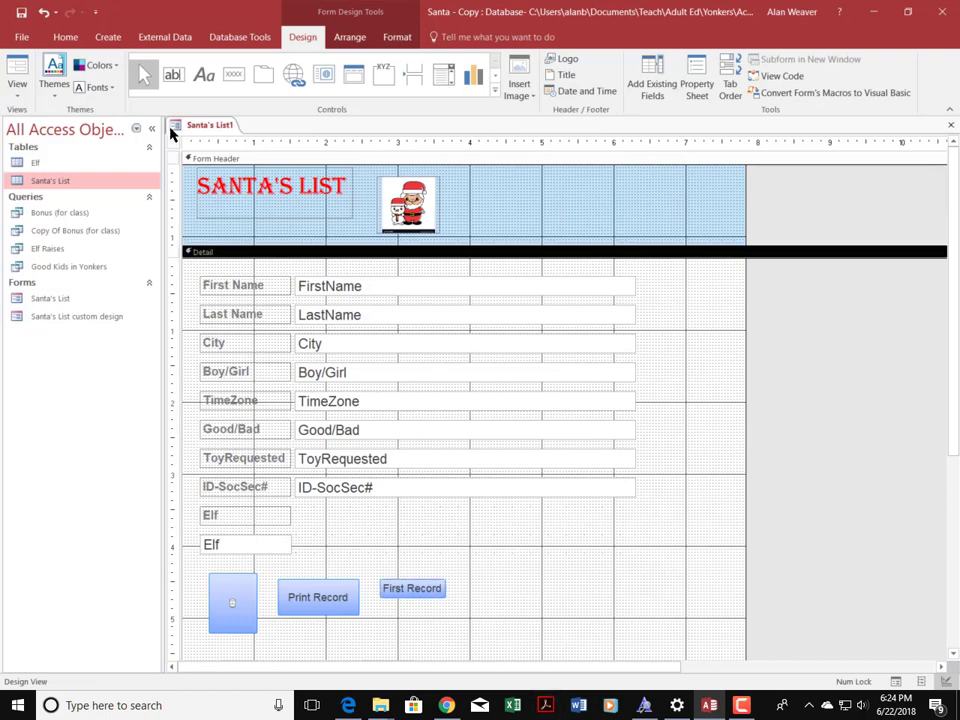
left_click(234, 74)
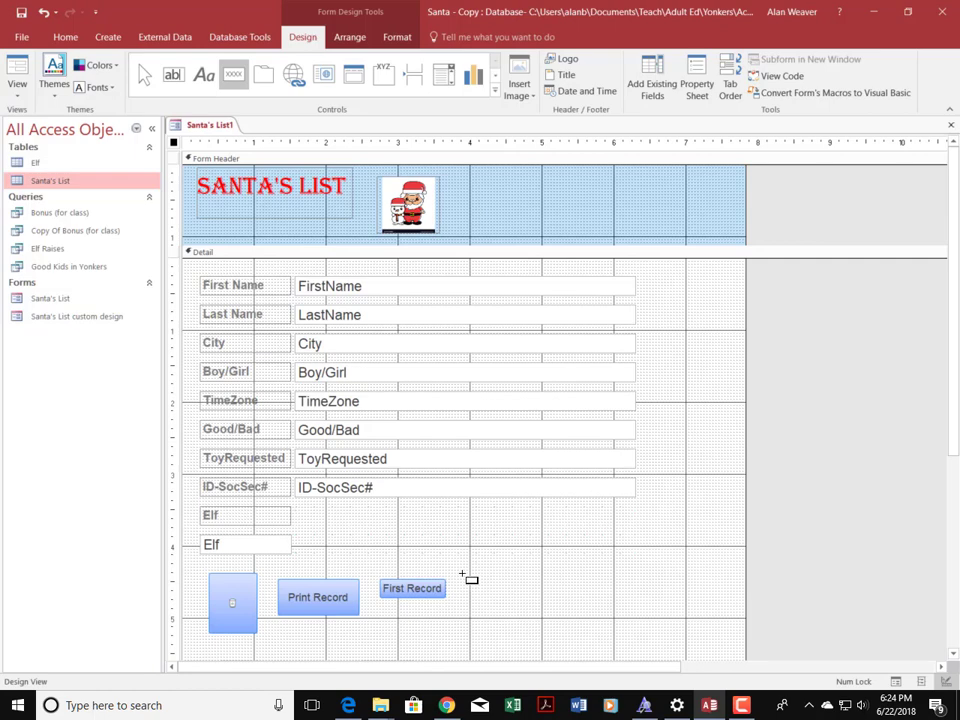
left_click_drag(458, 561, 553, 615)
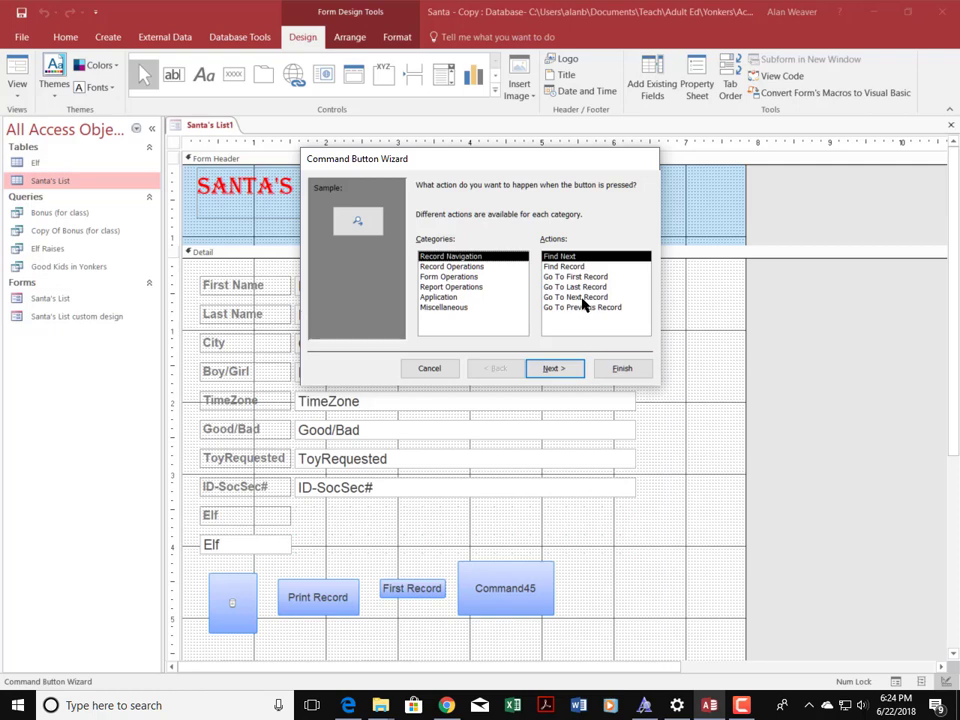
left_click(448, 267)
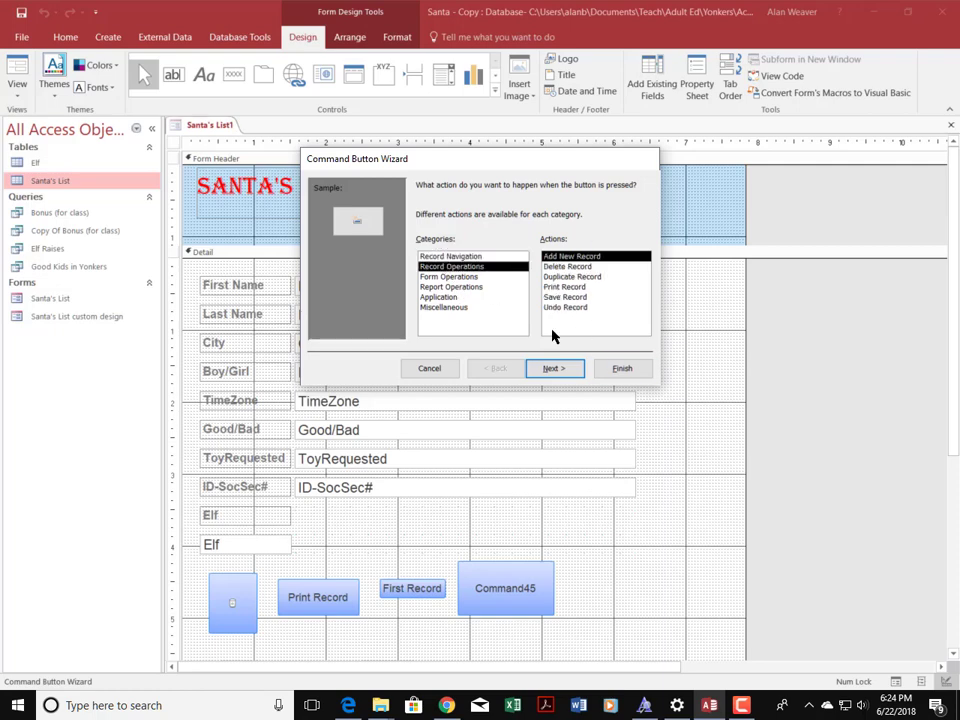
left_click(442, 277)
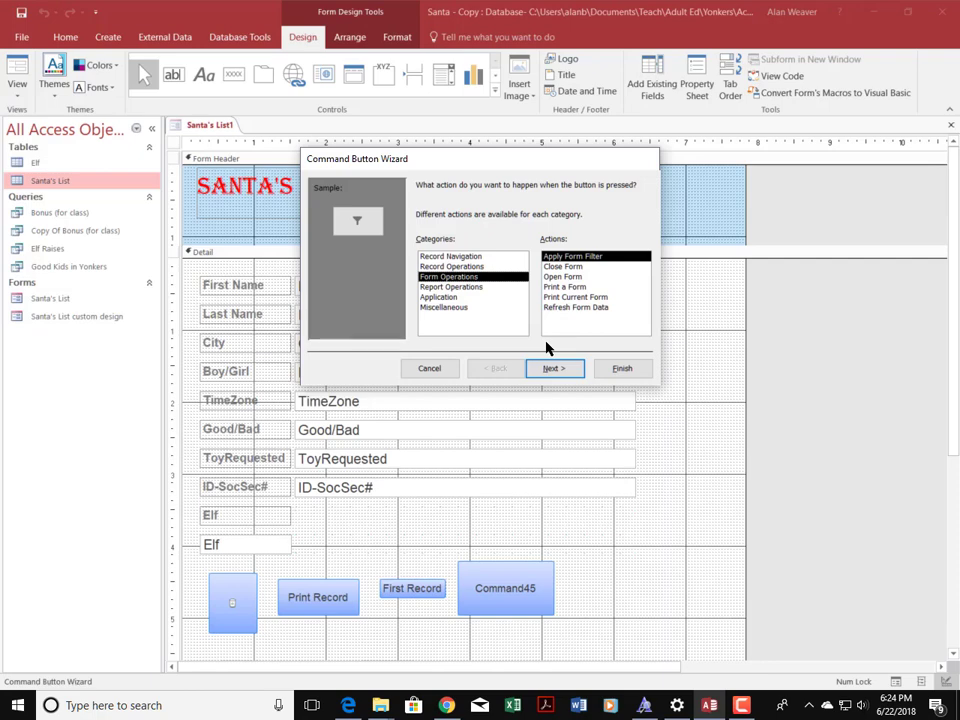
left_click(440, 287)
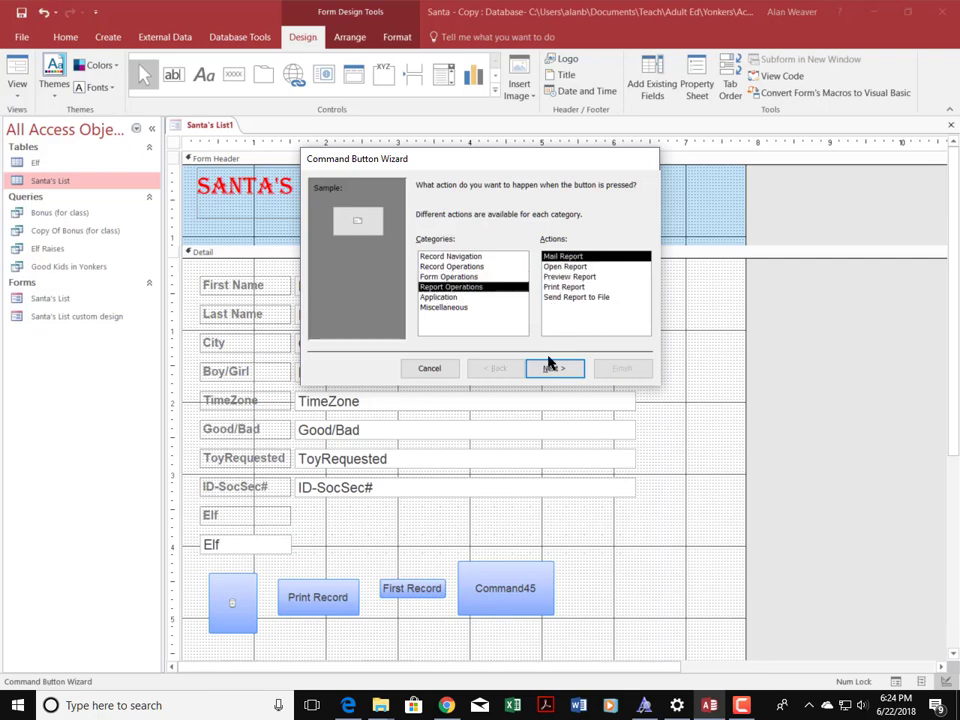
left_click(438, 297)
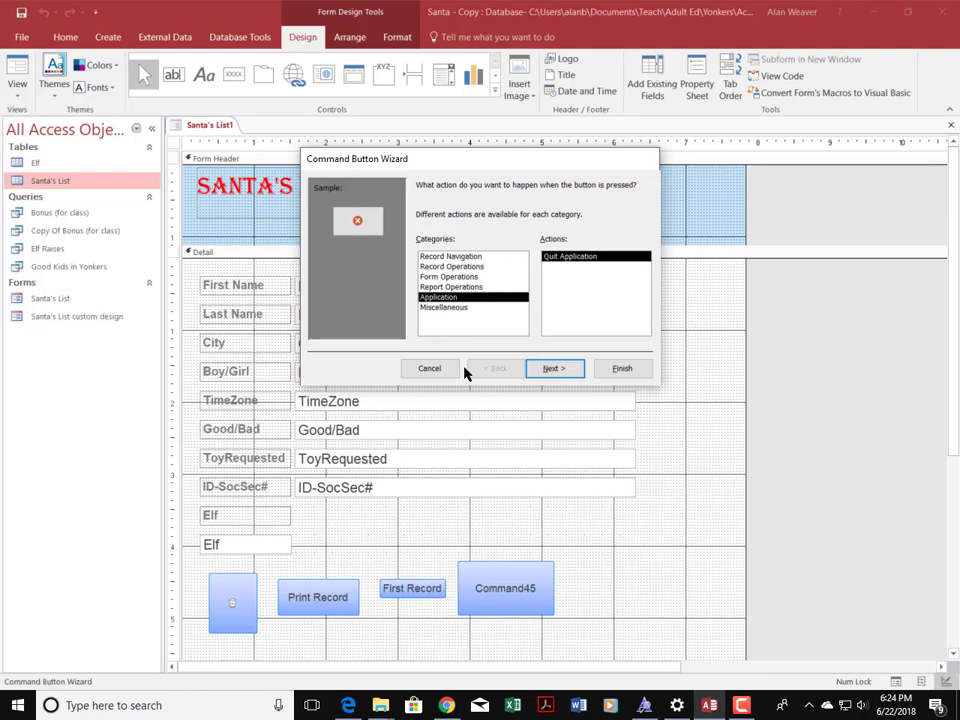
left_click(446, 308)
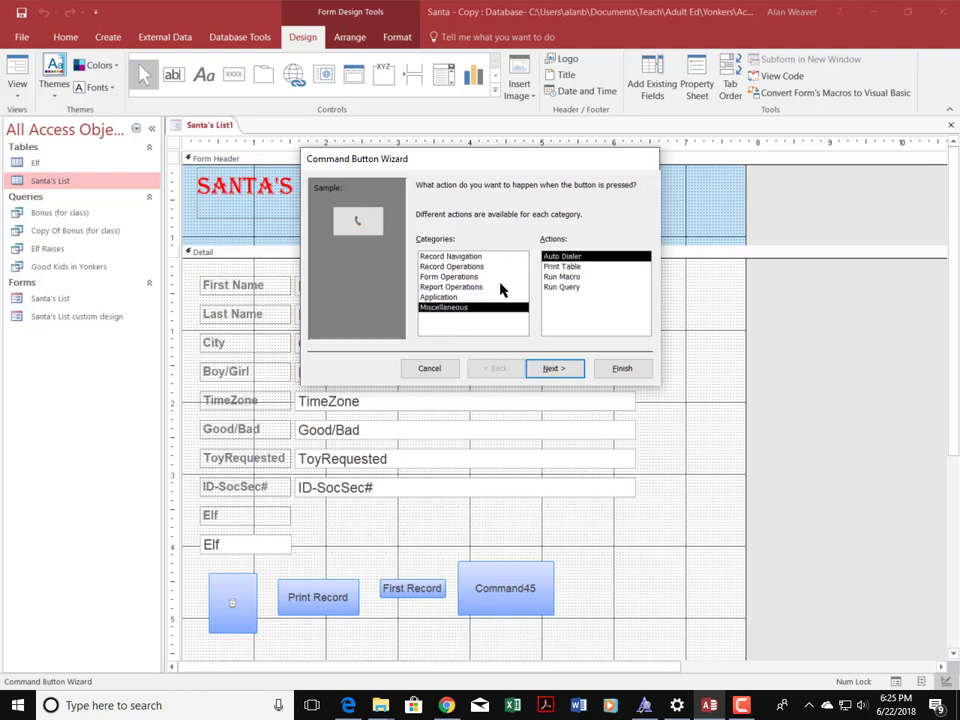
left_click(458, 256)
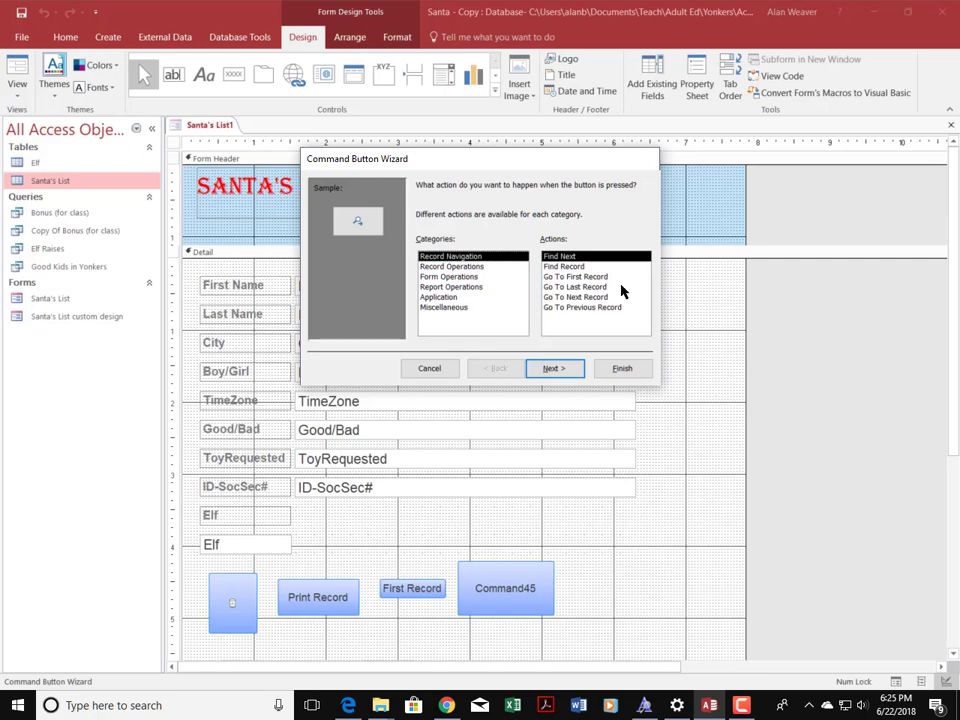
- Choose Record Operations > Add New Record and change the button text to 'Add New Child'
left_click(465, 267)
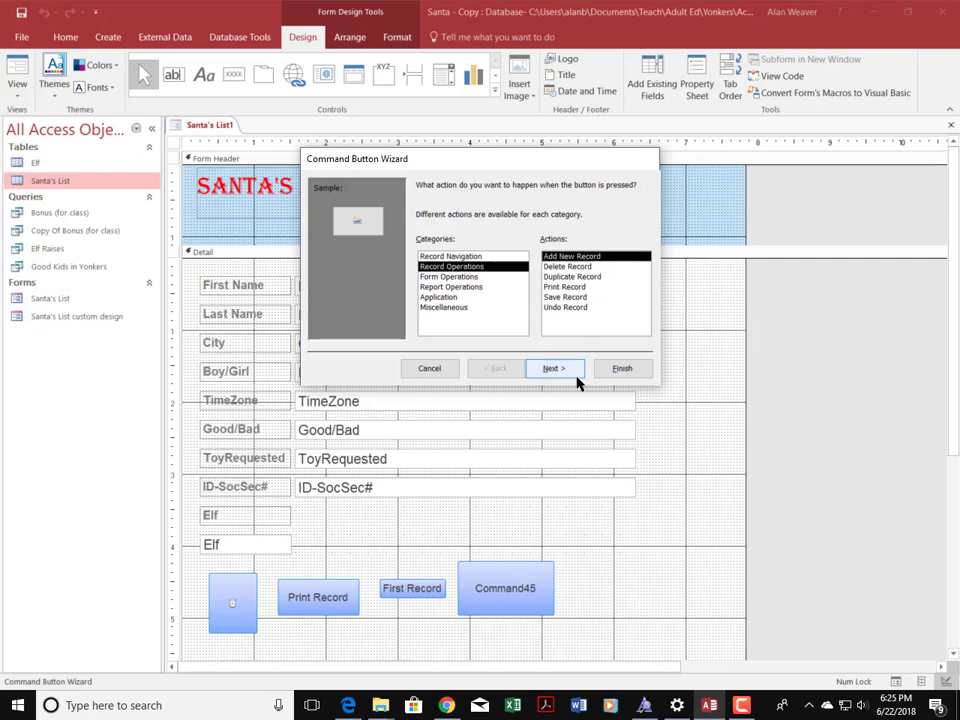
left_click(553, 368)
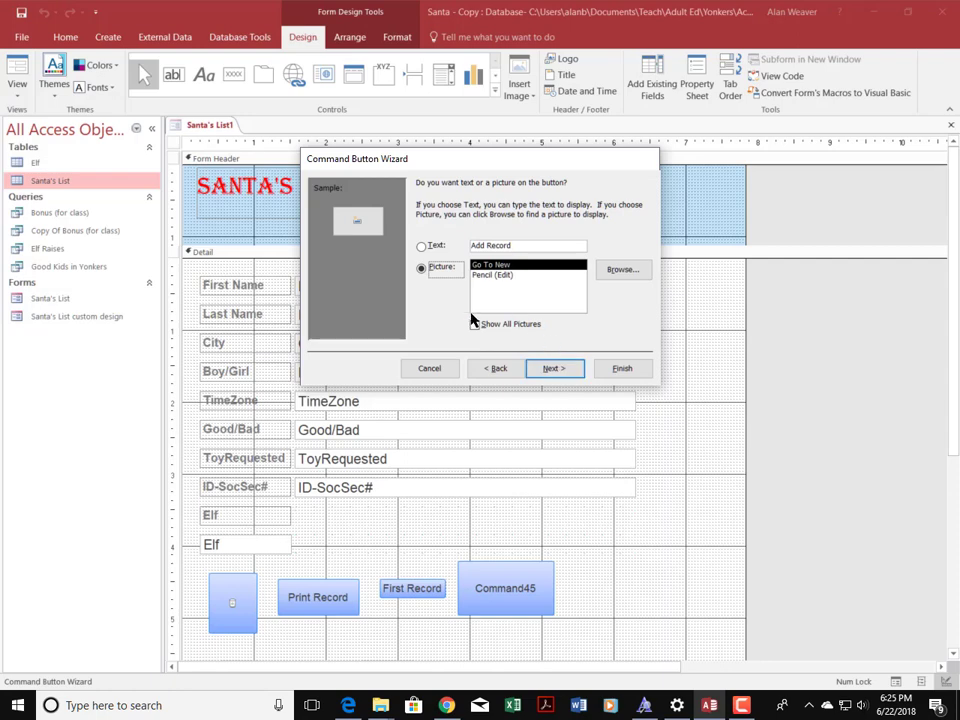
left_click(421, 246)
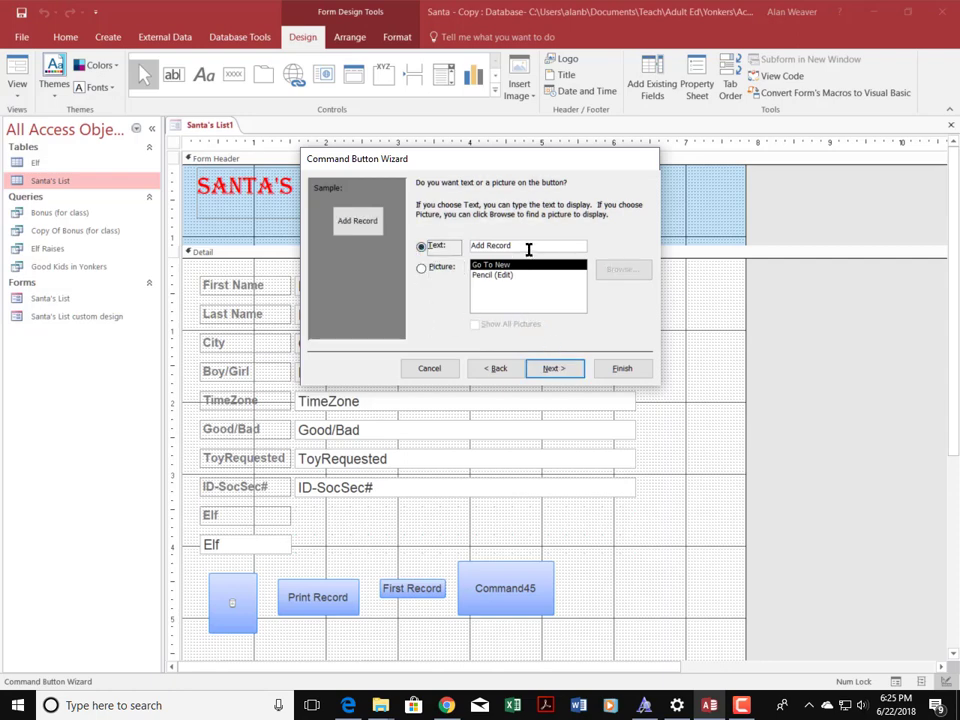
left_click(527, 249)
double_click(497, 246)
key("BackSpace")
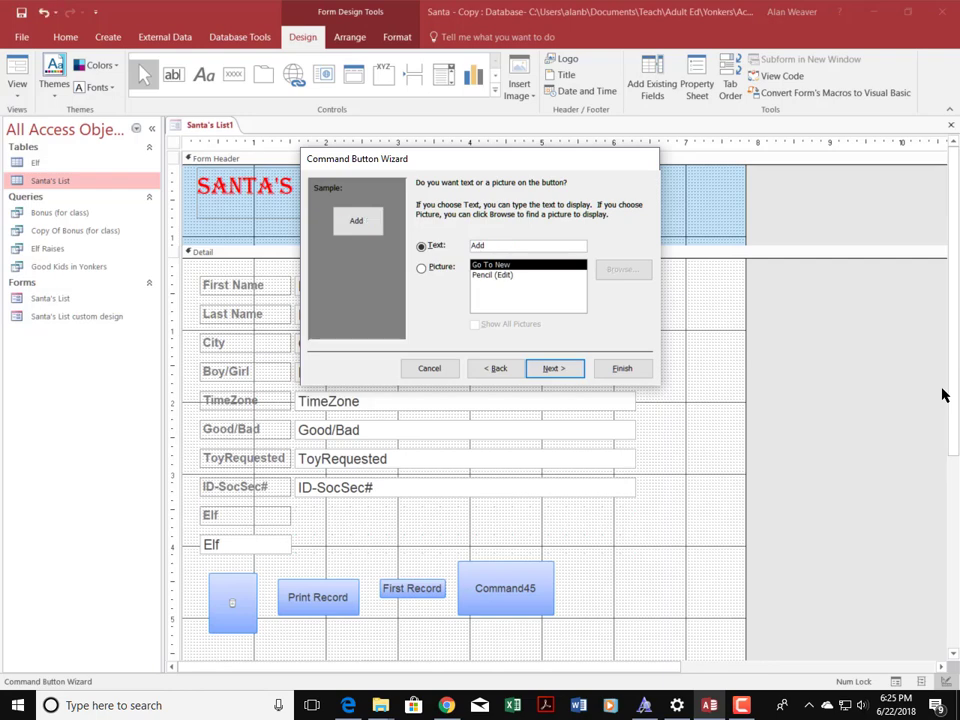
type("New Child")
- Name the button 'Add', finish the wizard, and move it lower on the form
left_click(556, 370)
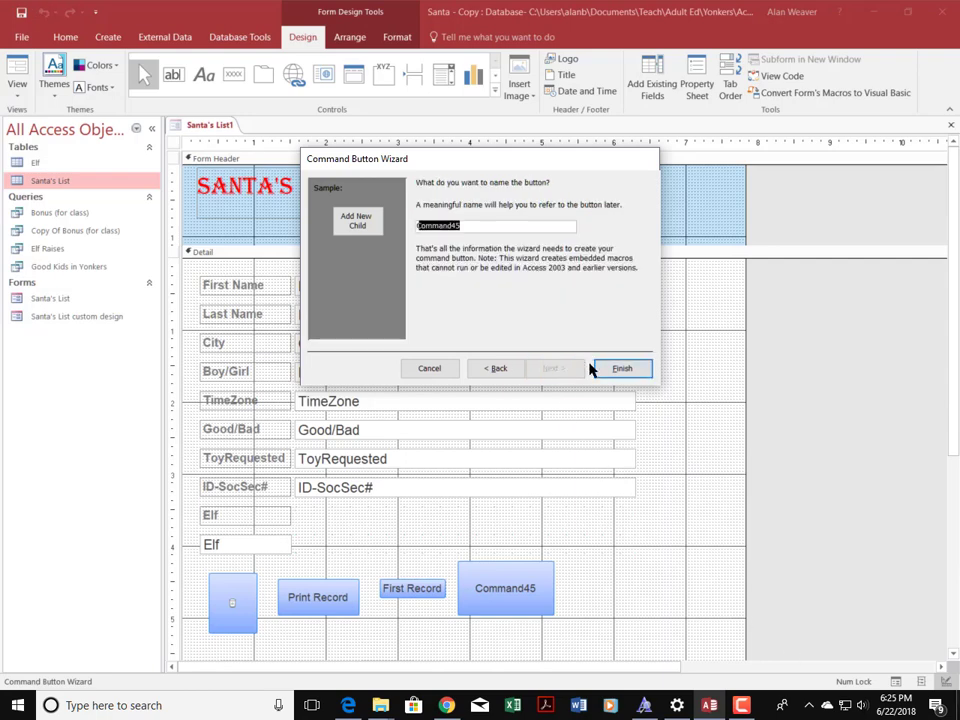
type("Add Record")
key("Return")
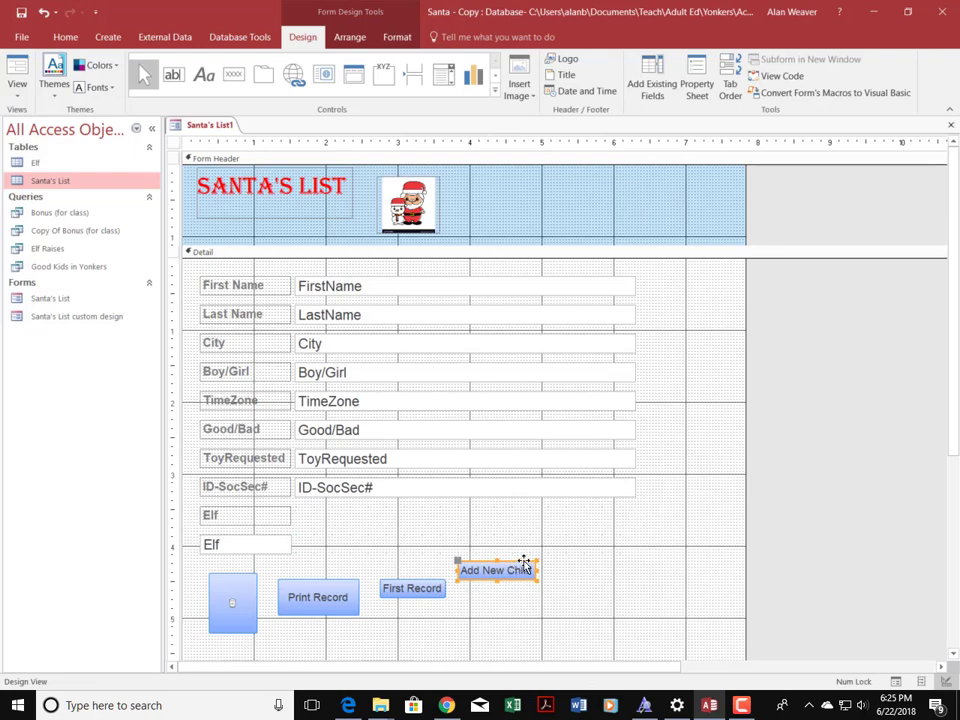
left_click_drag(521, 562, 525, 587)
- Drop Add New Child in line with the others, then select all four bottom-row buttons
left_click(589, 626)
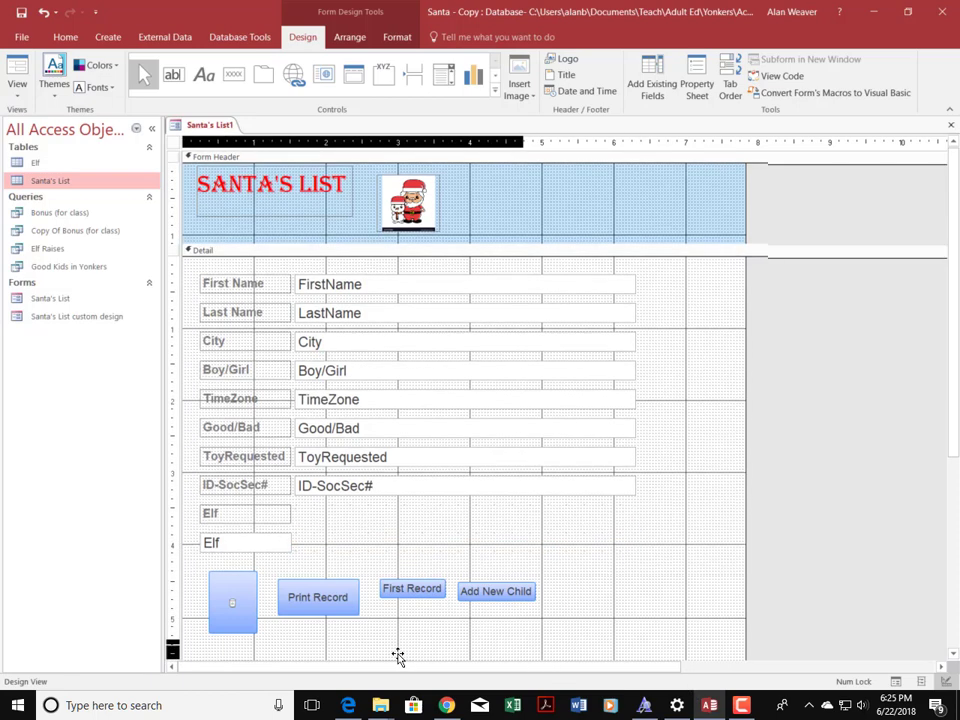
key("Tab")
left_click(448, 643)
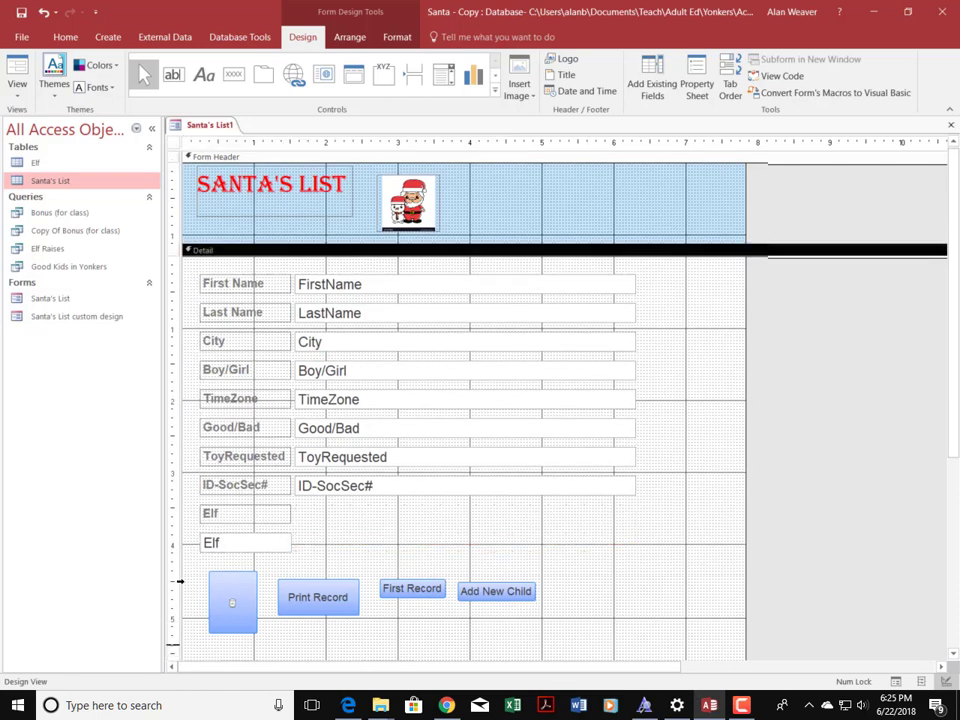
left_click_drag(178, 563, 586, 655)
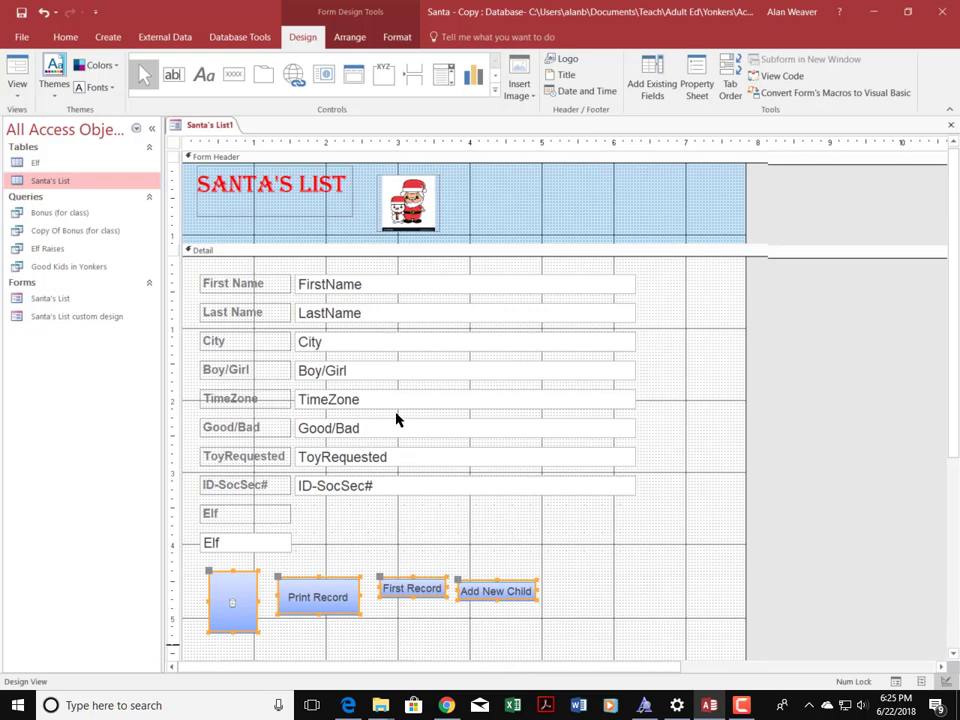
- Try a red Shape Fill on the four selected buttons, then switch it to light grey
left_click(395, 36)
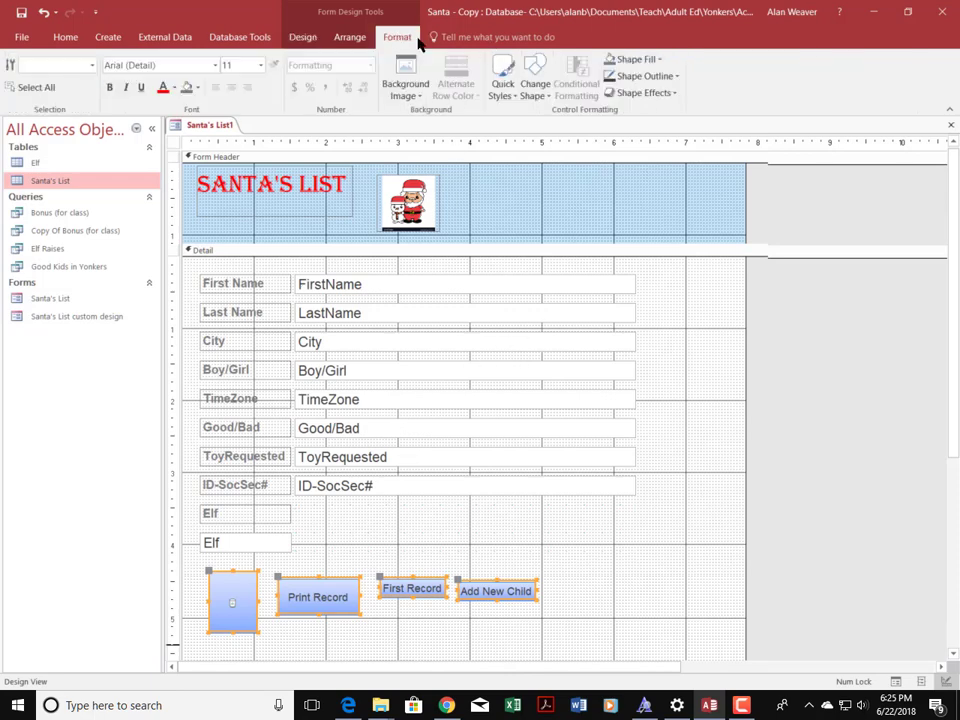
left_click(630, 60)
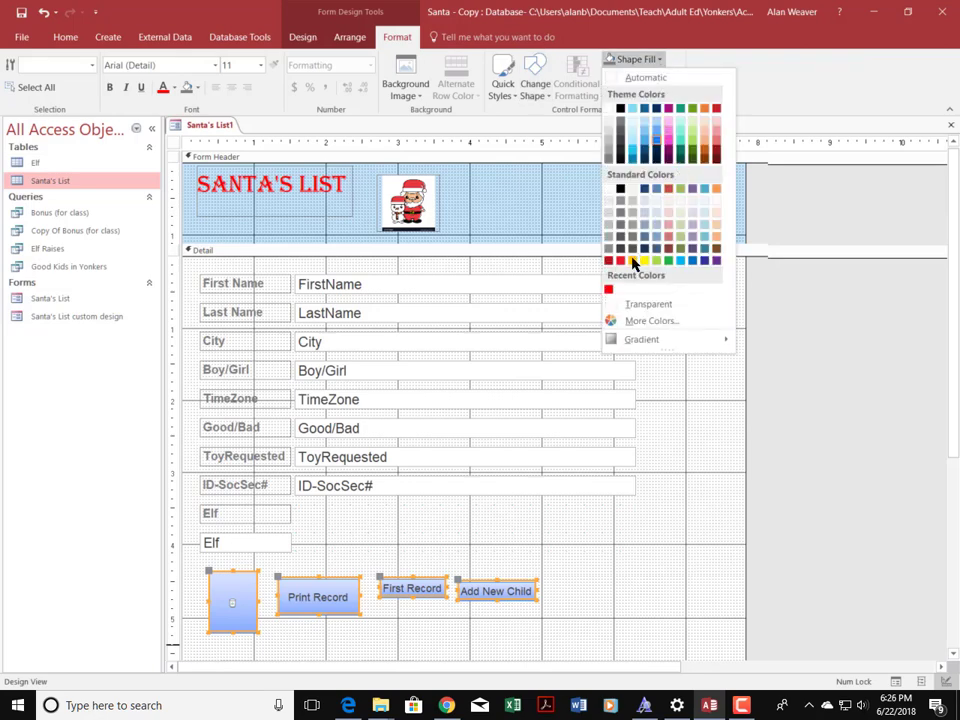
left_click(608, 289)
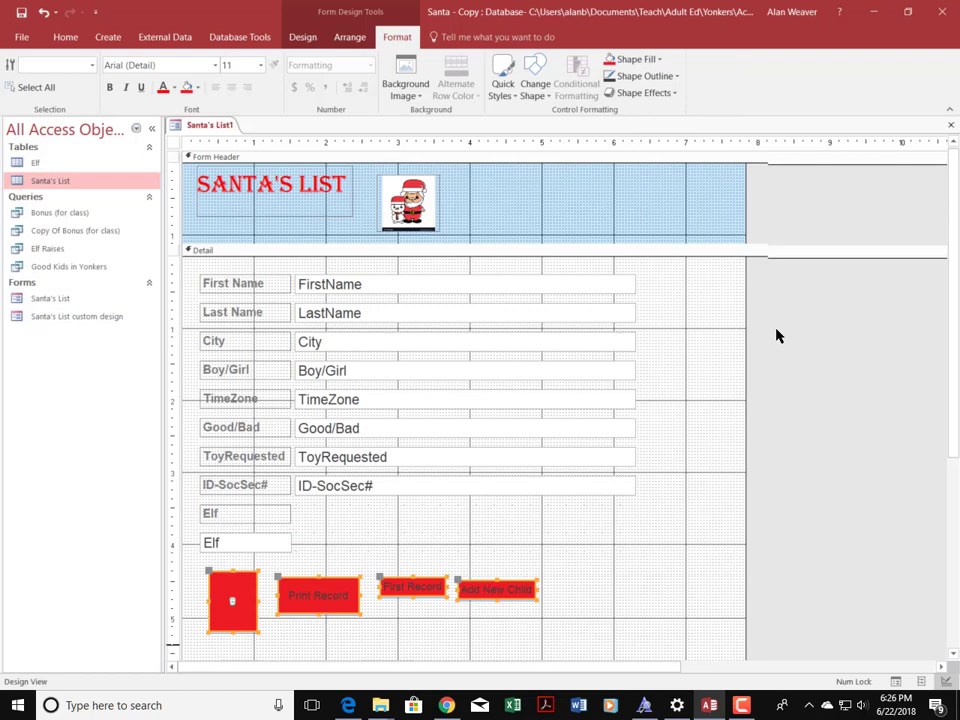
left_click(657, 62)
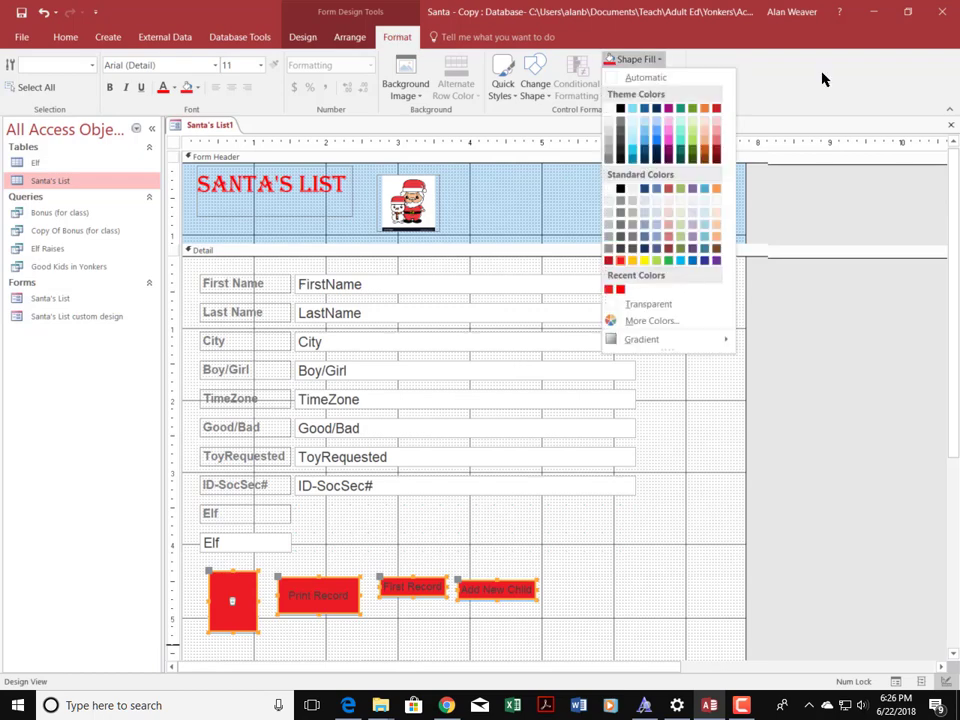
left_click(640, 210)
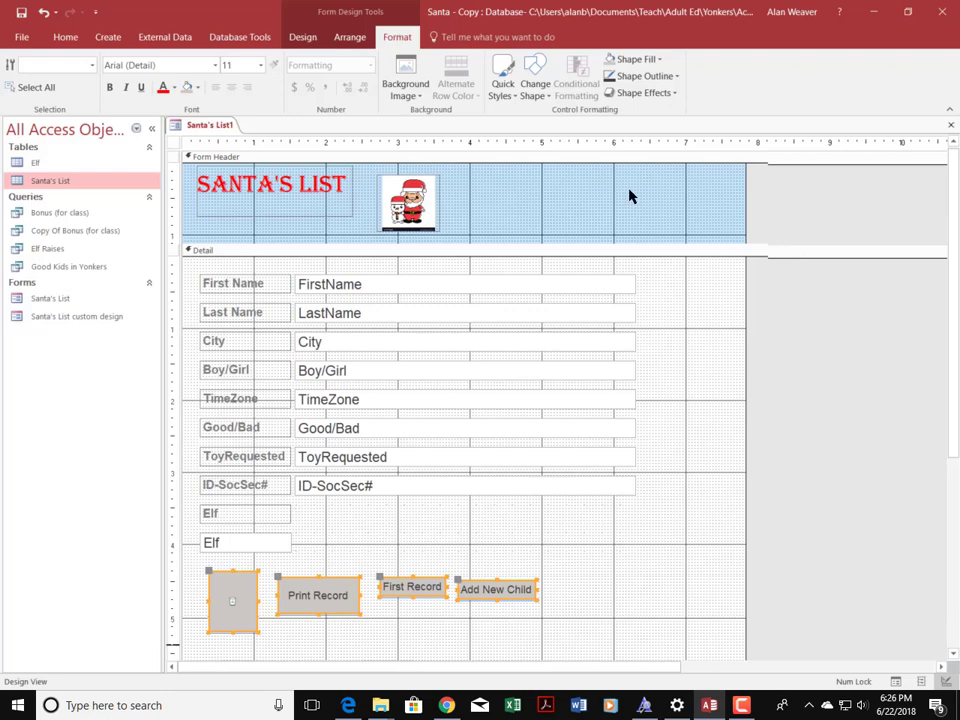
- Apply Size/Space To Tallest, To Narrowest and Equal Horizontal to the four buttons
left_click(351, 43)
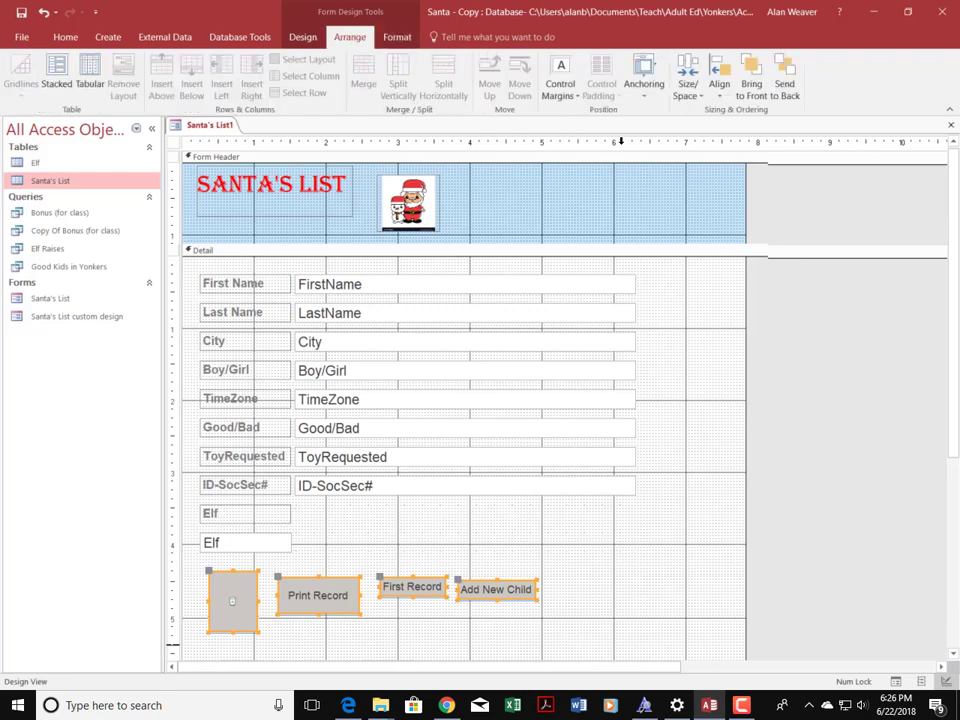
left_click(695, 90)
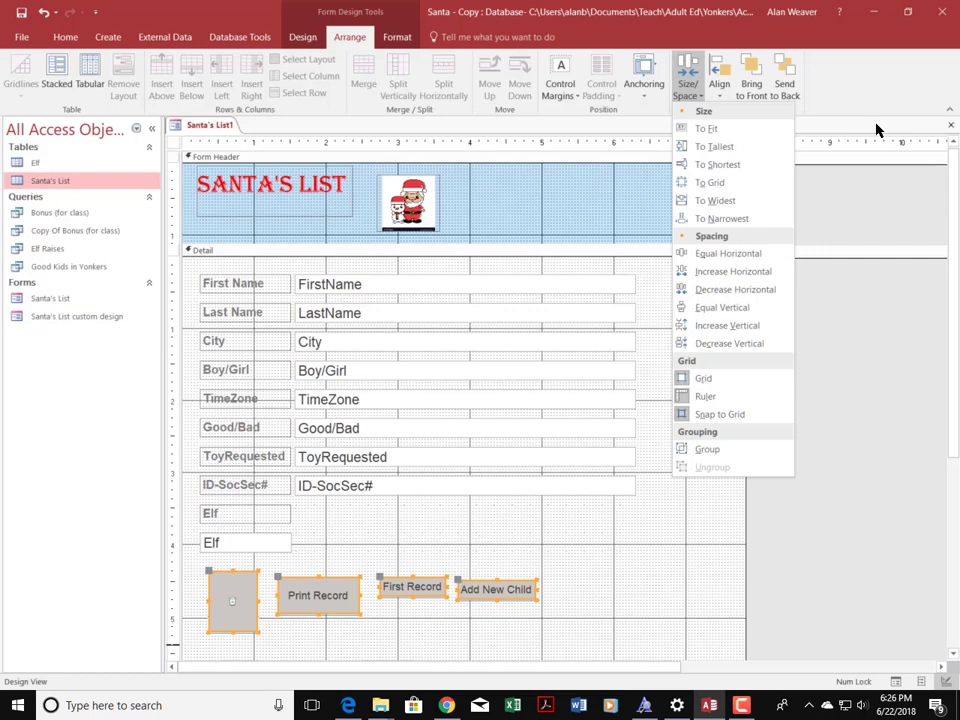
left_click(701, 145)
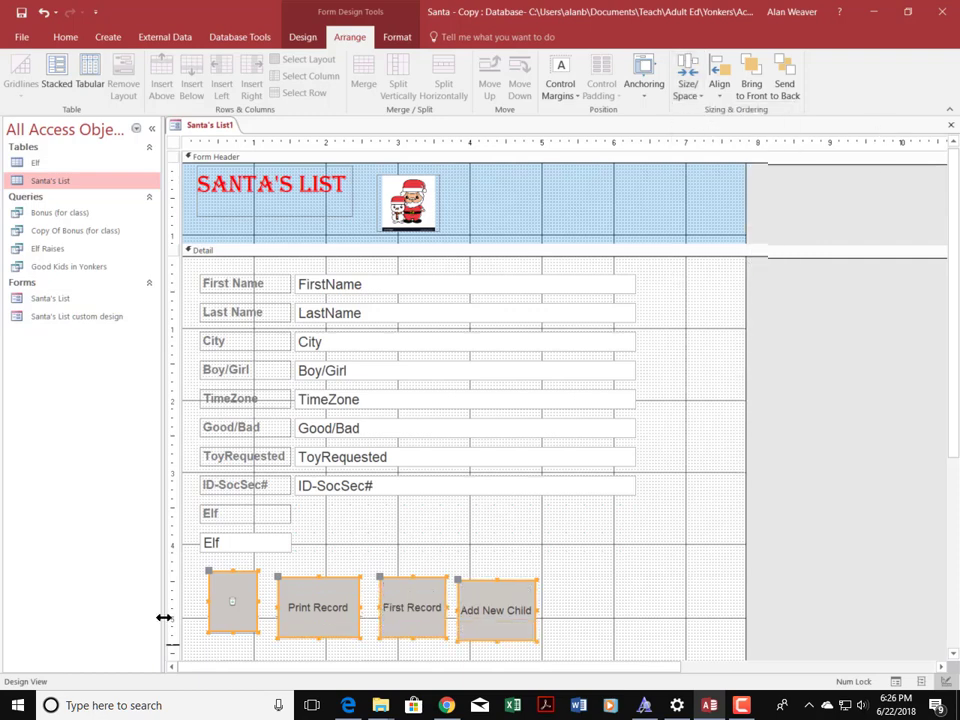
left_click(698, 103)
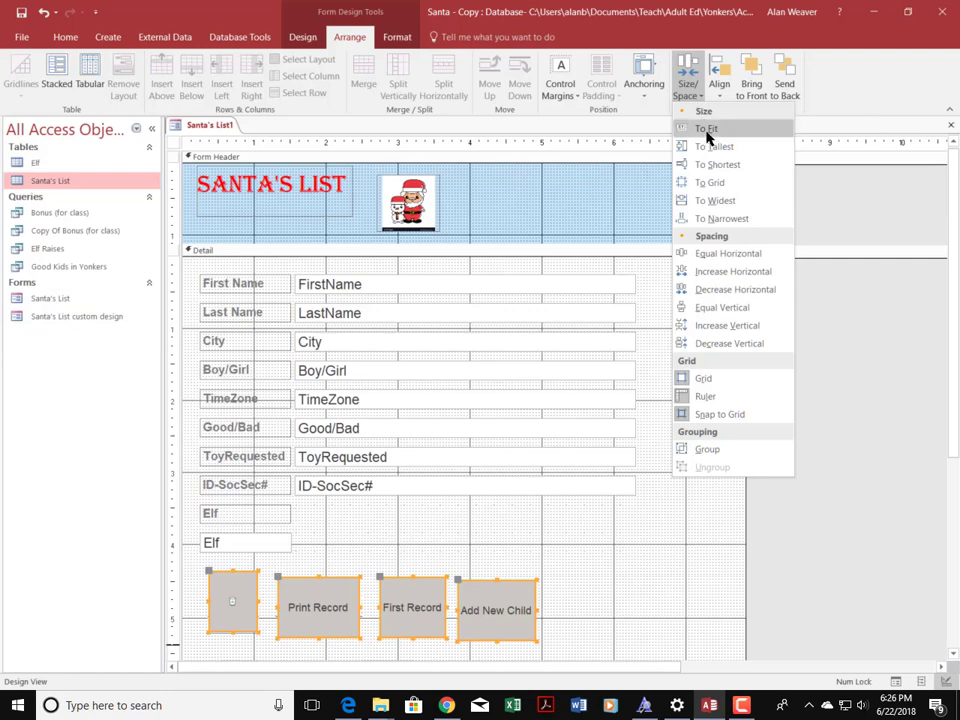
left_click(718, 218)
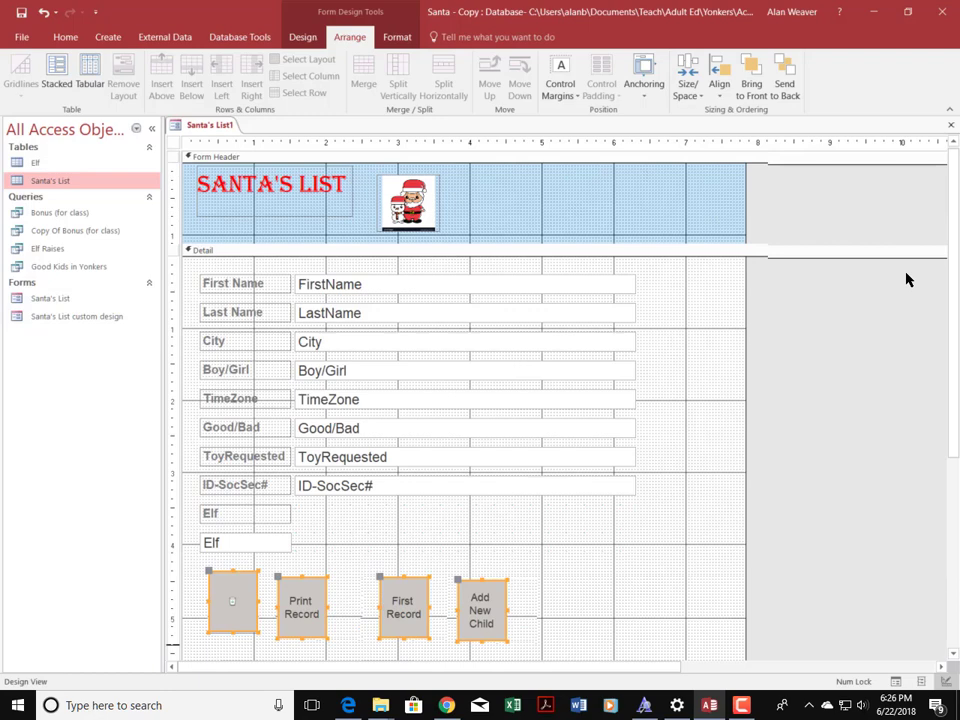
left_click(720, 90)
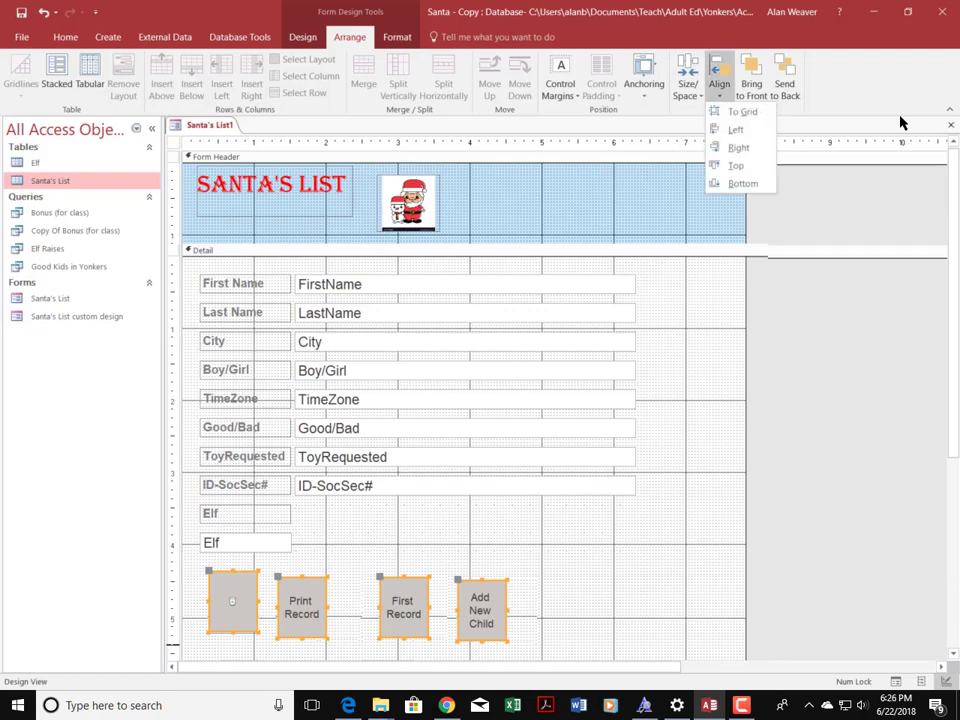
left_click(688, 80)
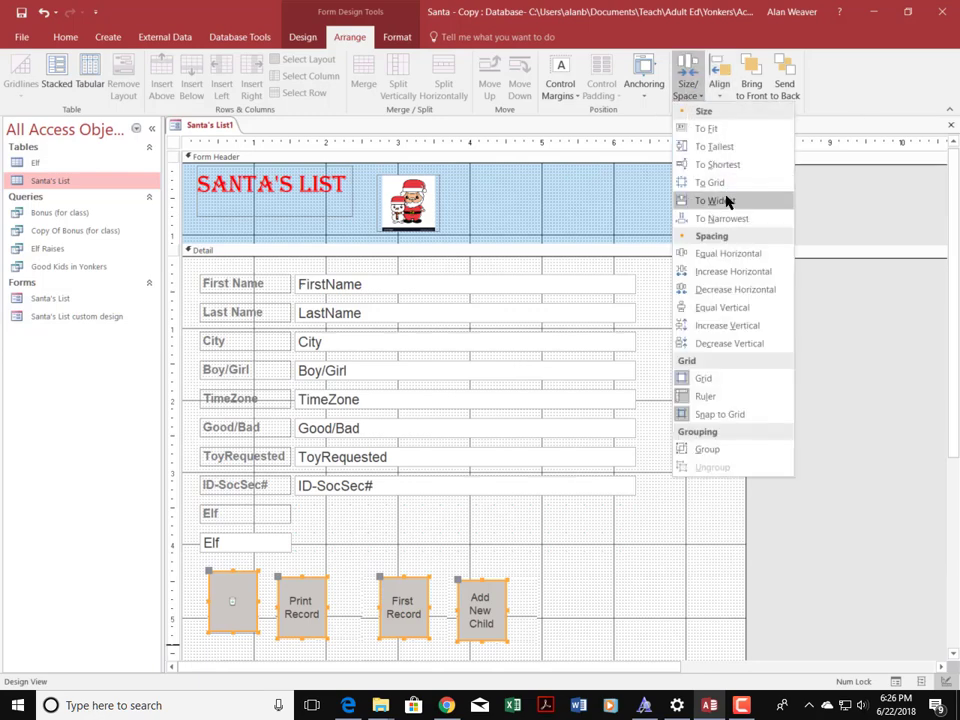
left_click(728, 253)
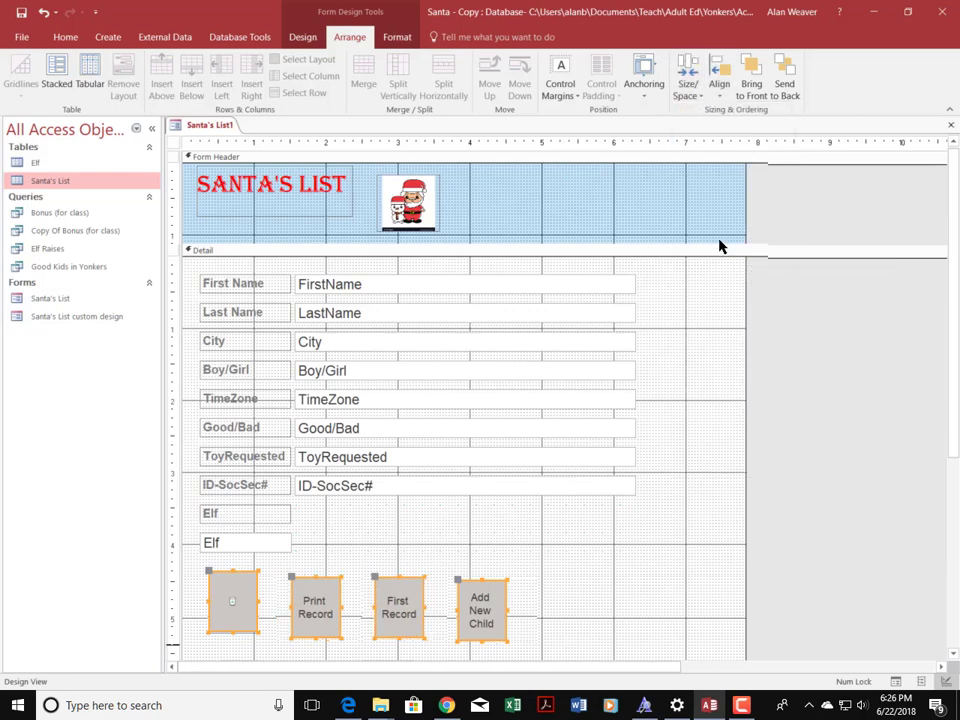
left_click(689, 86)
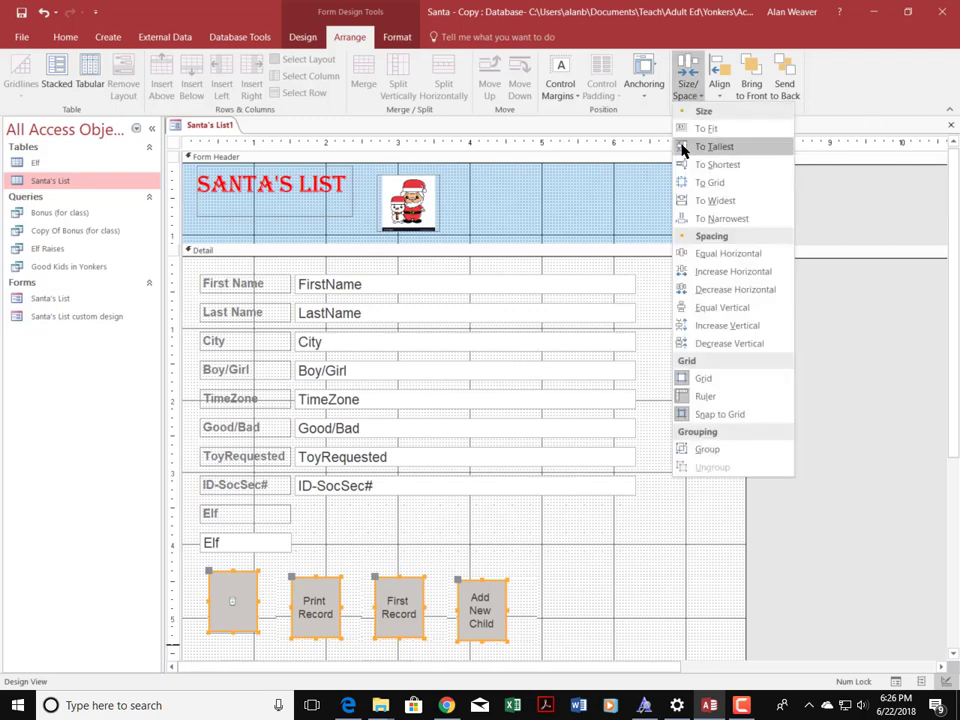
- Undo the accidental duplicate row of buttons and the earlier spacing change
key("Return")
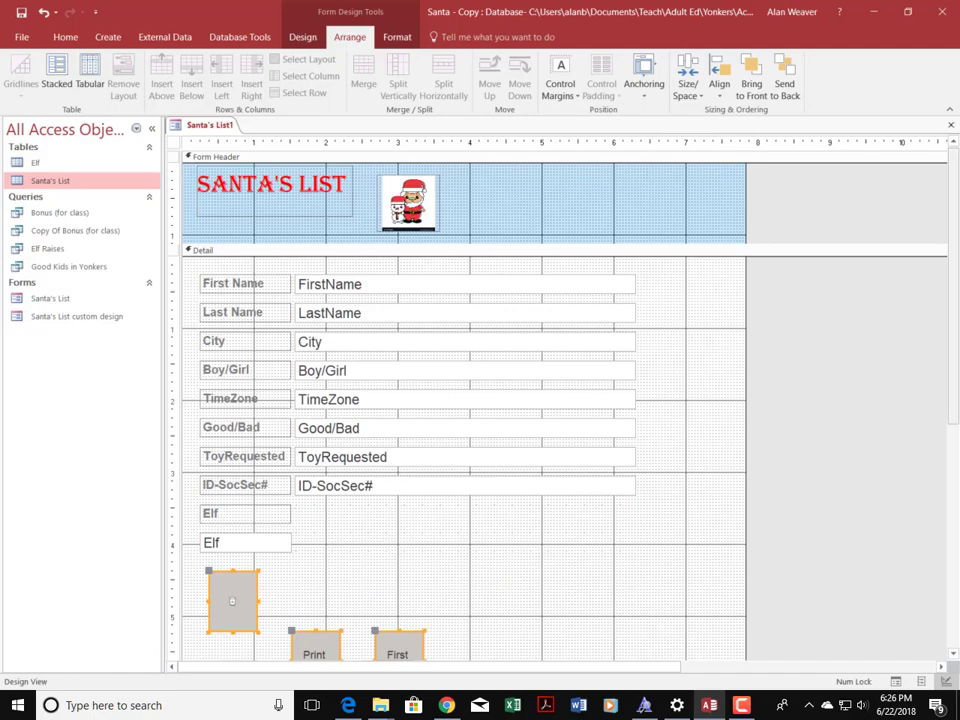
left_click_drag(957, 383, 958, 439)
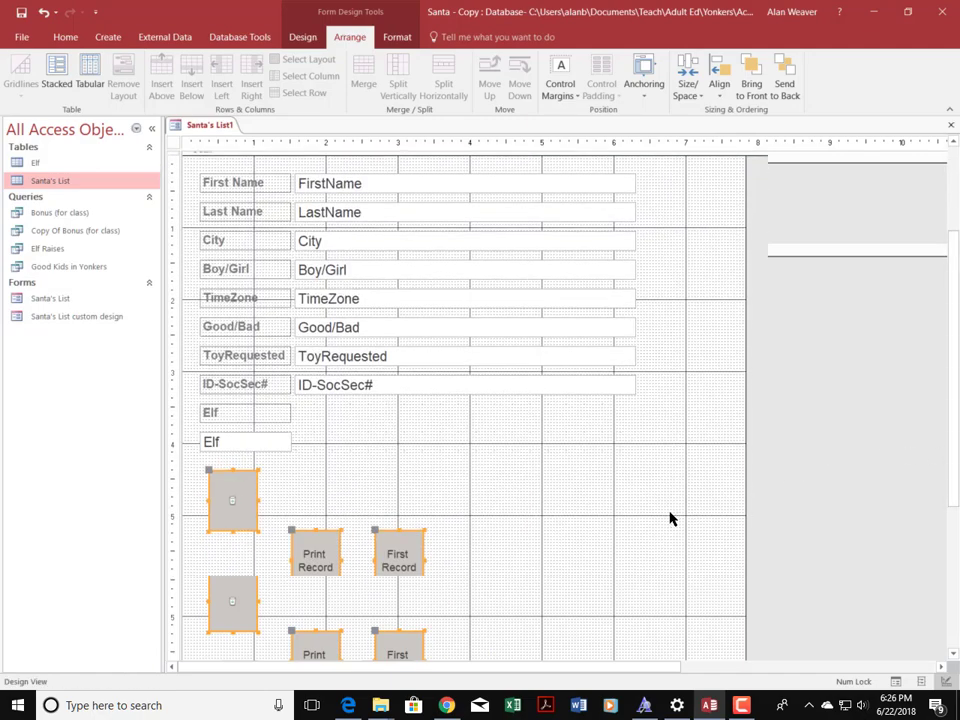
key("ctrl+z")
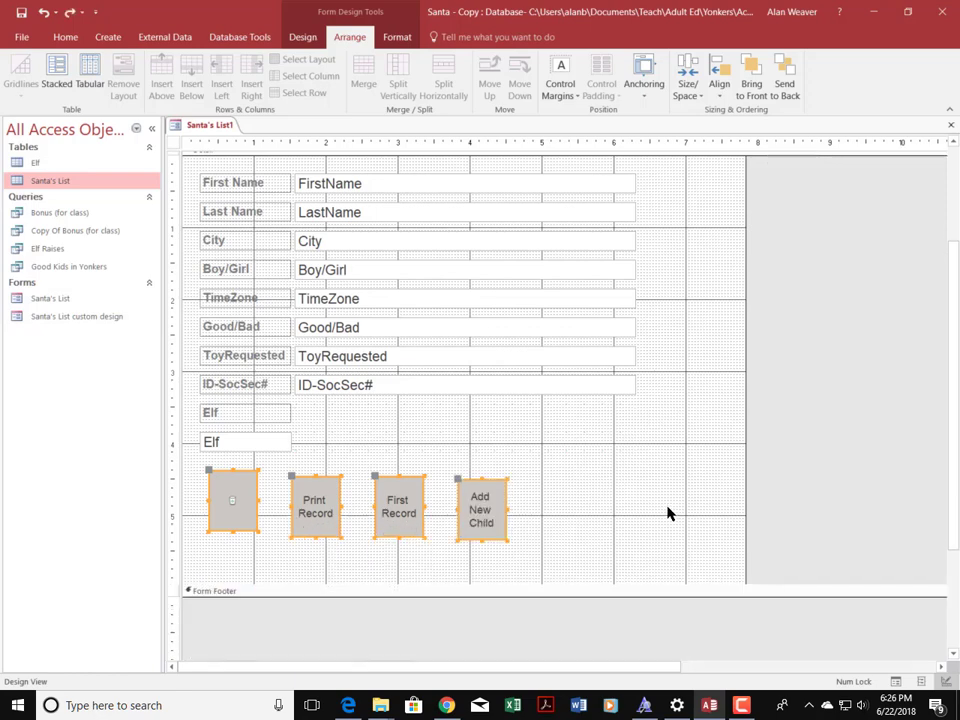
key("ctrl+z")
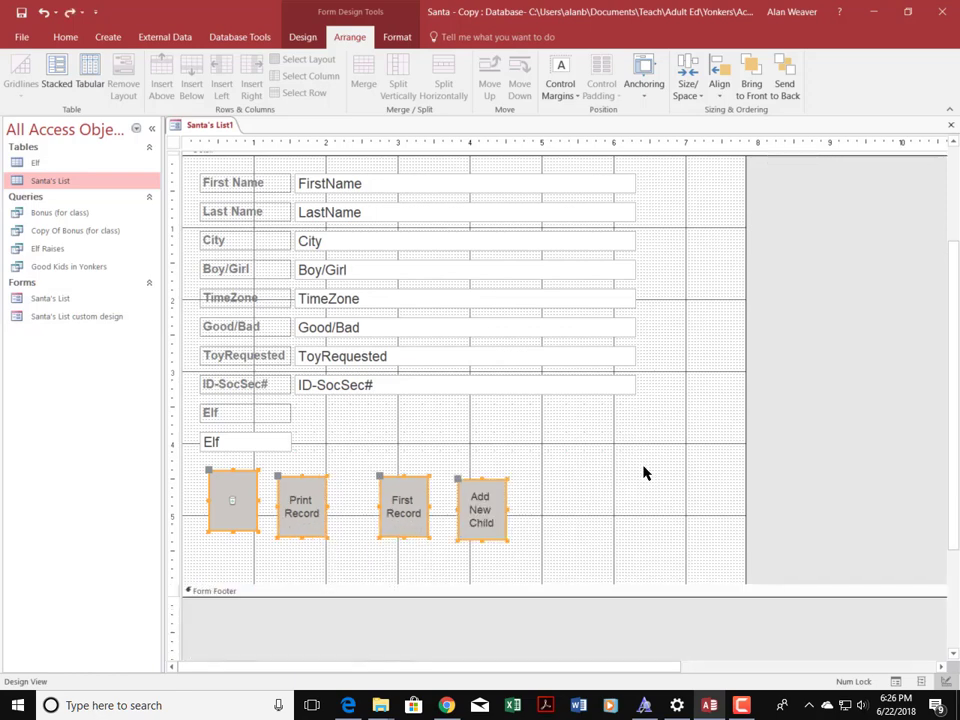
- Apply Equal Horizontal spacing and Align Top to the four buttons, then deselect them
left_click(643, 95)
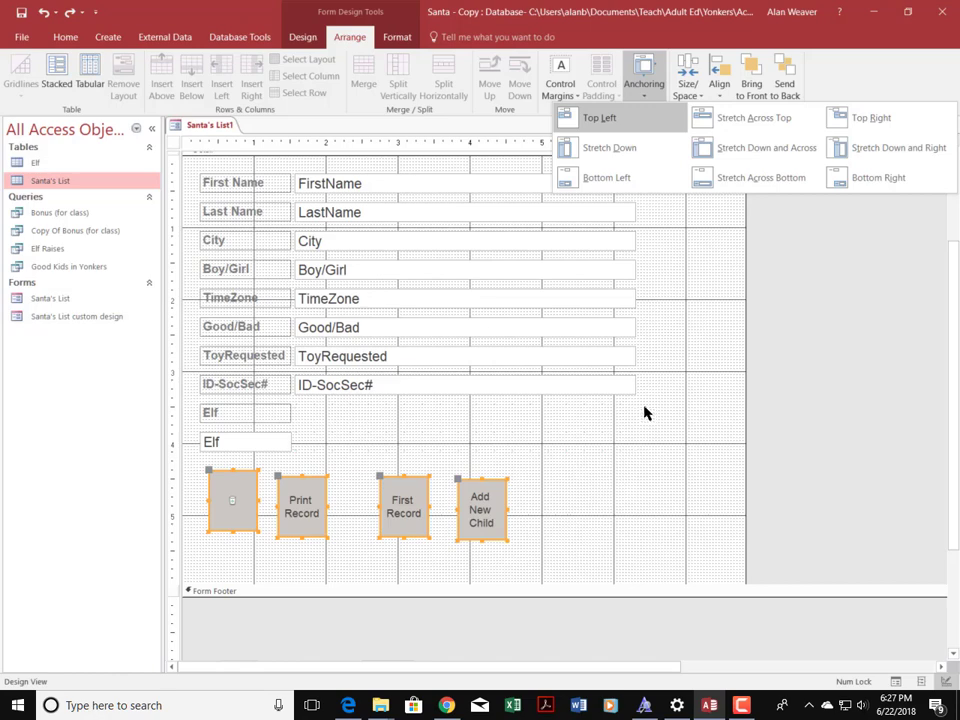
left_click(687, 88)
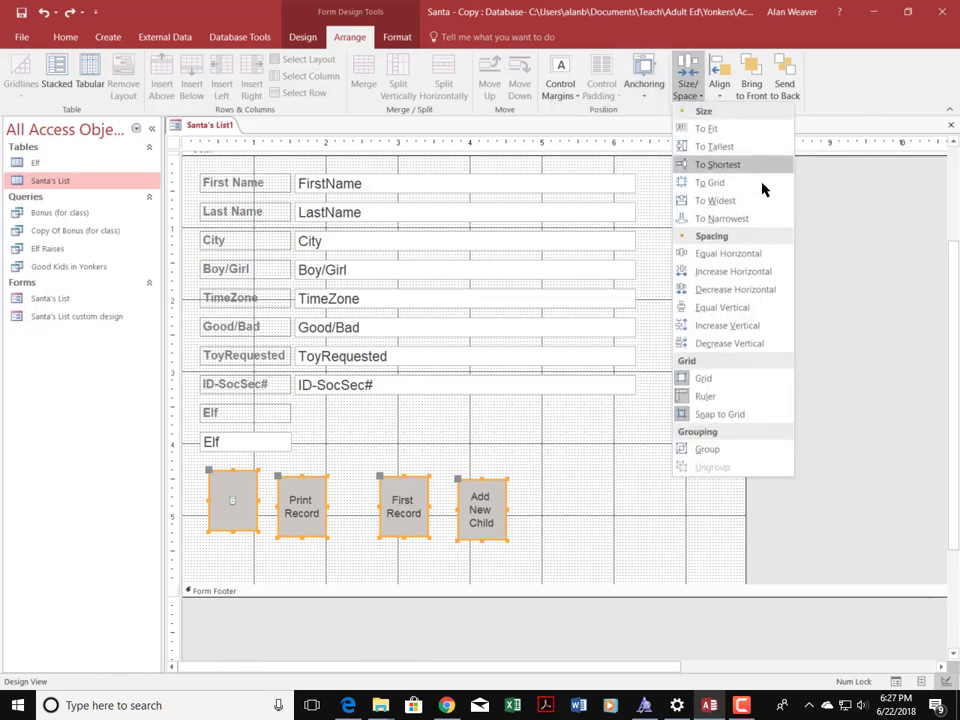
left_click(712, 260)
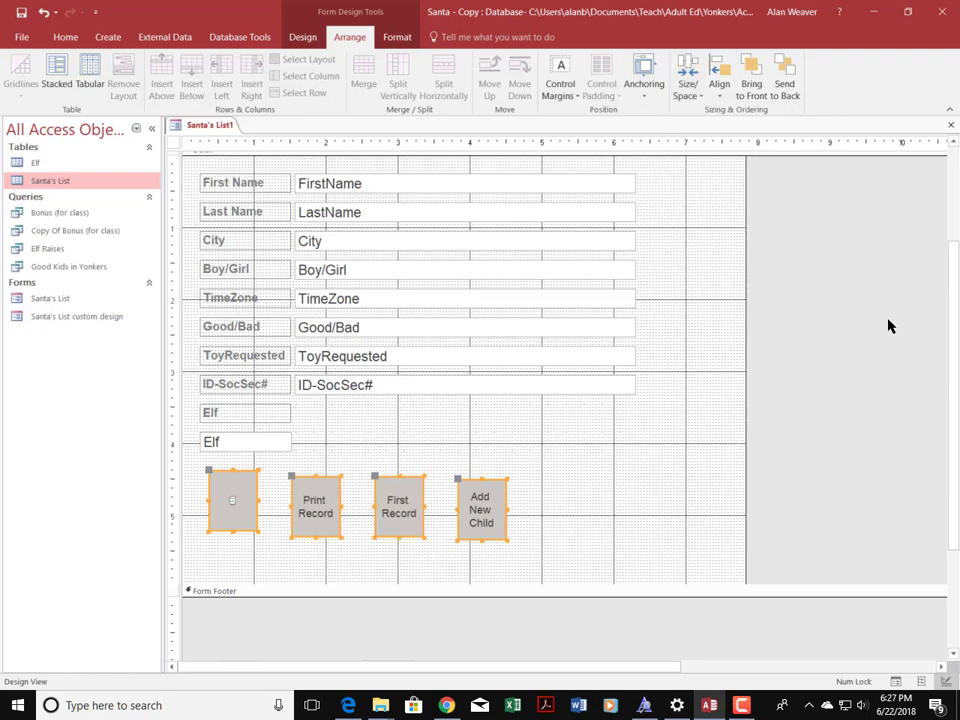
left_click(721, 88)
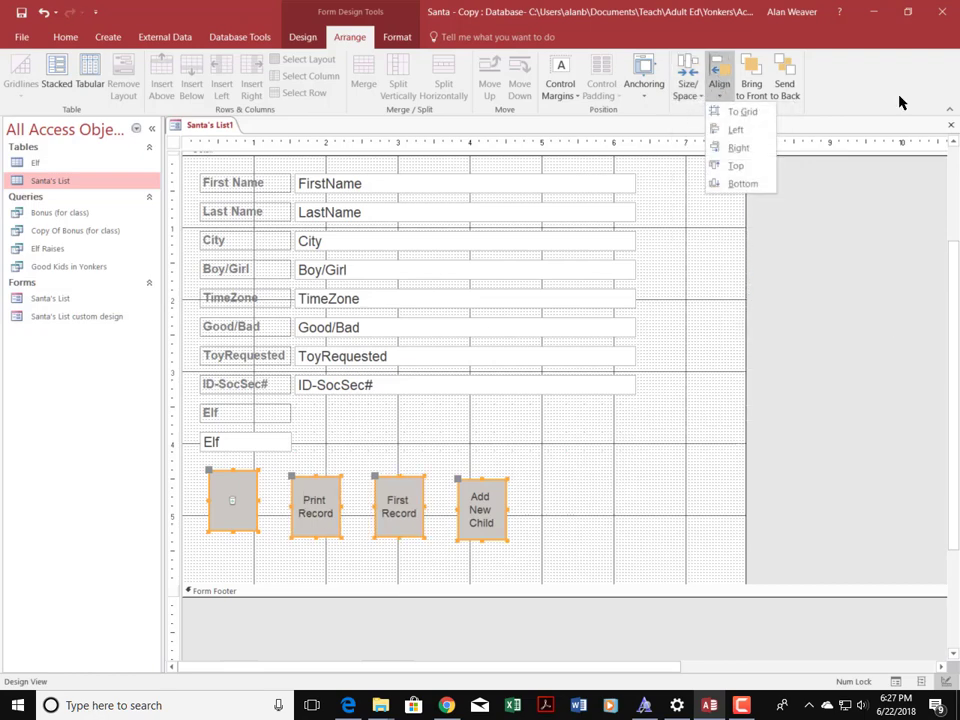
left_click(735, 165)
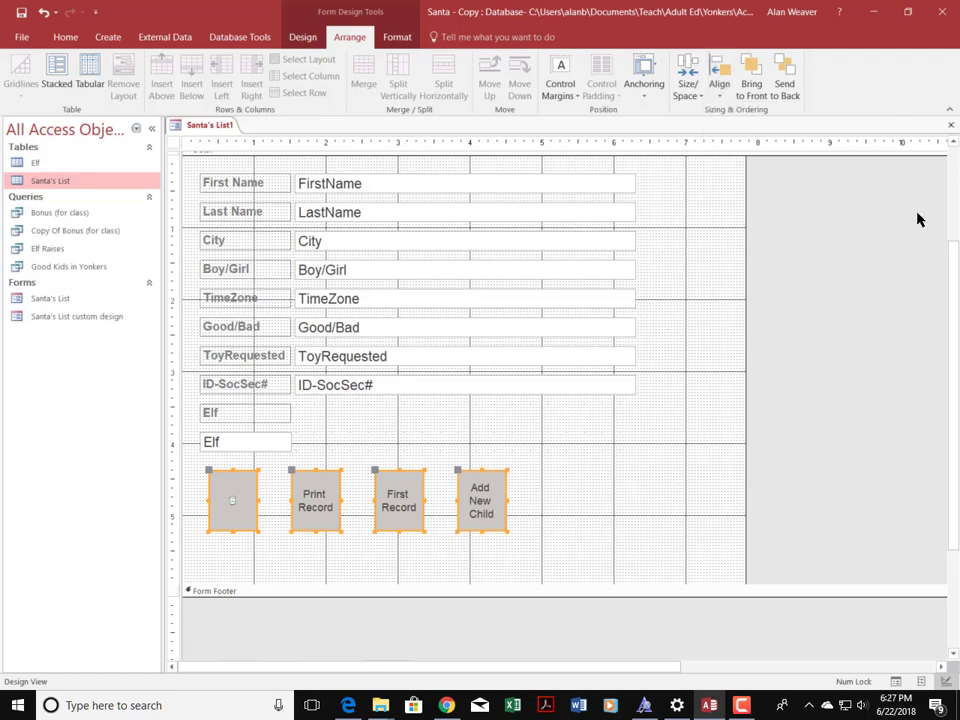
left_click(570, 474)
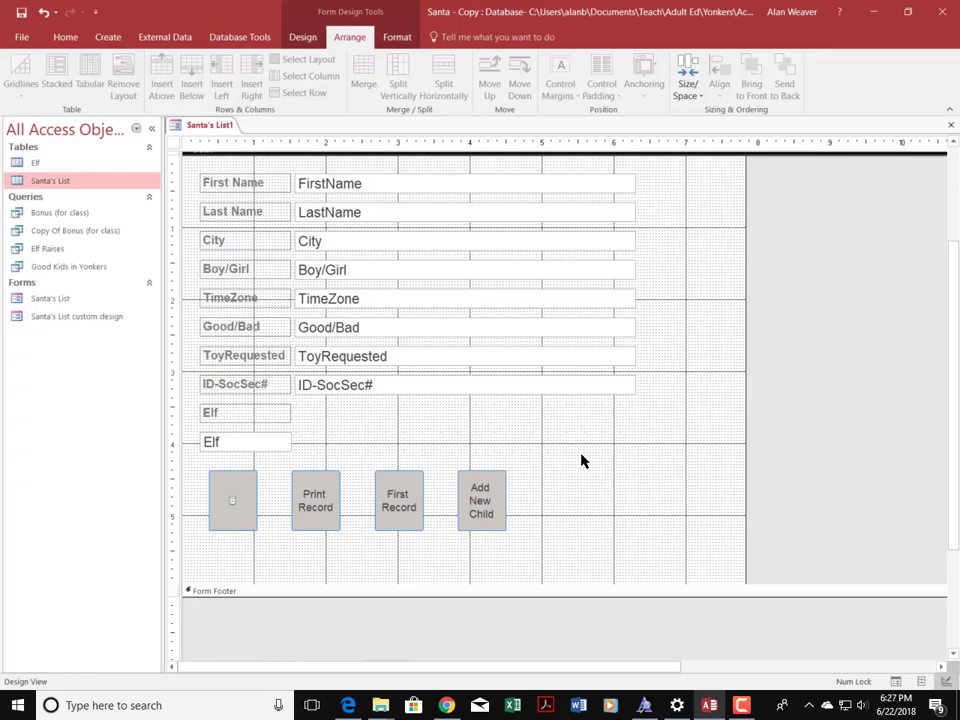
- Save a copy of the form, appending 'customized design' to the suggested name Santa's List
key("ctrl+s")
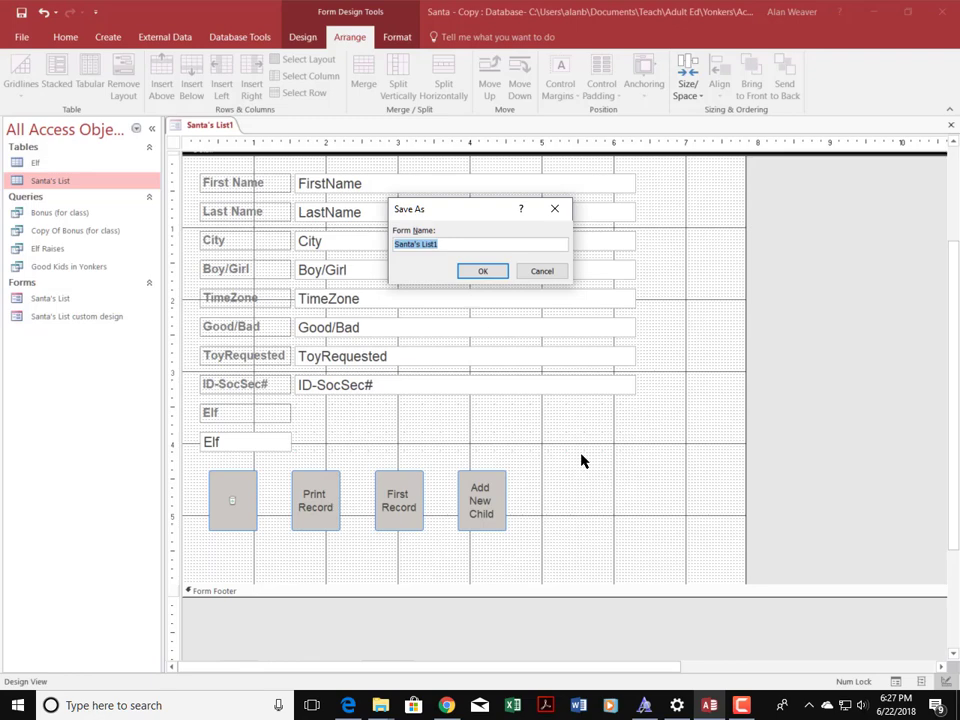
key("End")
type("customized desi")
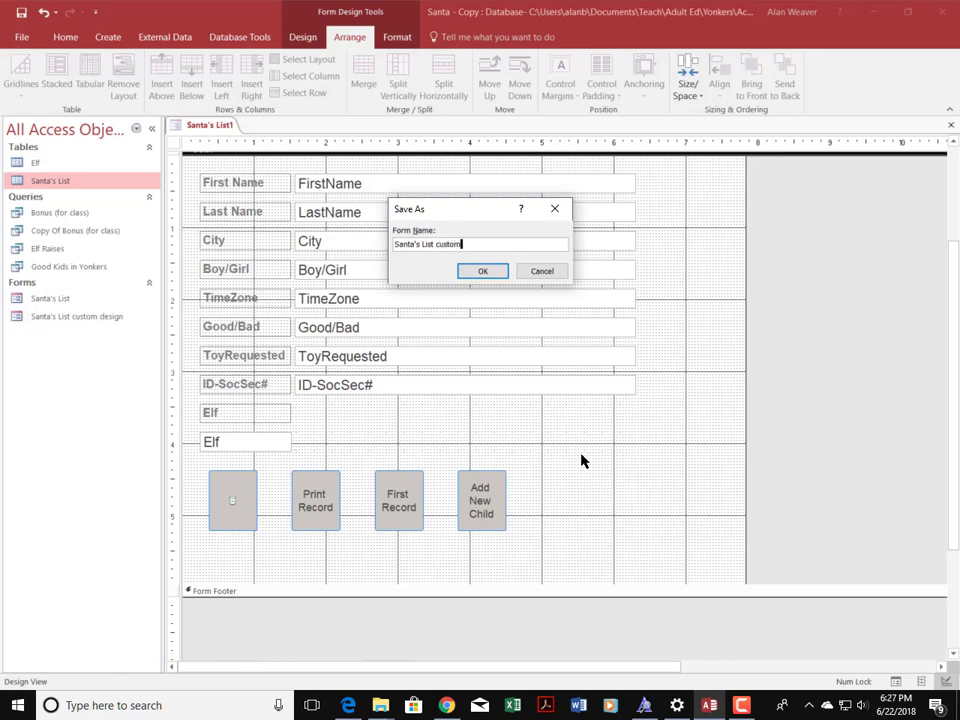
type("gn")
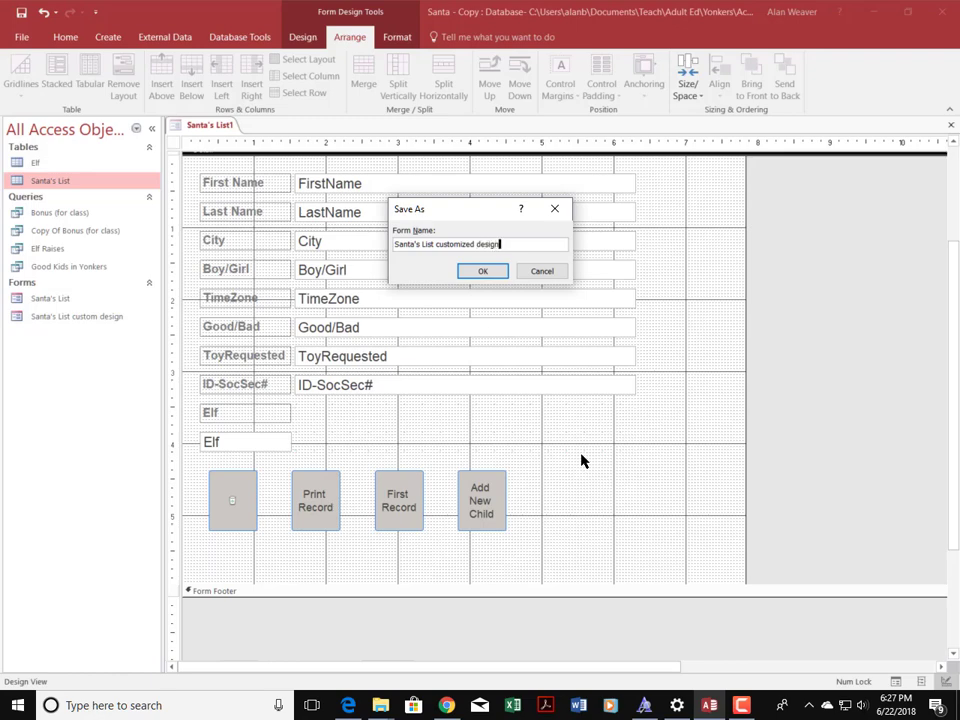
key("Return")
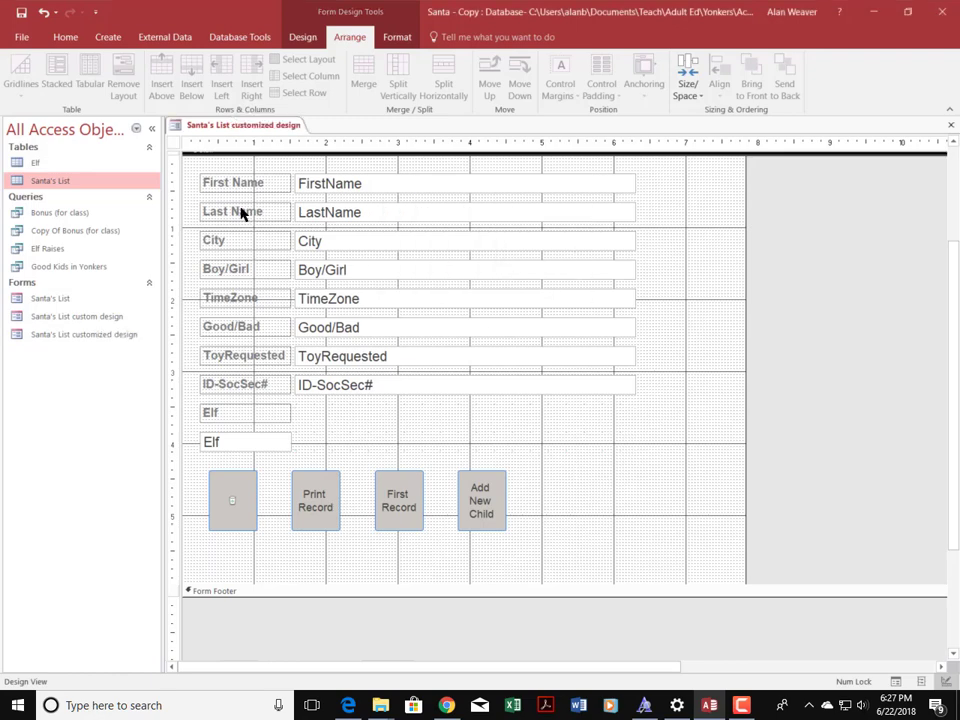
- Switch to Form View, start a new record, and enter the child's first name, last name and city Crestwood
right_click(245, 125)
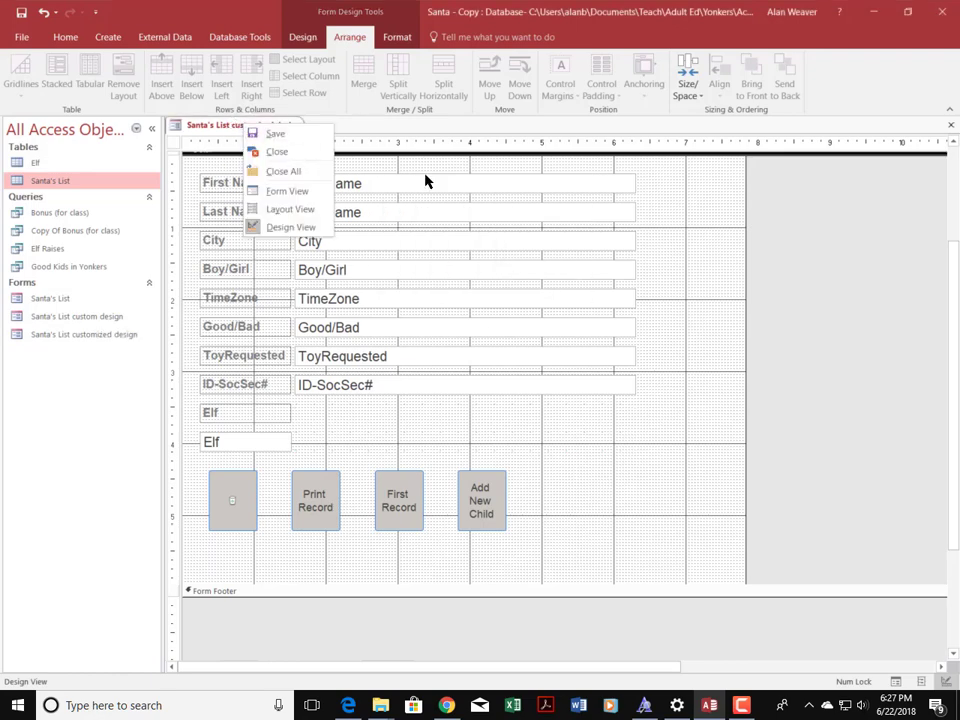
left_click(298, 191)
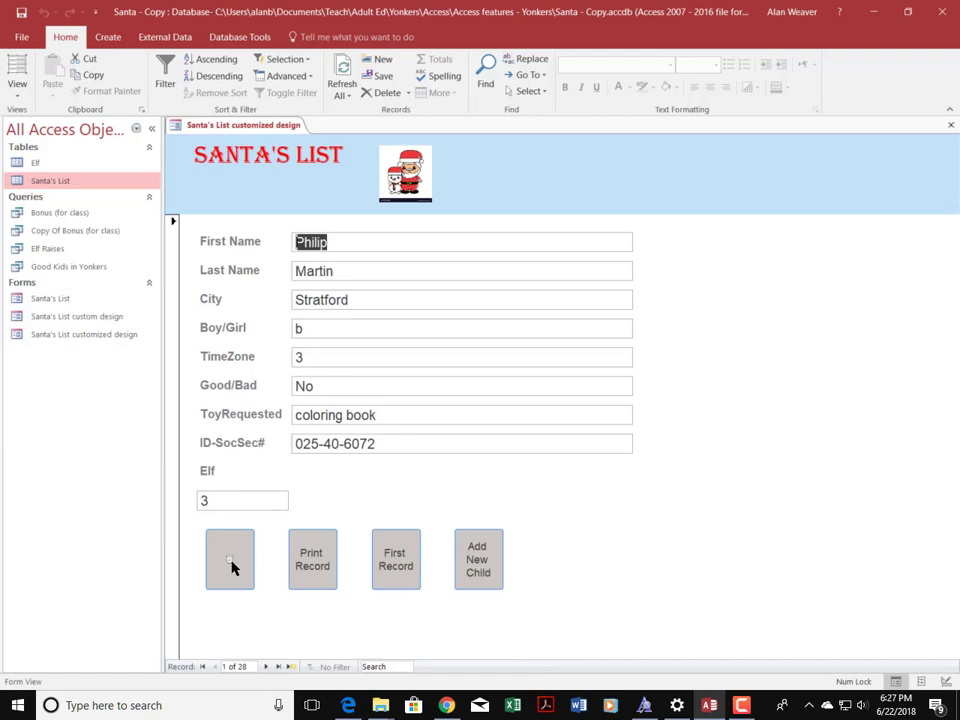
left_click(478, 563)
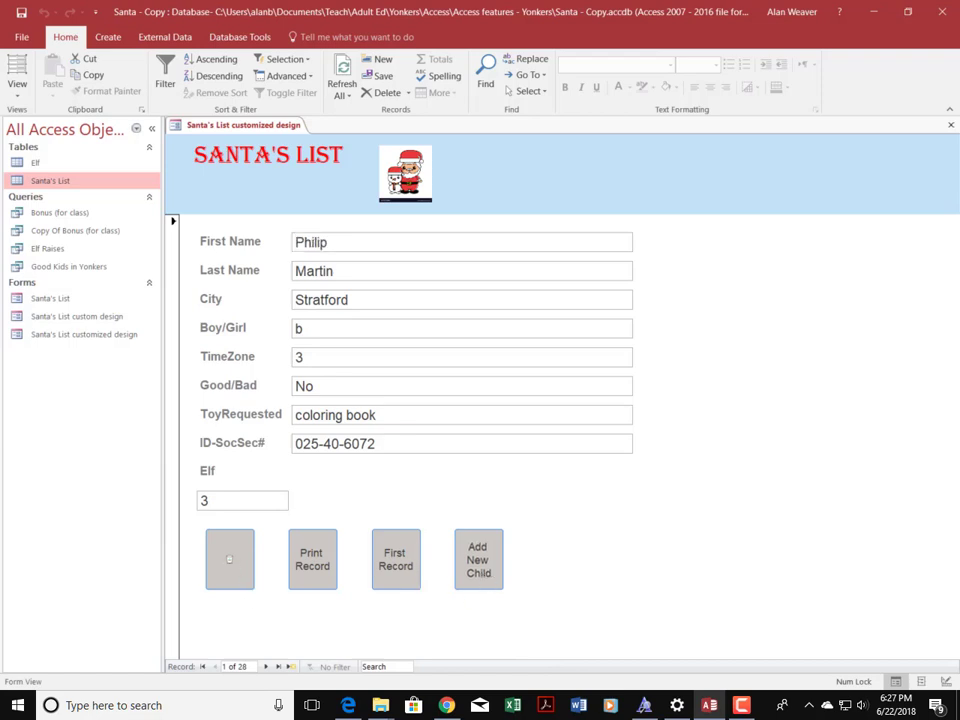
left_click(311, 242)
type("Daved")
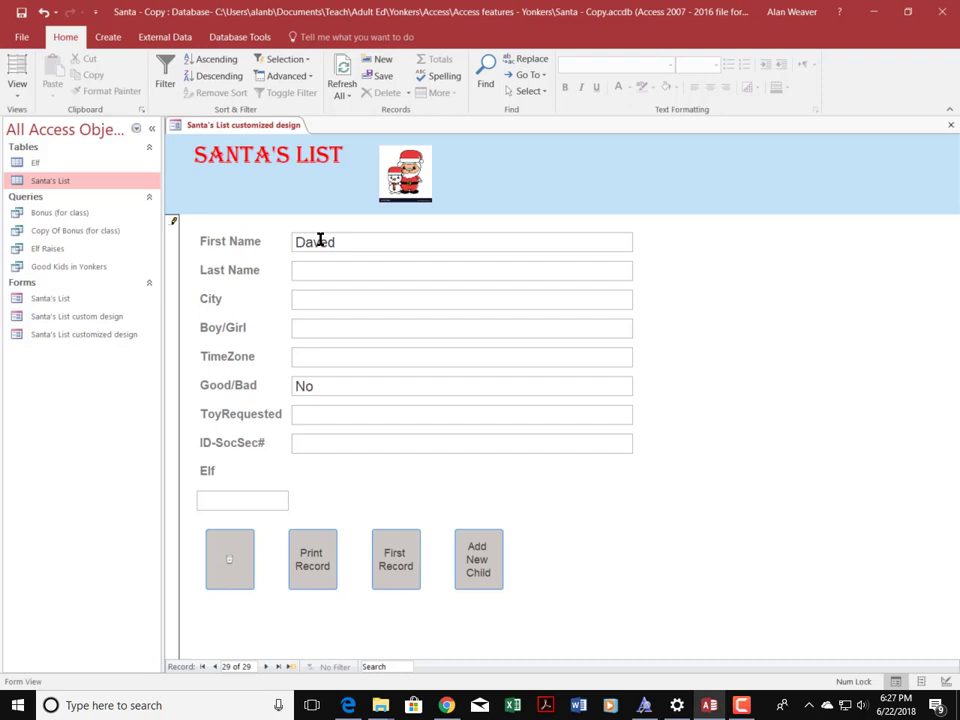
key("Tab")
type("Smith")
key("Tab")
type("Crestwood")
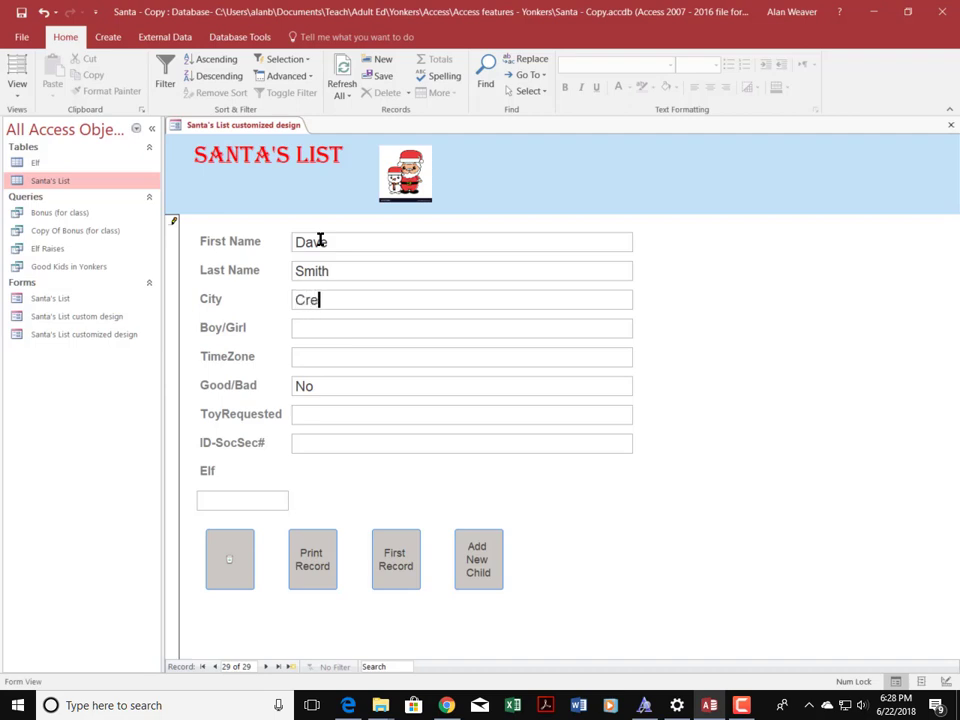
- Fill in boy, time zone 3, Good/Bad No, toy 'hot wheel', the ID number and Elf 1
key("Tab")
type("b")
key("Tab")
type("3")
key("Tab")
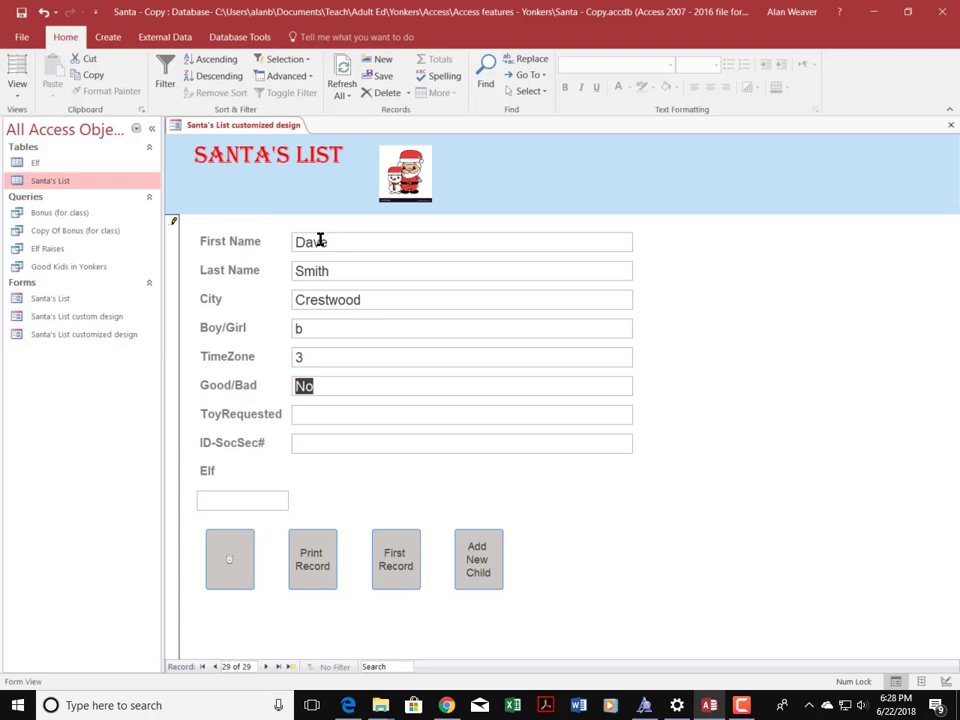
key("Tab")
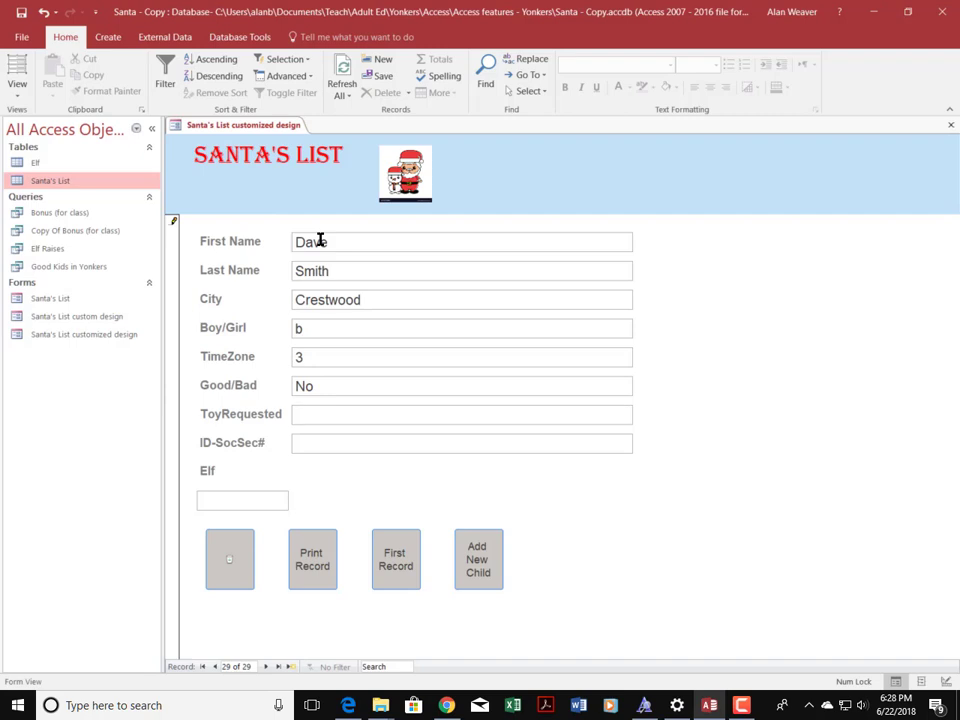
type("hot wheel")
key("Tab")
type("222-33-433")
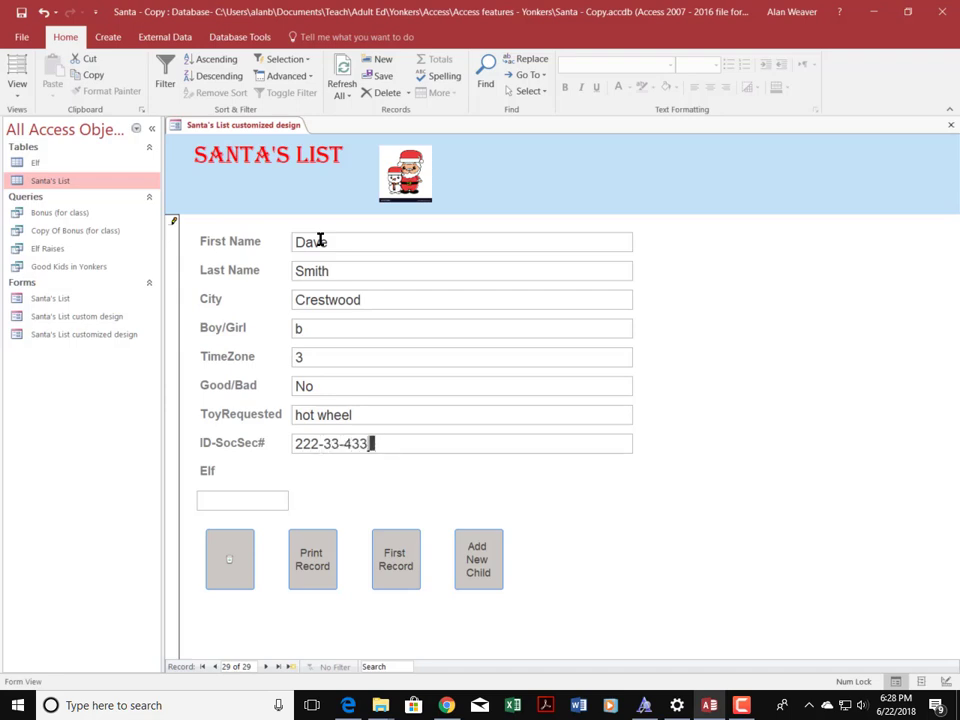
type("5")
key("Tab")
type("1")
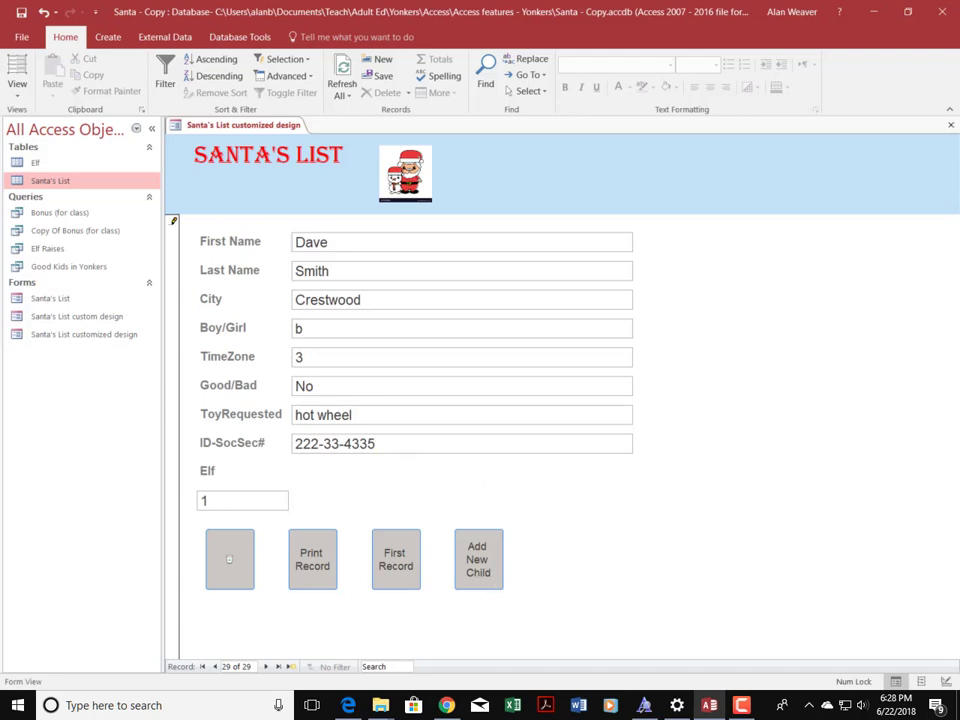
key("Tab")
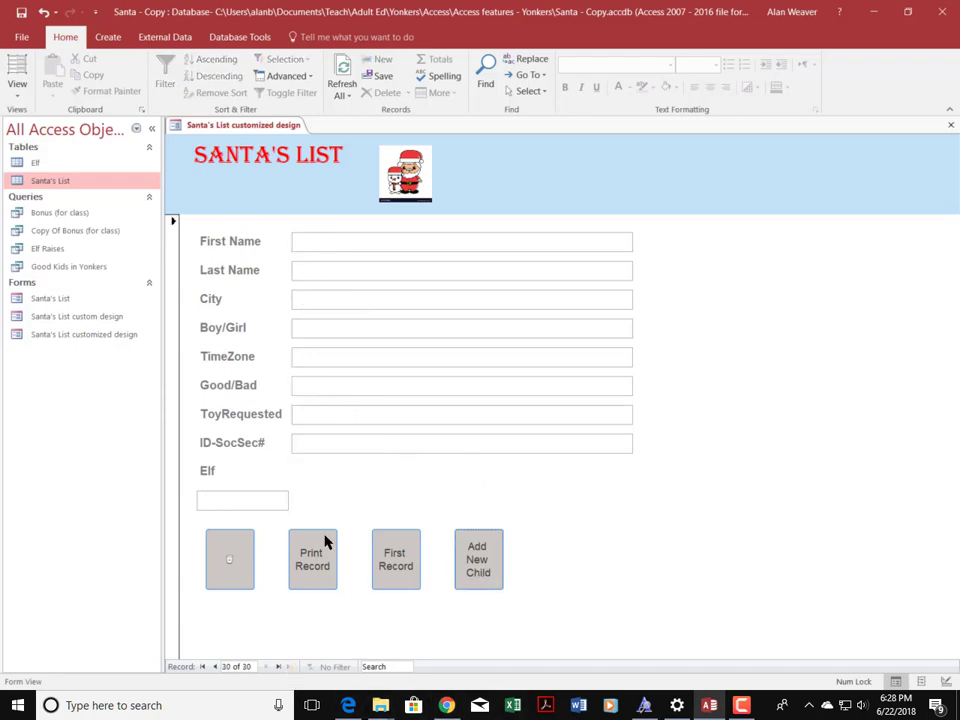
- Return to the newly added child record and delete it with the trash-can button, confirming Yes
left_click(214, 668)
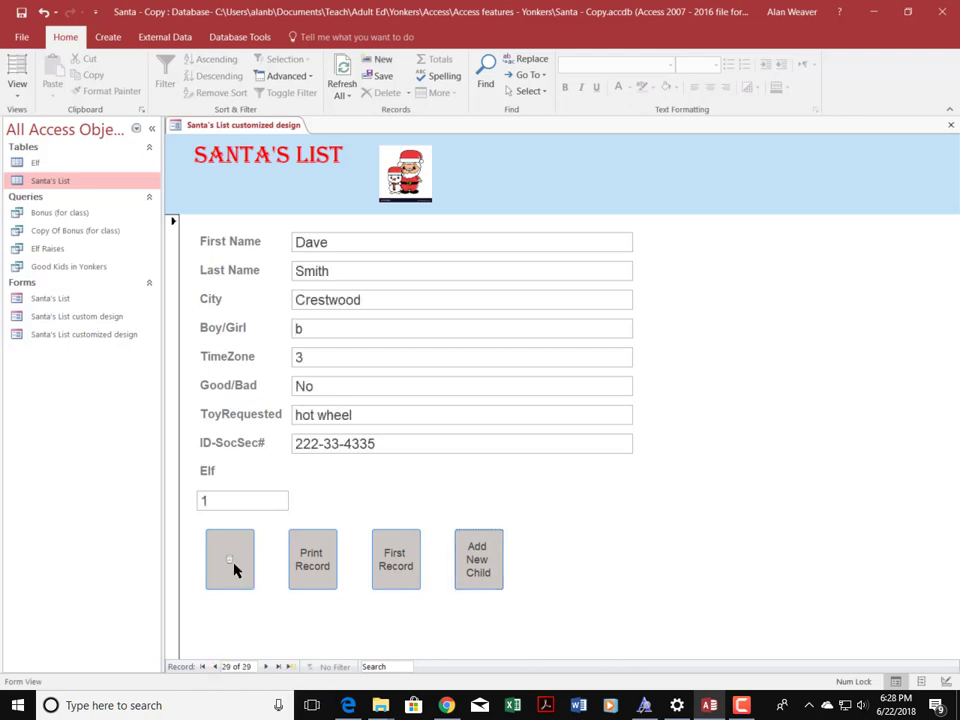
left_click(226, 564)
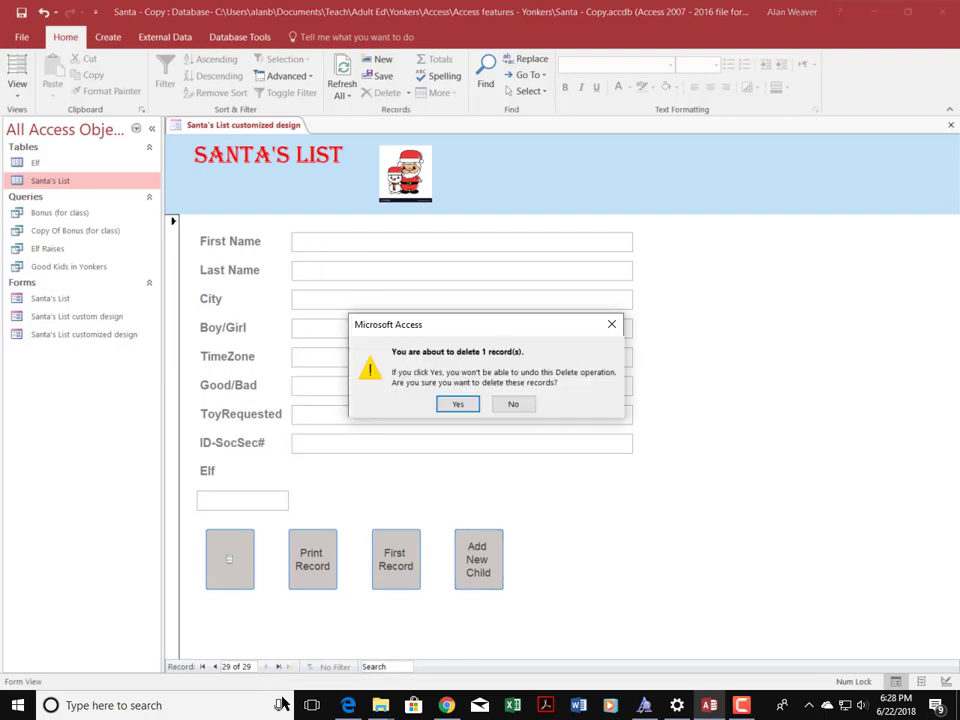
left_click(458, 405)
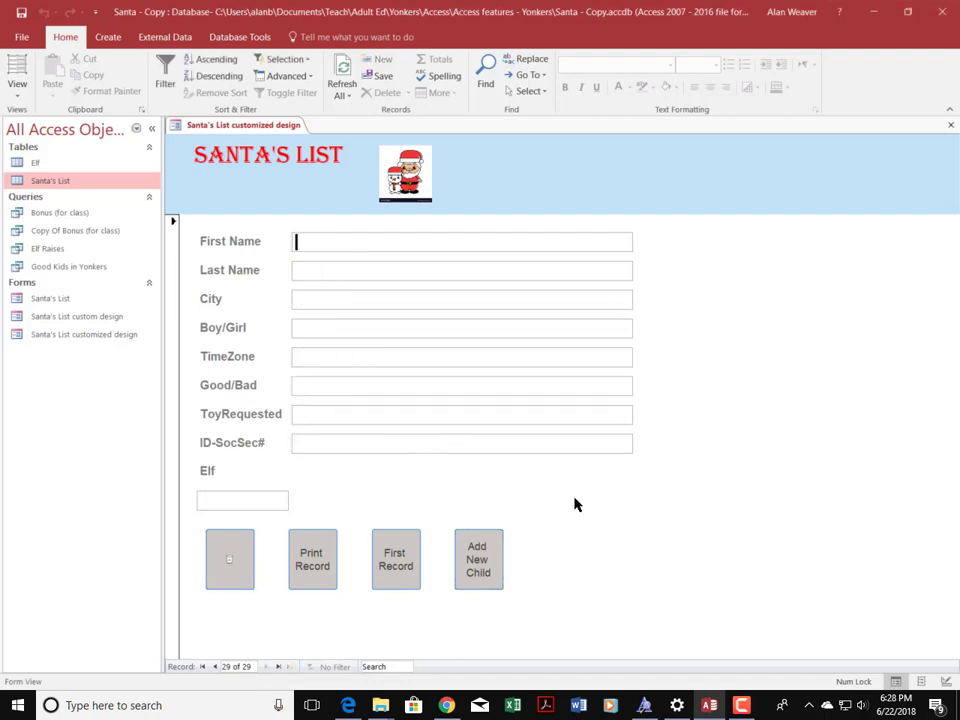